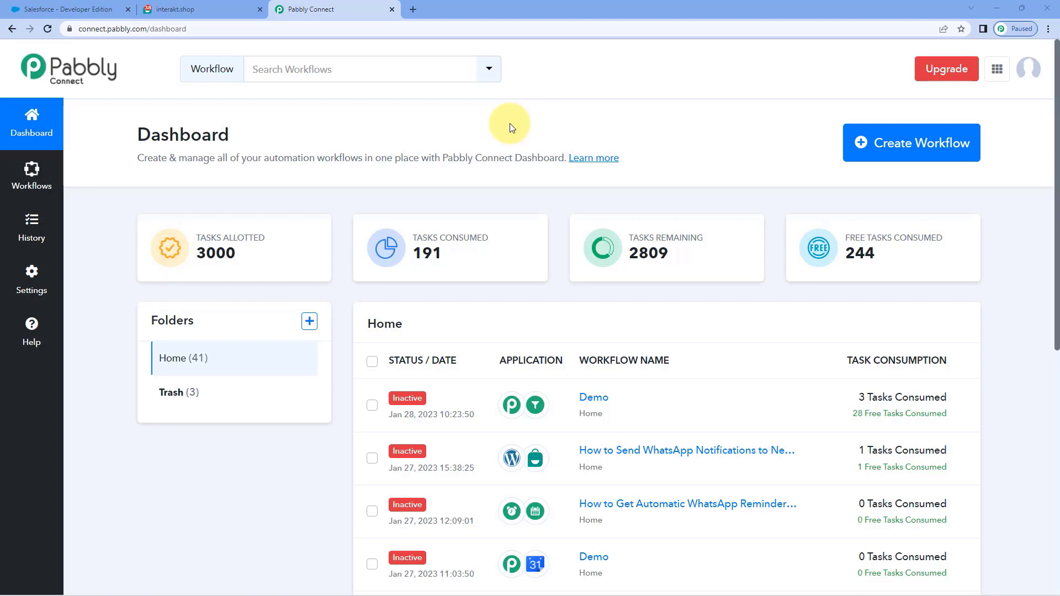
Step: Create a workflow named 'Salesforce to Interakt' and collapse its trigger card
left_click(889, 142)
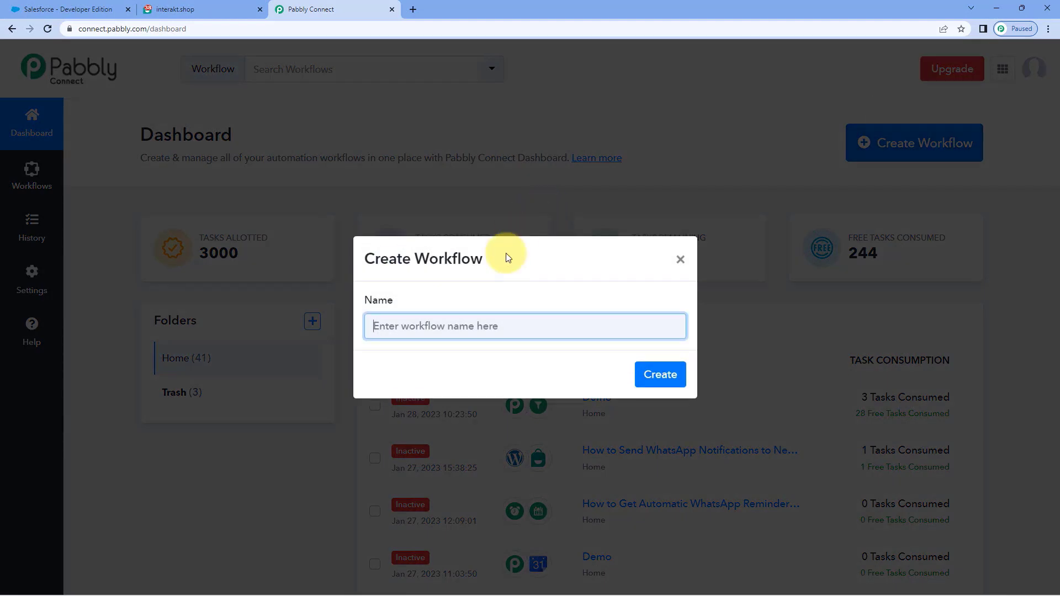
type("Salesforce to Interakt")
left_click(660, 375)
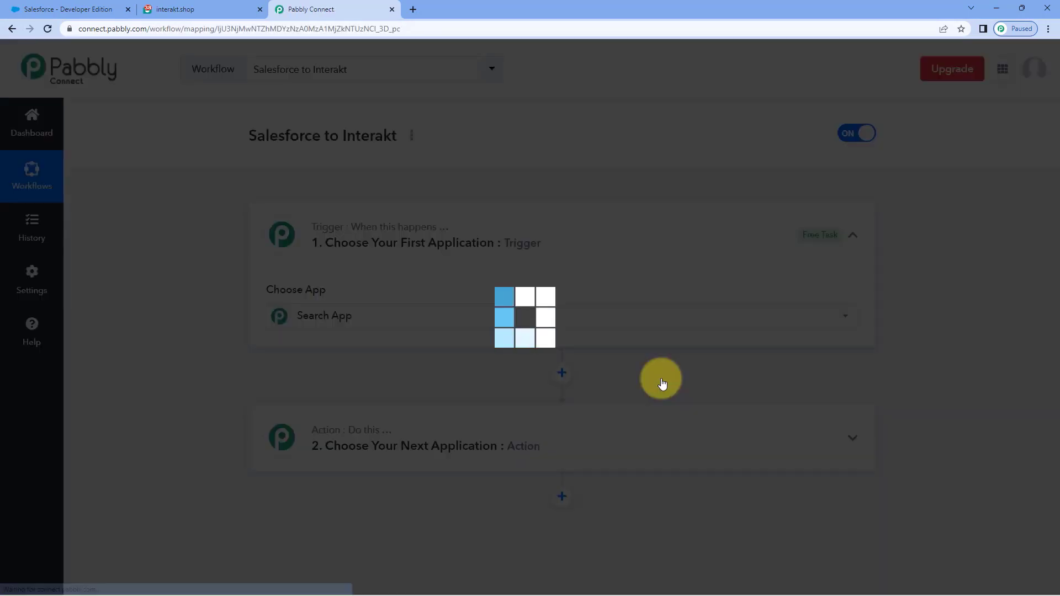
left_click(561, 230)
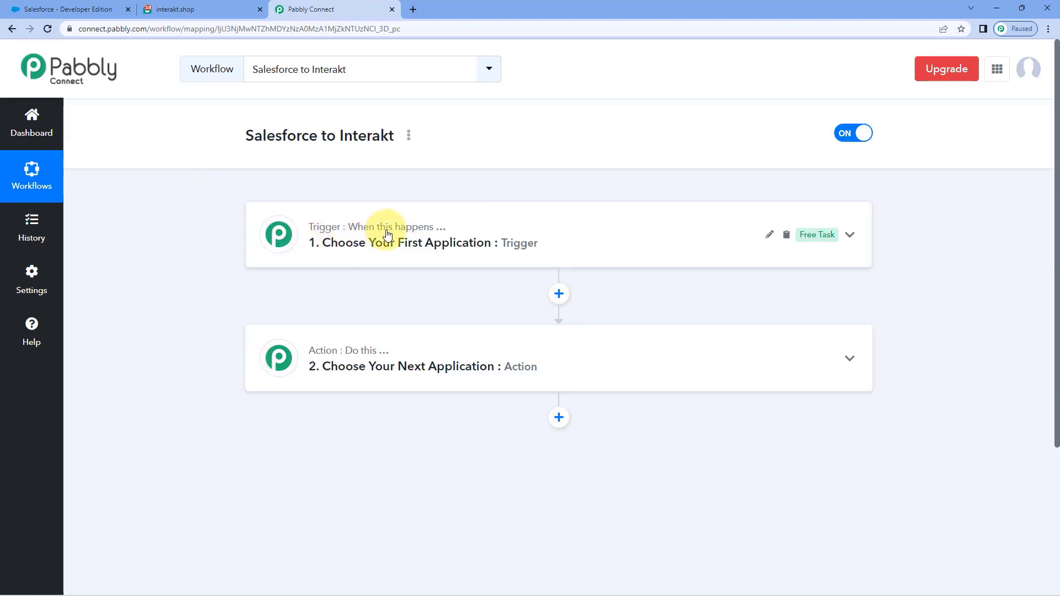
Step: Expand the trigger step's Choose App list after a quick look at the Salesforce tab
mouse_move(336, 360)
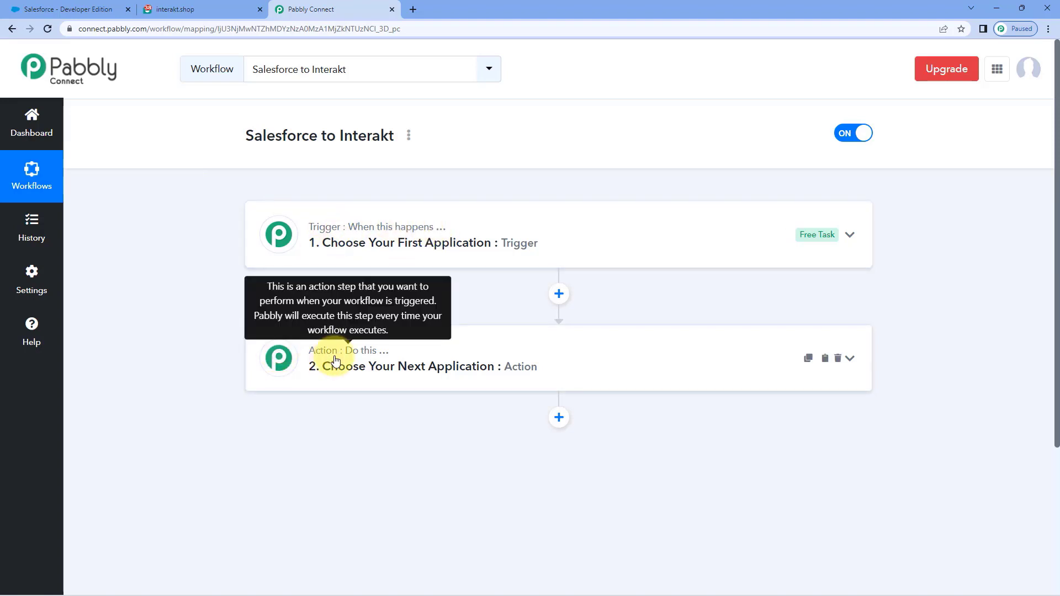
left_click(469, 227)
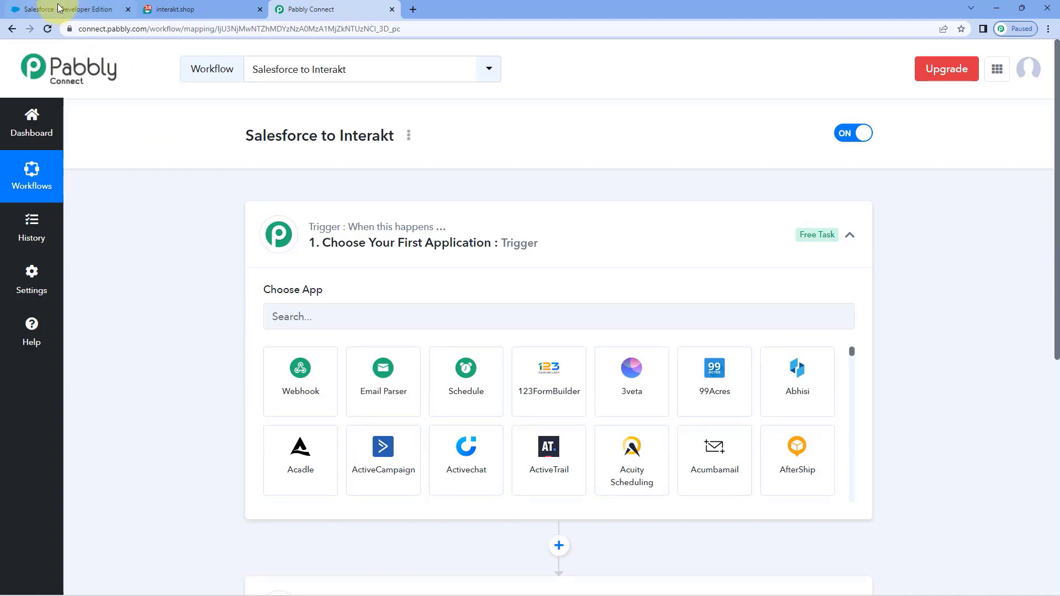
left_click(89, 9)
left_click(331, 10)
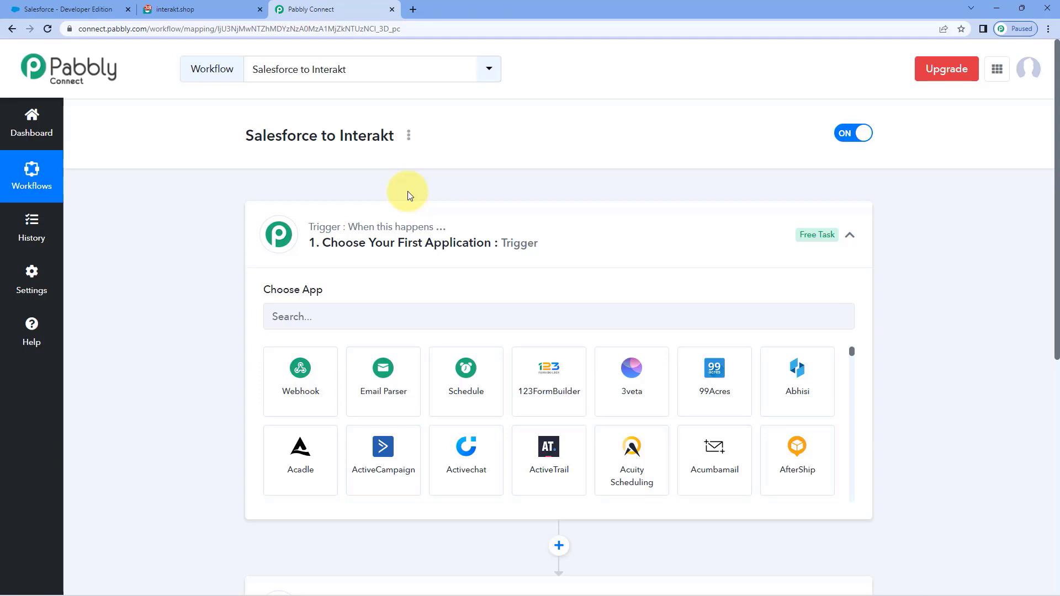
scroll(406, 196, "down", 2)
Step: Set the trigger to Salesforce's New Lead event and start adding a new Salesforce connection
left_click(347, 204)
type("Sal")
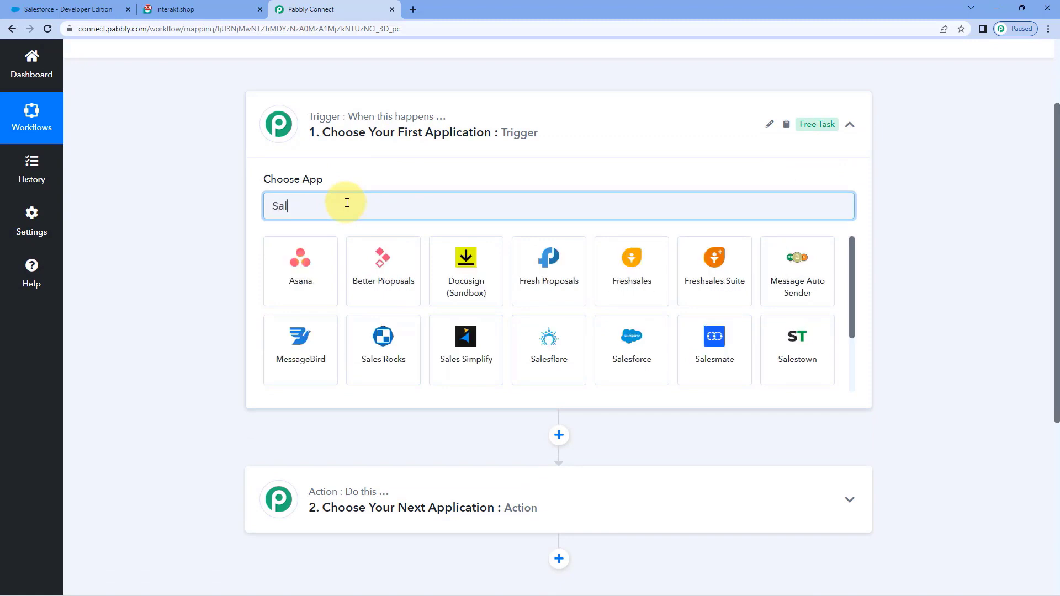
type("esfor")
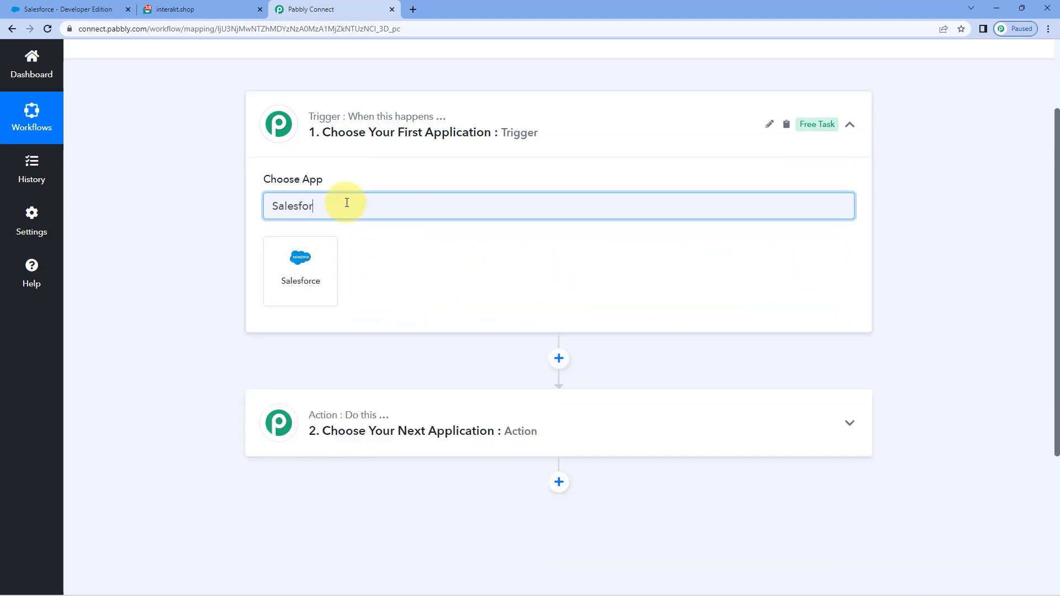
left_click(308, 255)
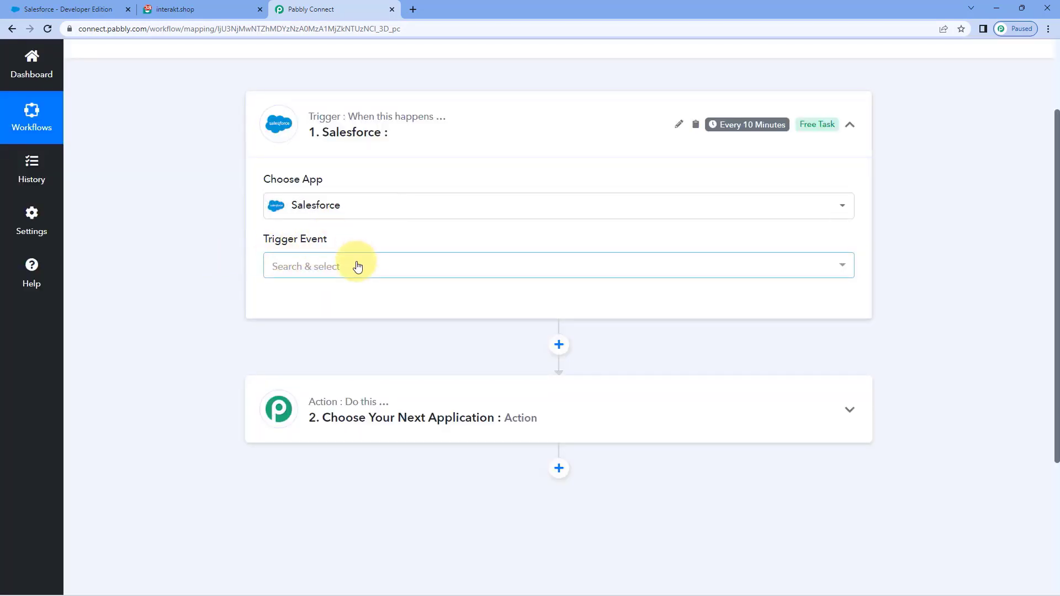
left_click(355, 266)
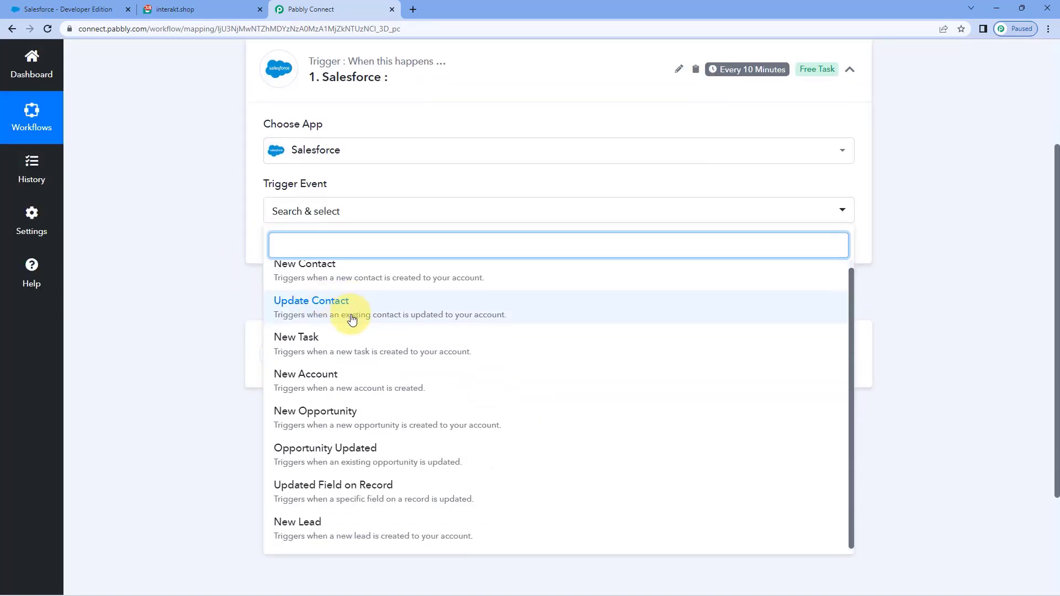
left_click(336, 525)
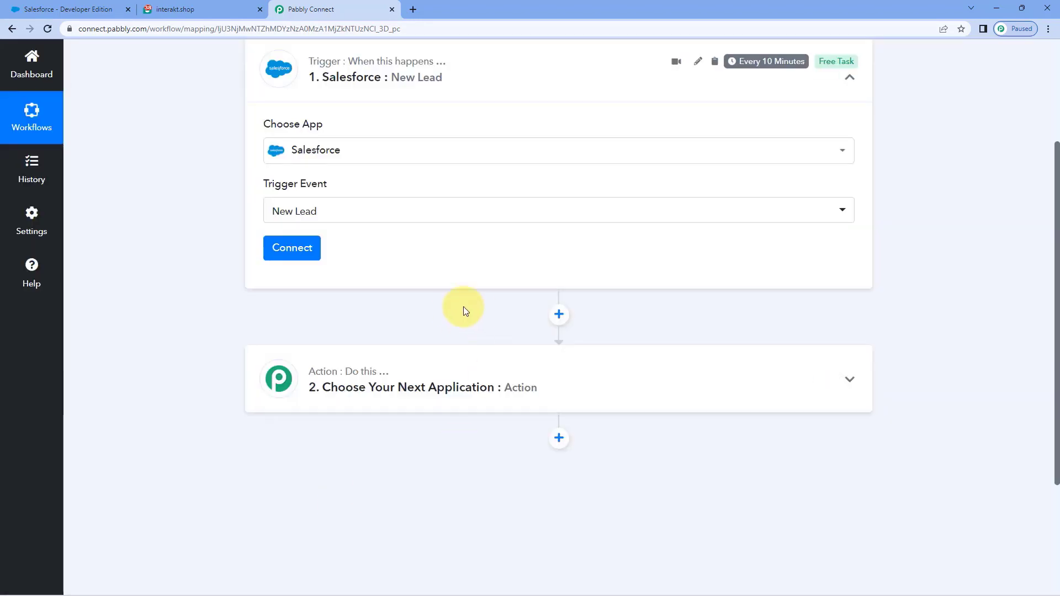
left_click(314, 302)
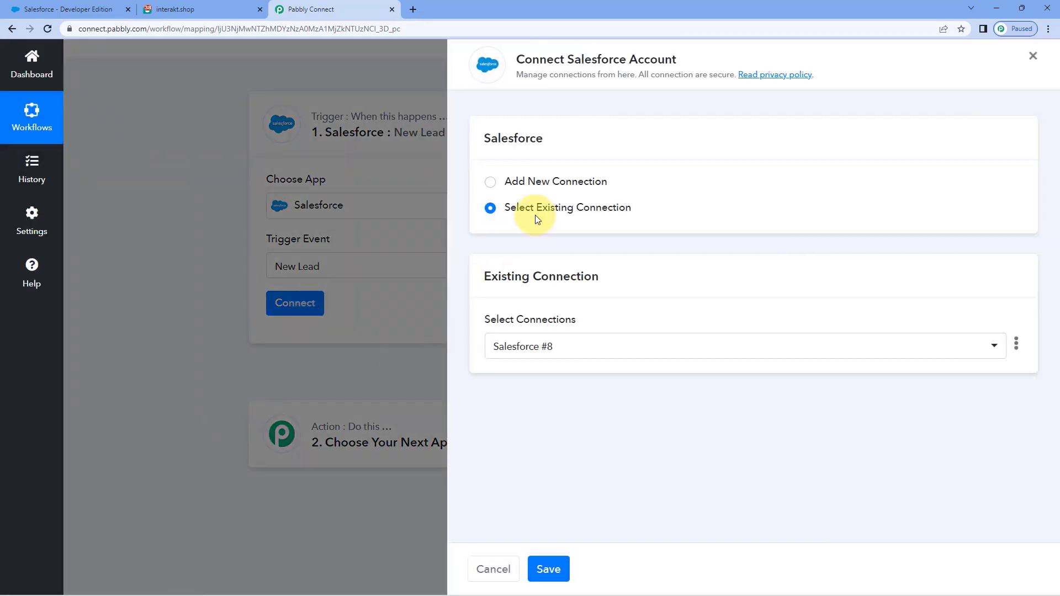
left_click(491, 182)
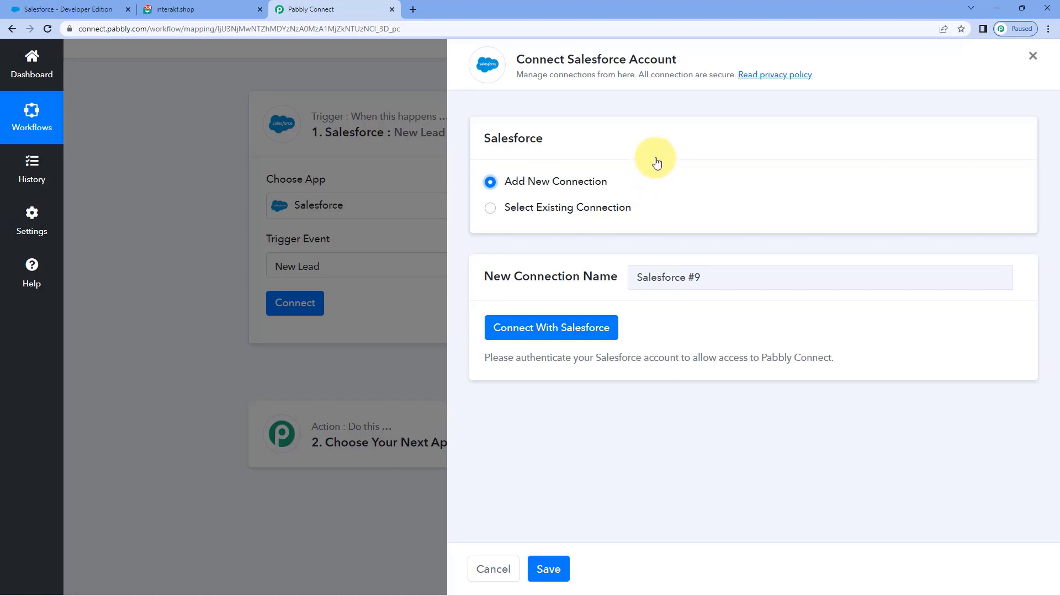
Step: Connect with Salesforce and allow Pabbly Connect access in the authorization popup
left_click(560, 330)
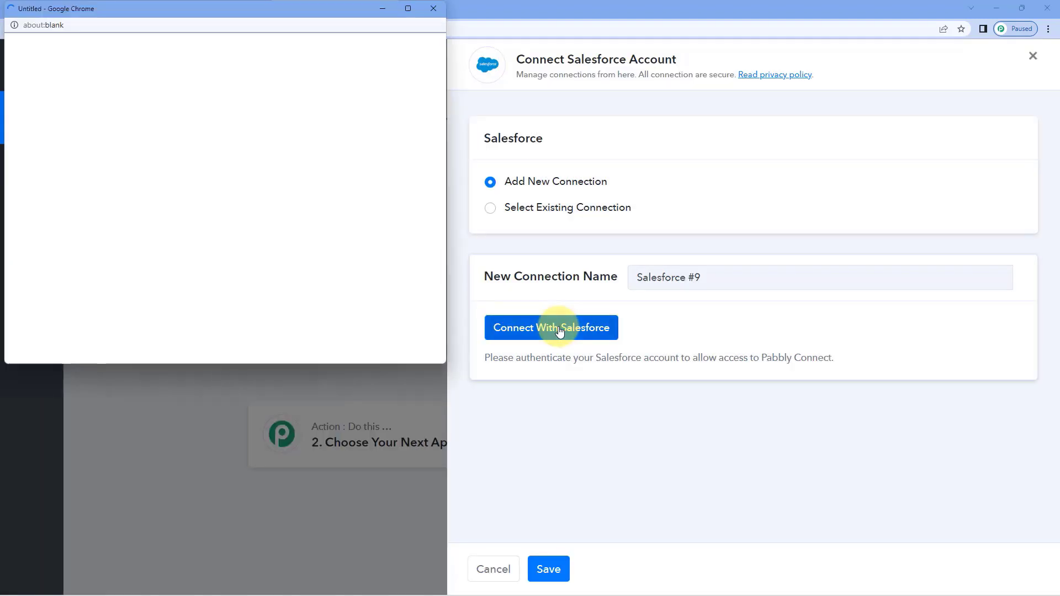
left_click_drag(245, 8, 247, 15)
left_click(75, 9)
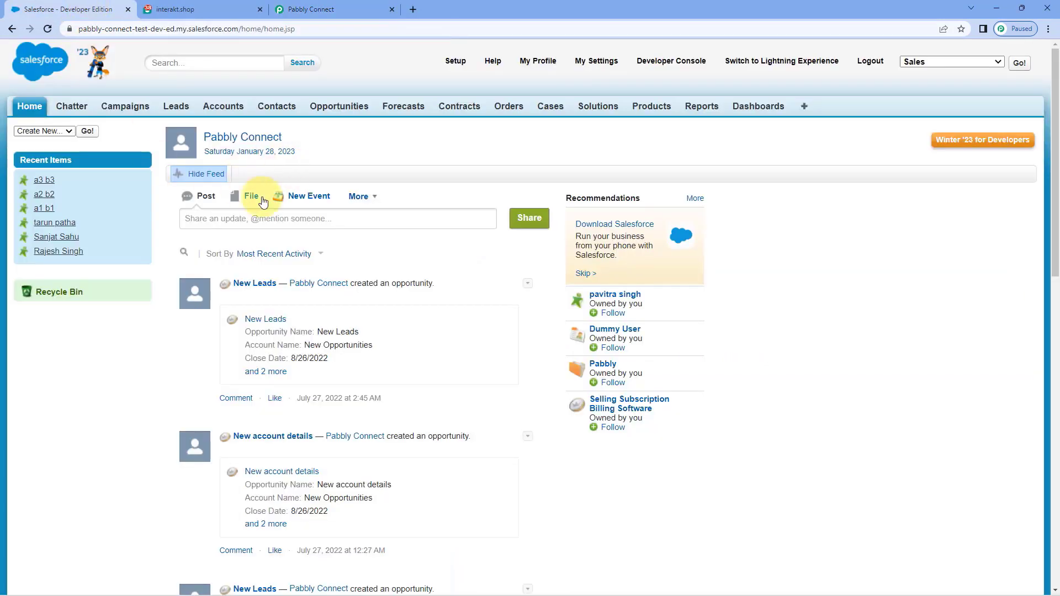
left_click(343, 11)
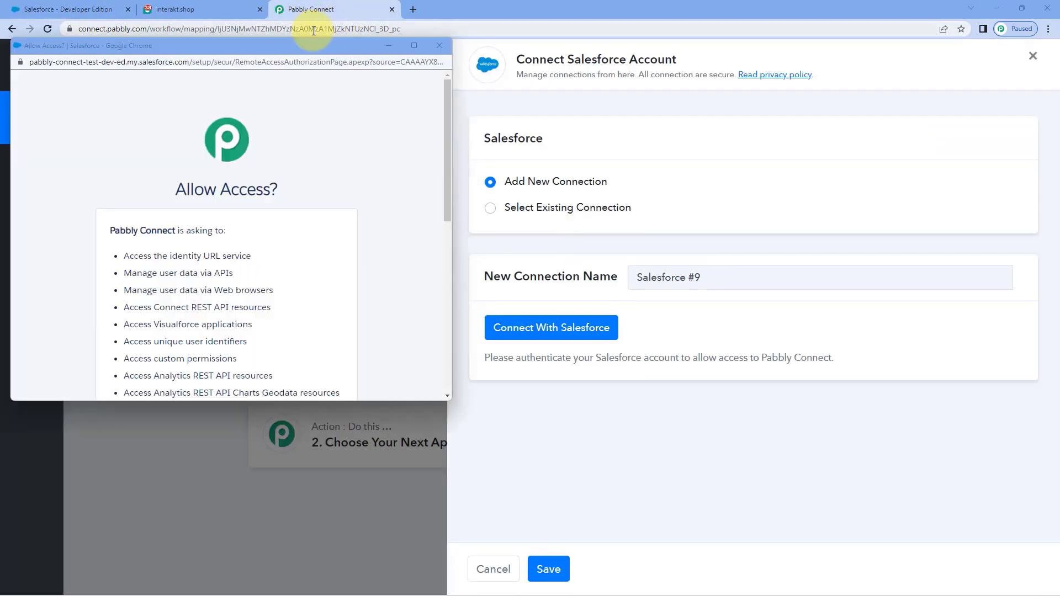
scroll(299, 195, "down", 10)
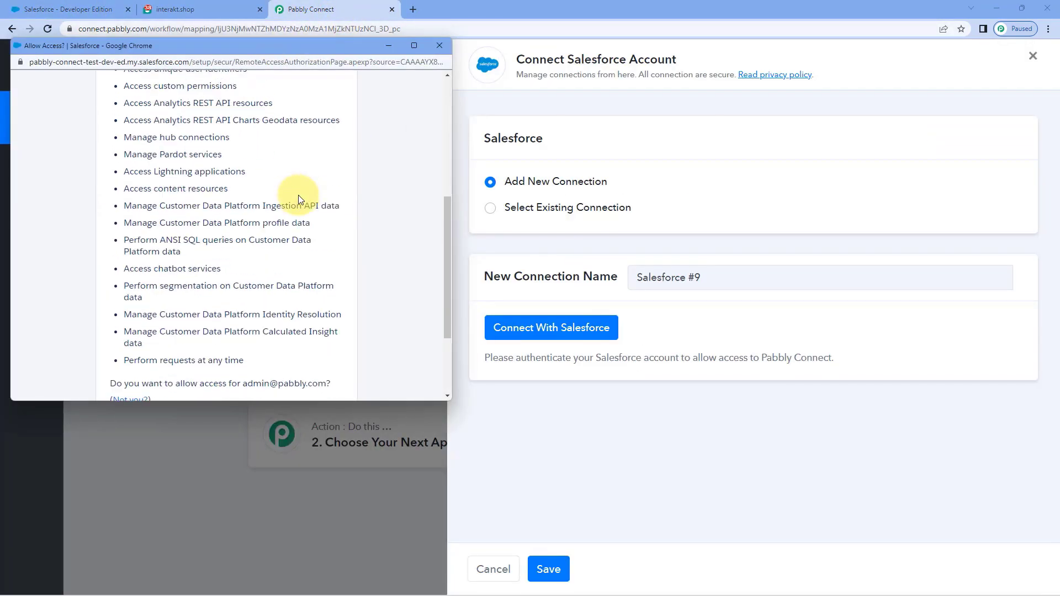
left_click(317, 313)
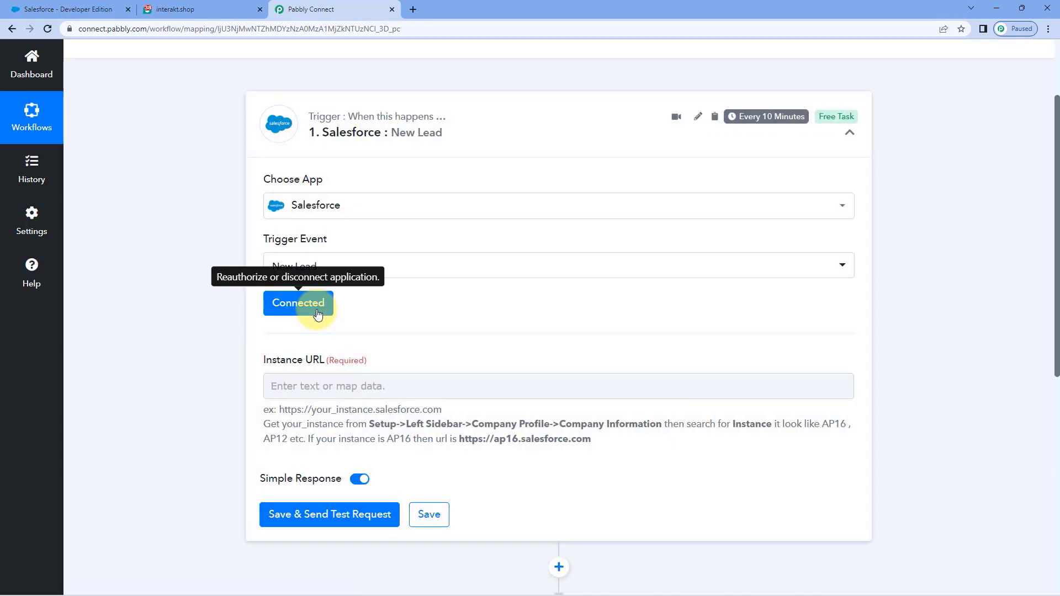
scroll(381, 309, "down", 1)
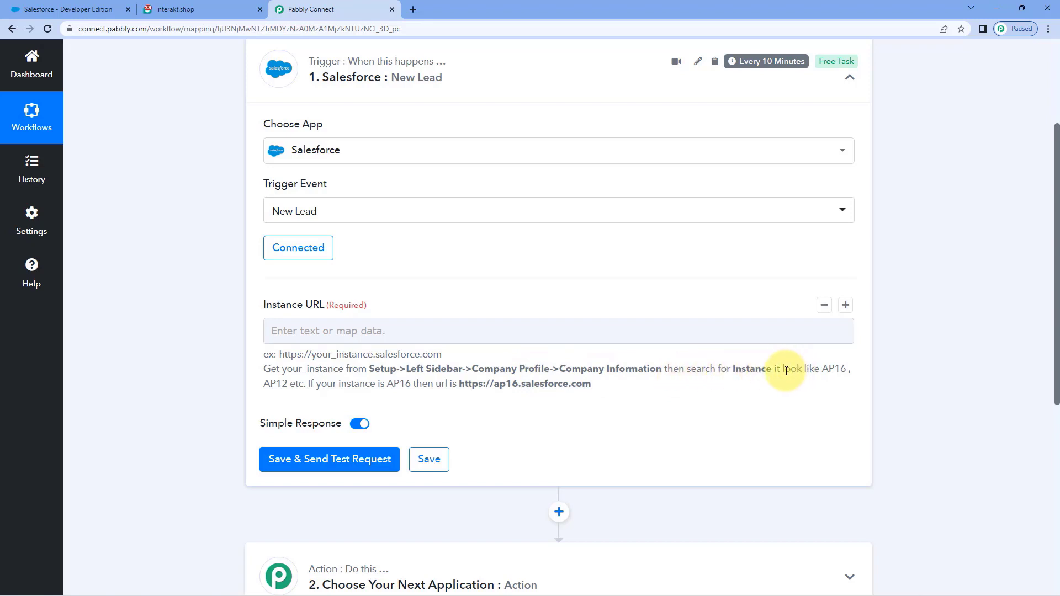
left_click(409, 321)
left_click_drag(441, 356, 280, 360)
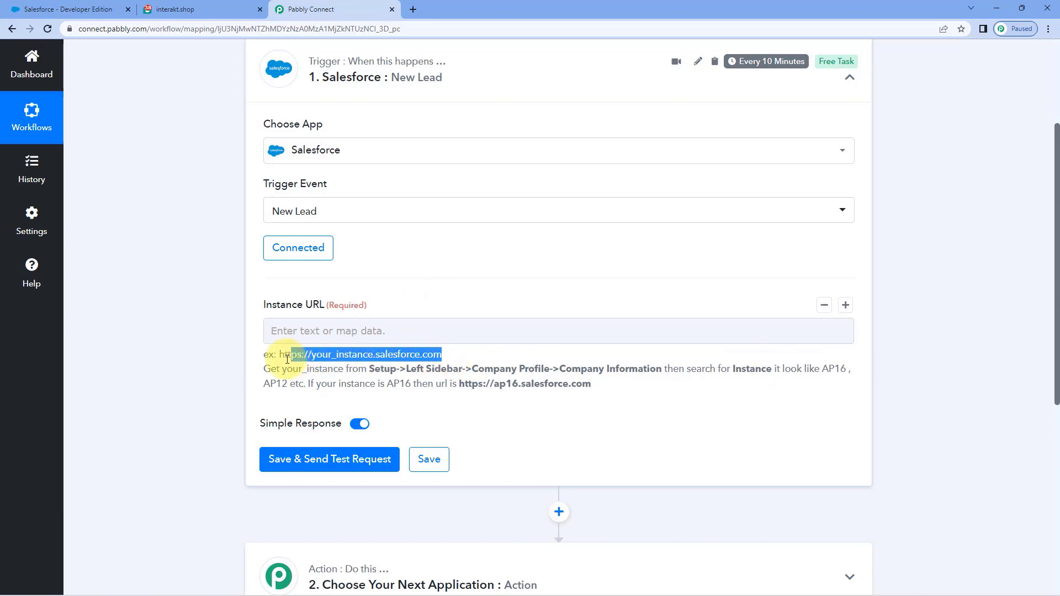
right_click(281, 359)
left_click(309, 366)
left_click(300, 331)
right_click(330, 333)
left_click(365, 420)
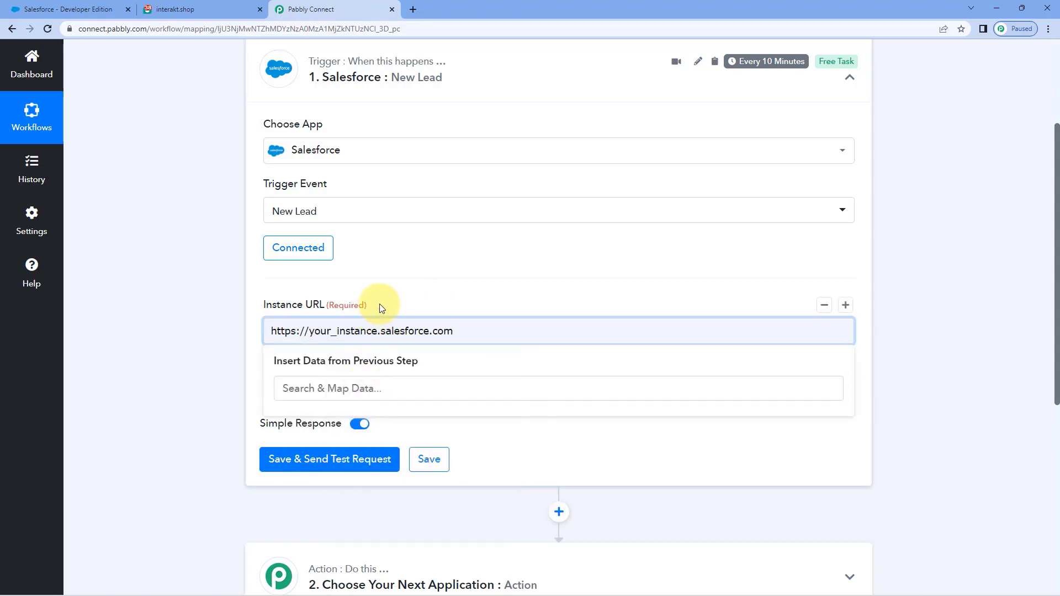
left_click_drag(310, 334, 379, 332)
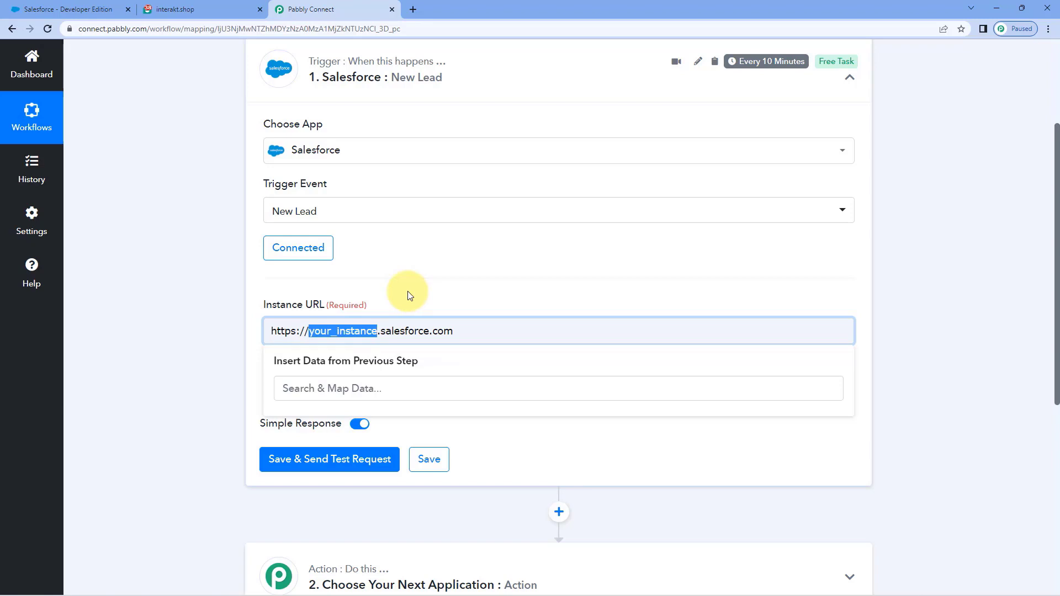
left_click(77, 8)
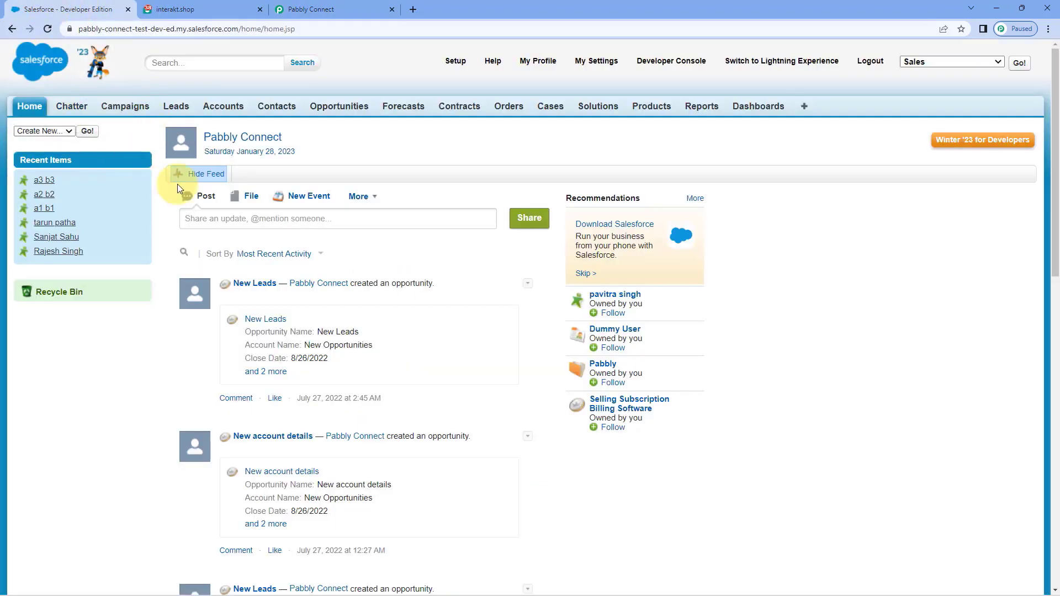
Step: Find and copy the instance AP16 from Setup > Company Profile > Company Information
left_click(455, 61)
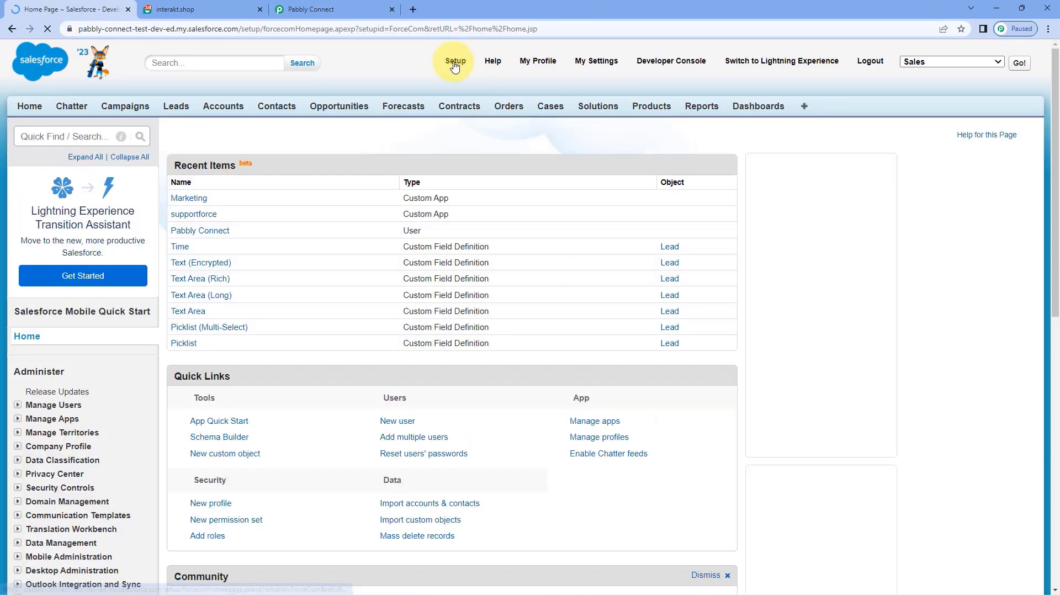
scroll(138, 285, "down", 3)
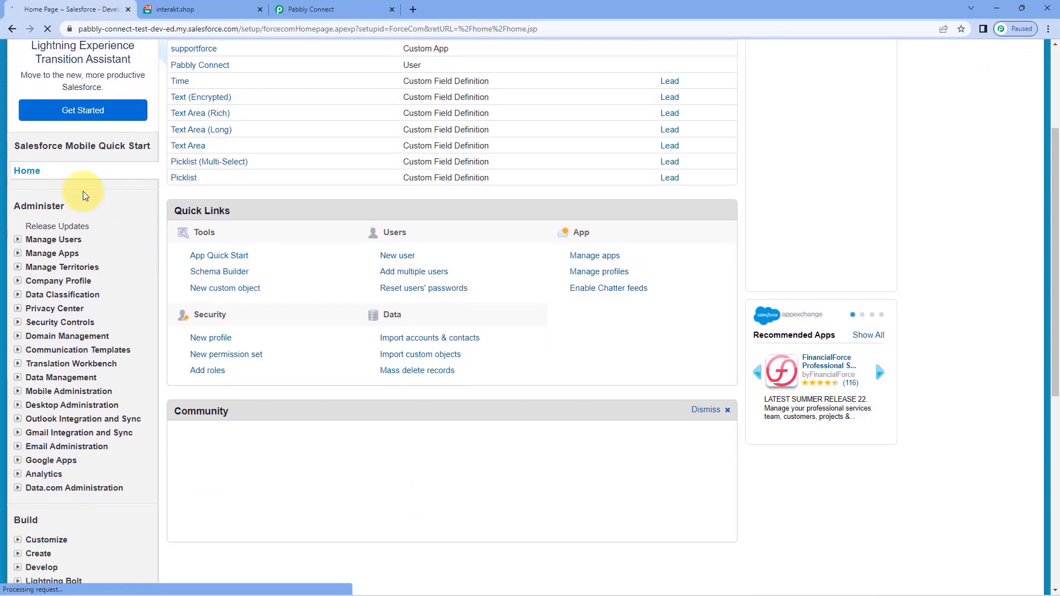
left_click(18, 281)
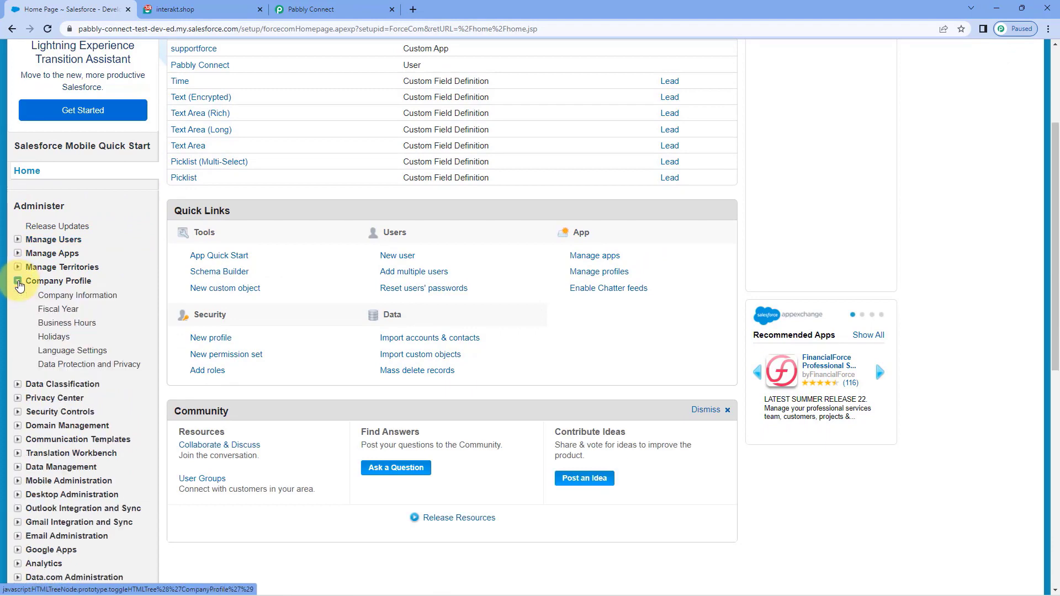
left_click(98, 295)
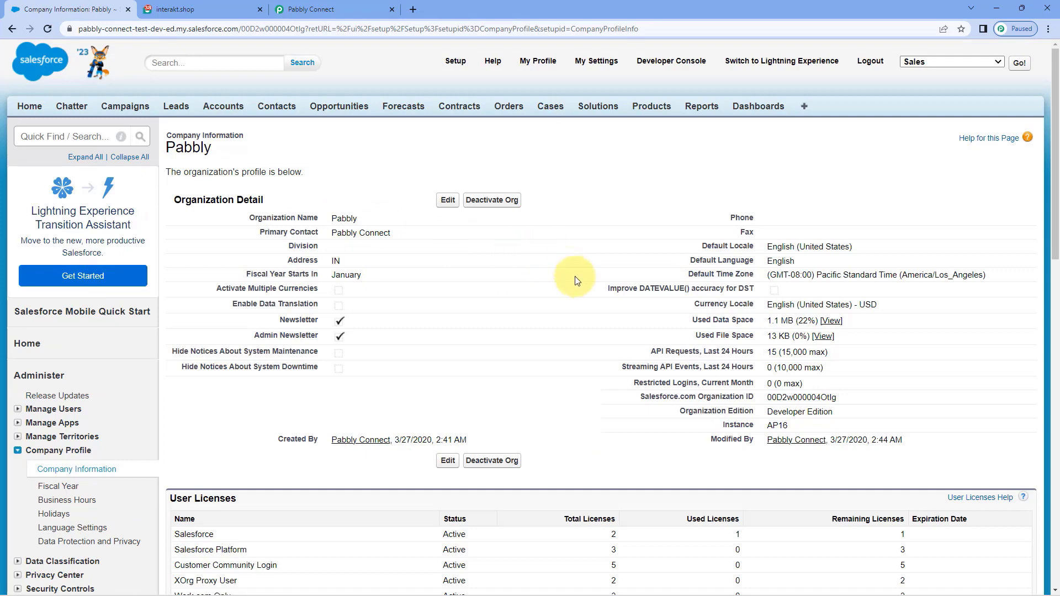
left_click_drag(794, 426, 767, 427)
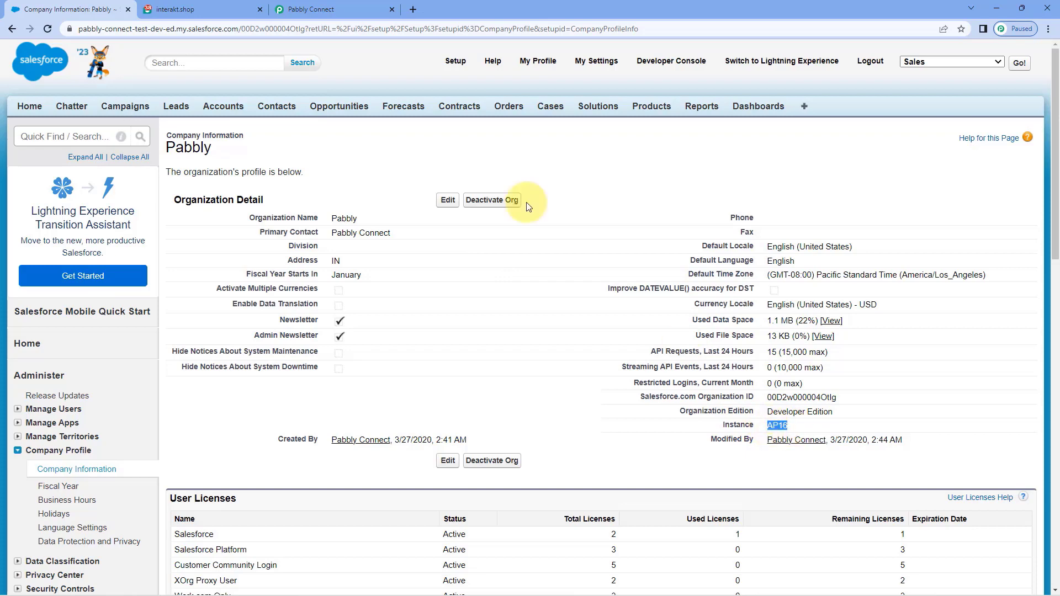
left_click(332, 10)
type("ap16")
left_click(373, 287)
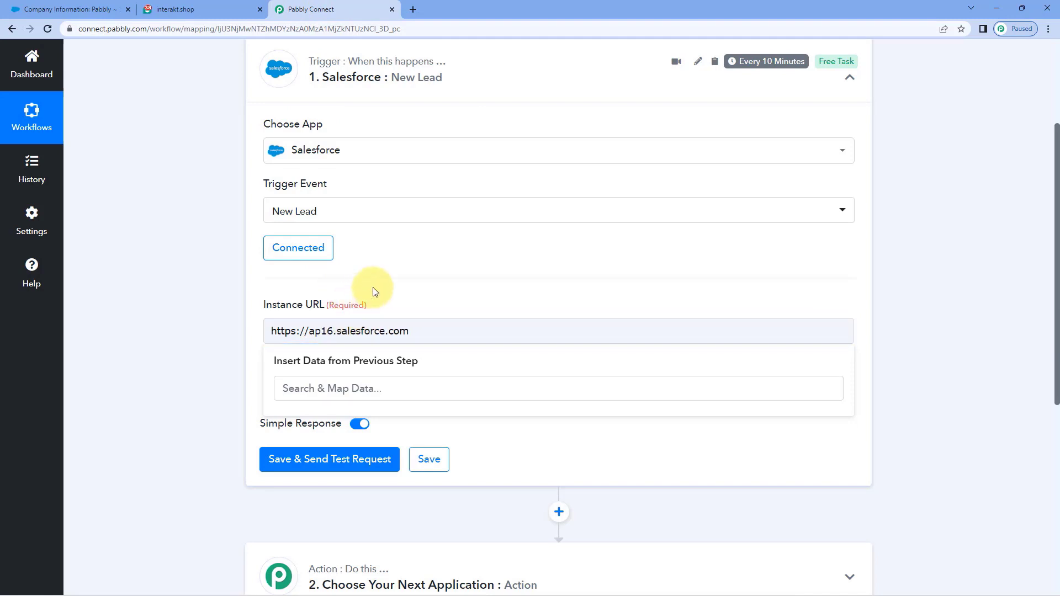
left_click_drag(445, 332, 207, 329)
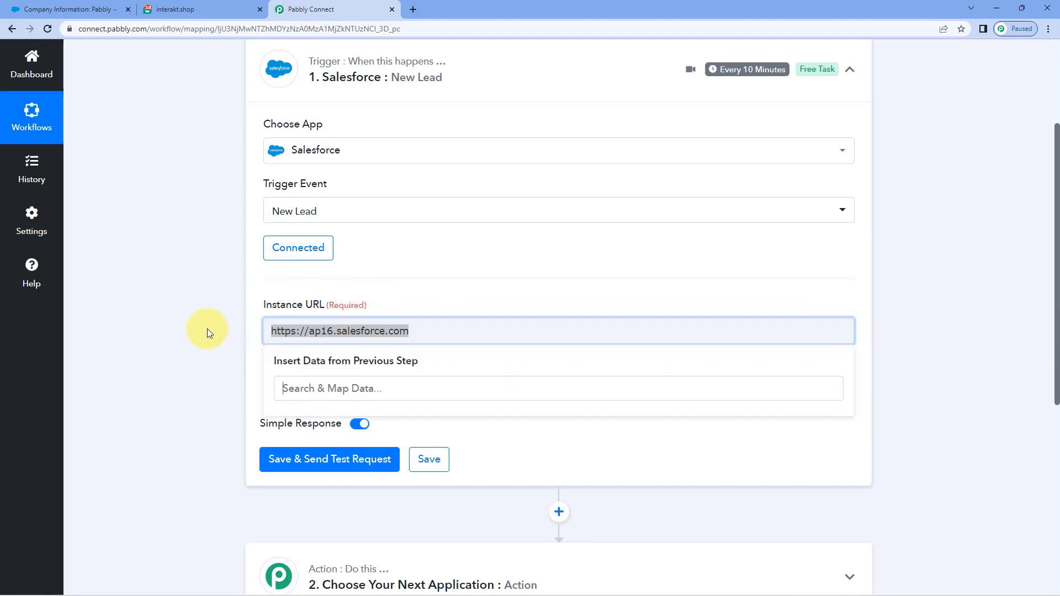
left_click(355, 330)
left_click(388, 294)
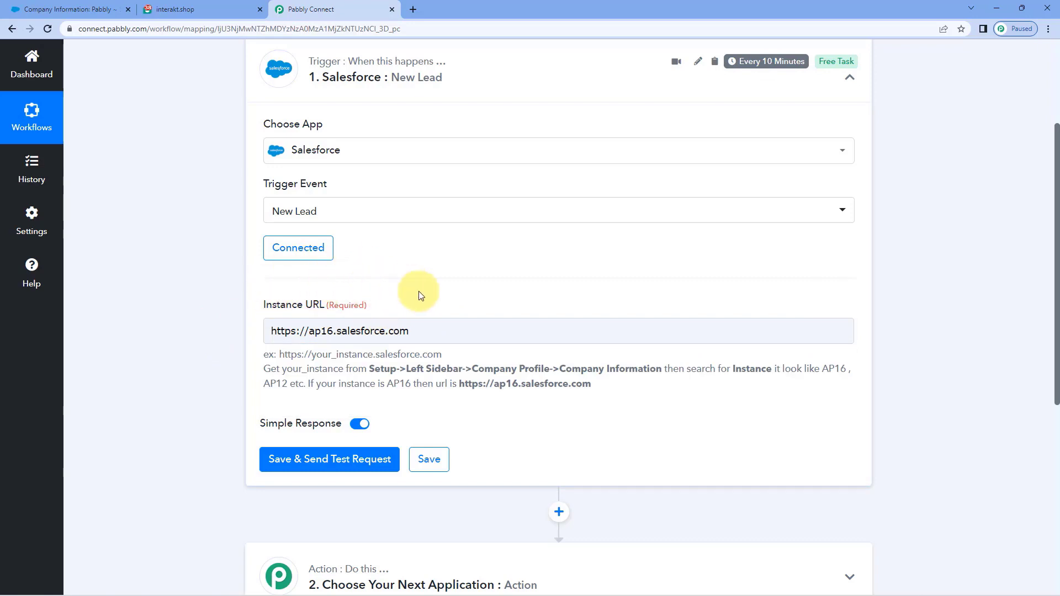
scroll(419, 295, "down", 2)
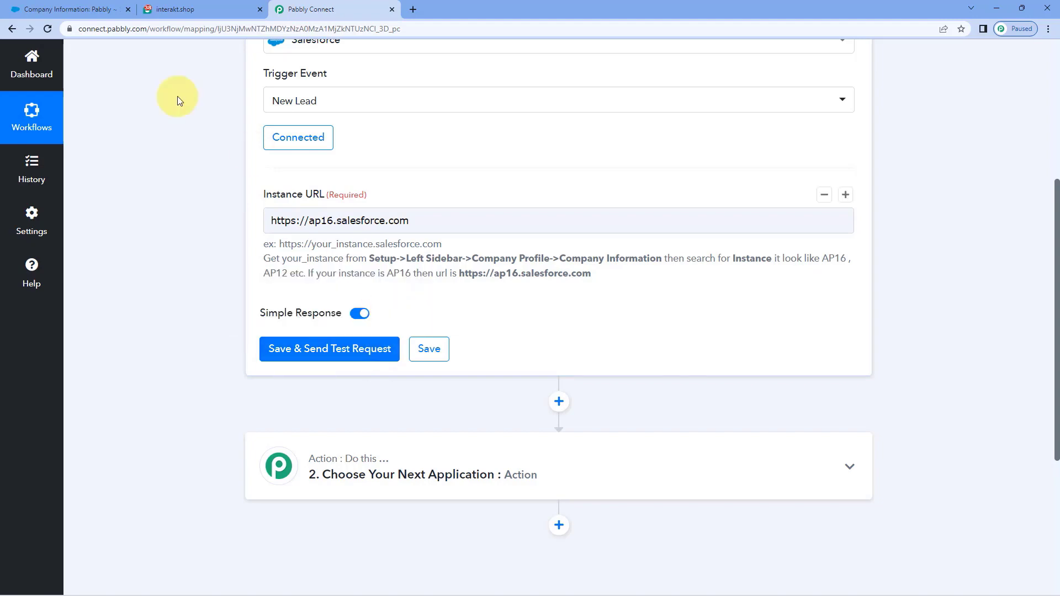
left_click(69, 9)
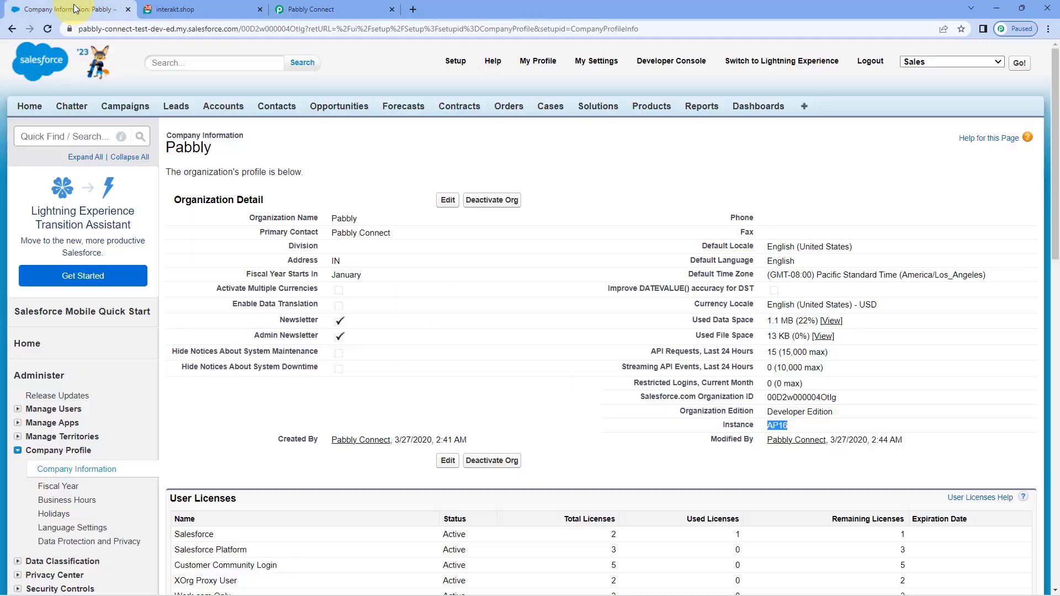
Step: Start a new Salesforce lead with the first name, last name and company Pabbly
left_click(175, 106)
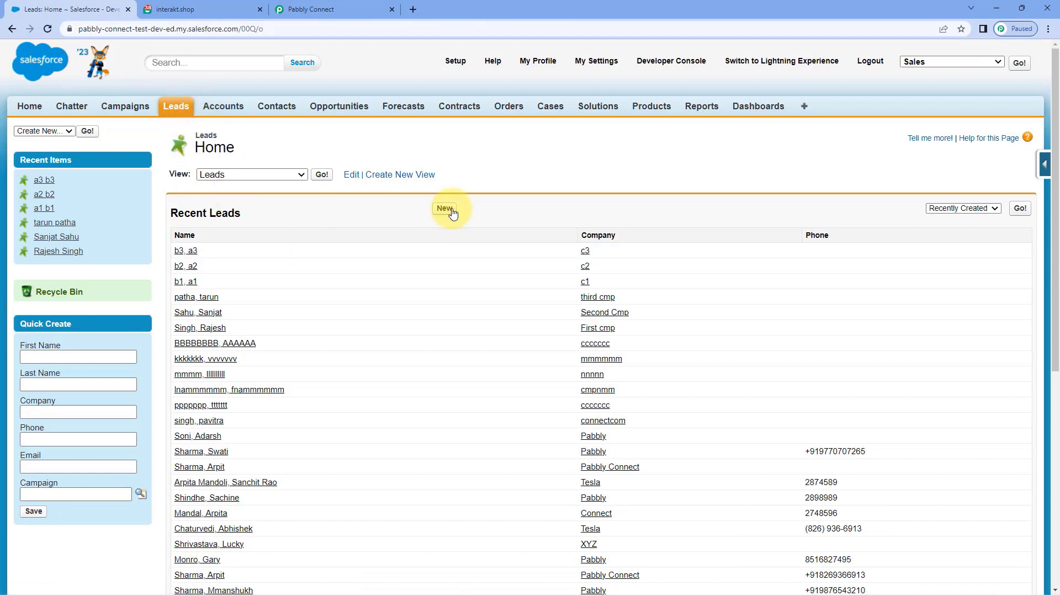
left_click(445, 208)
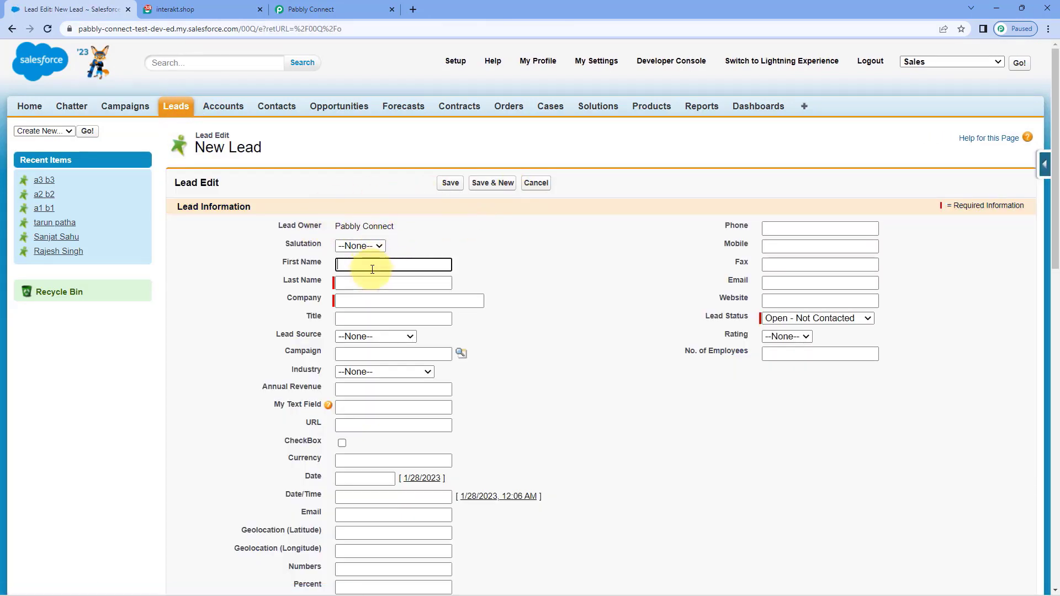
type("Demo")
key("Tab")
type("User")
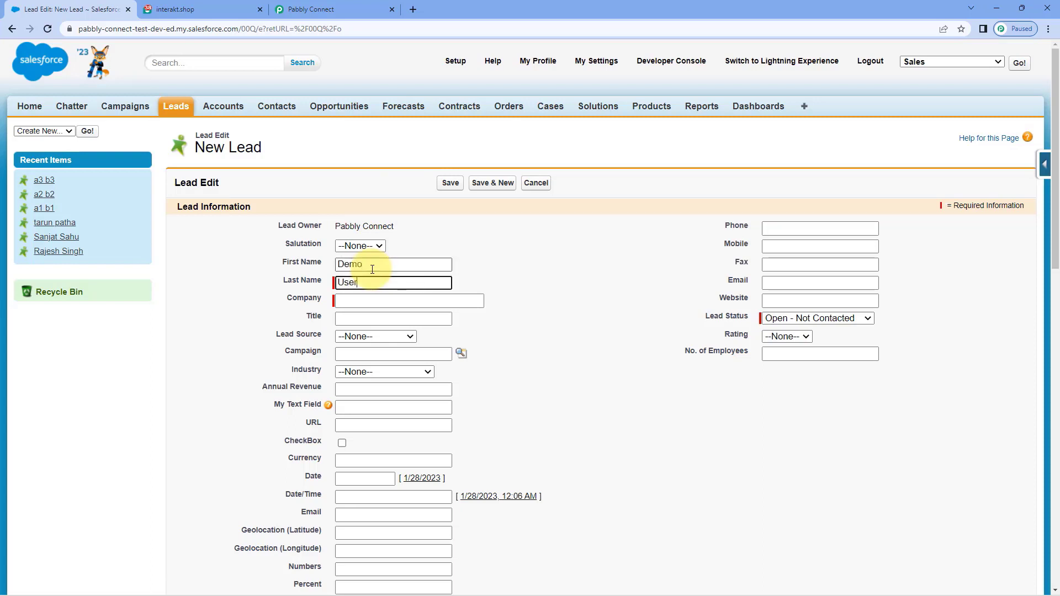
key("Tab")
type("Pabbly")
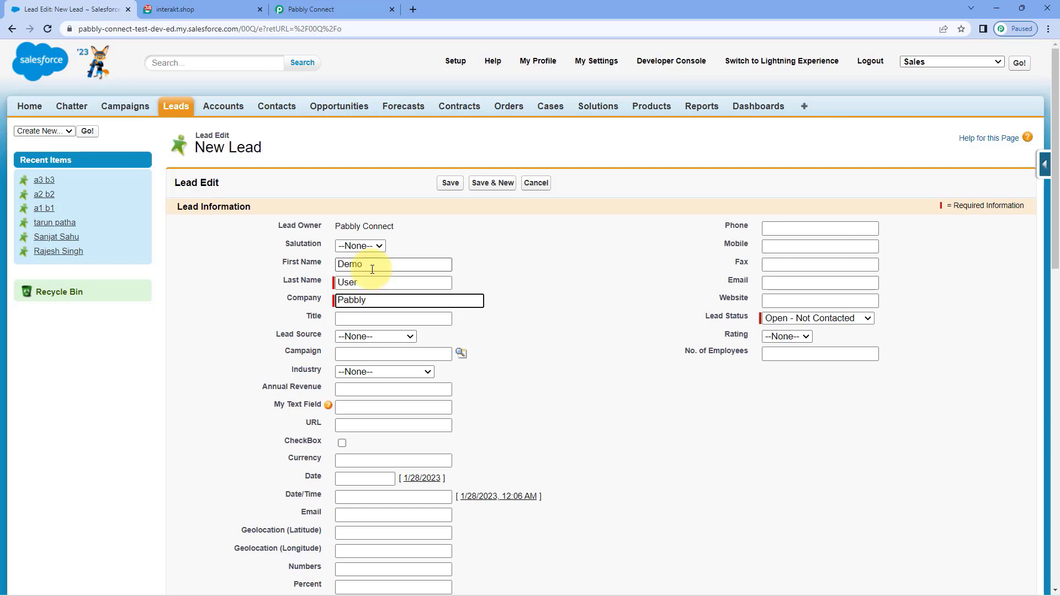
Step: Add the lead's mobile number and email, keep status Open - Not Contacted, and save
left_click(787, 247)
type("+")
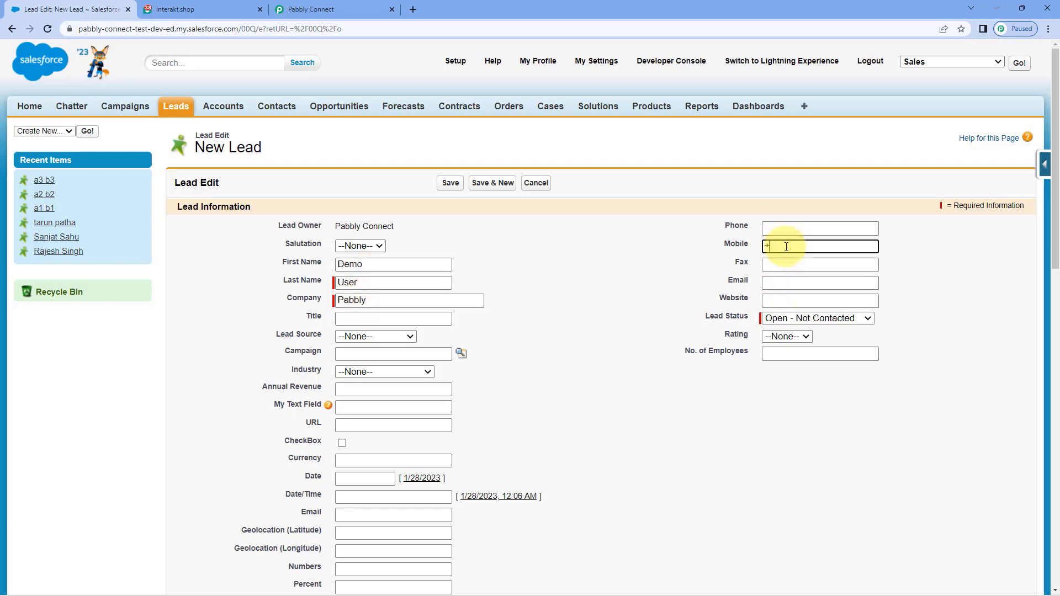
type("9193")
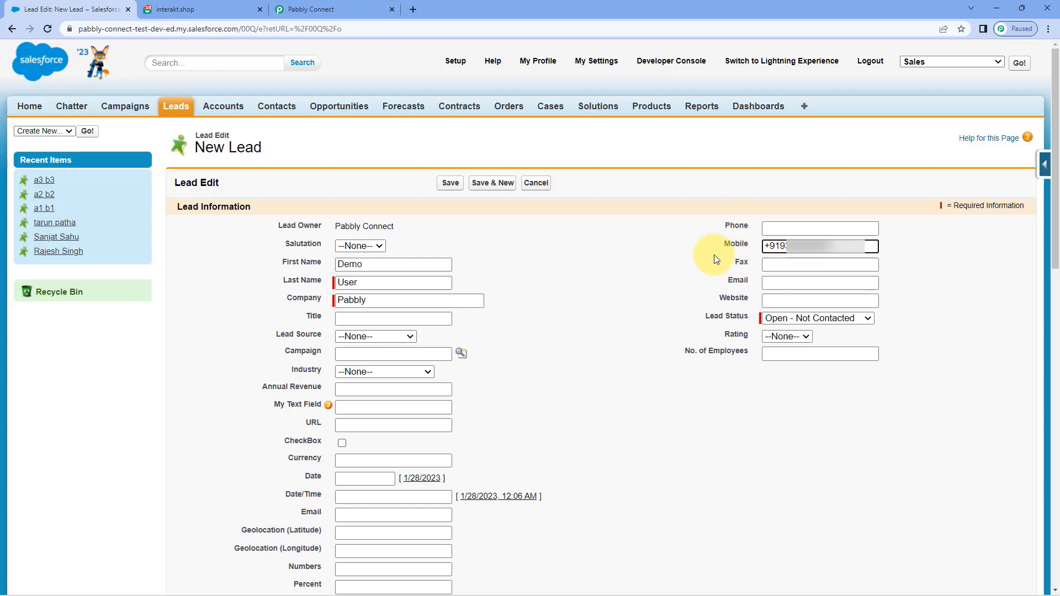
left_click(819, 281)
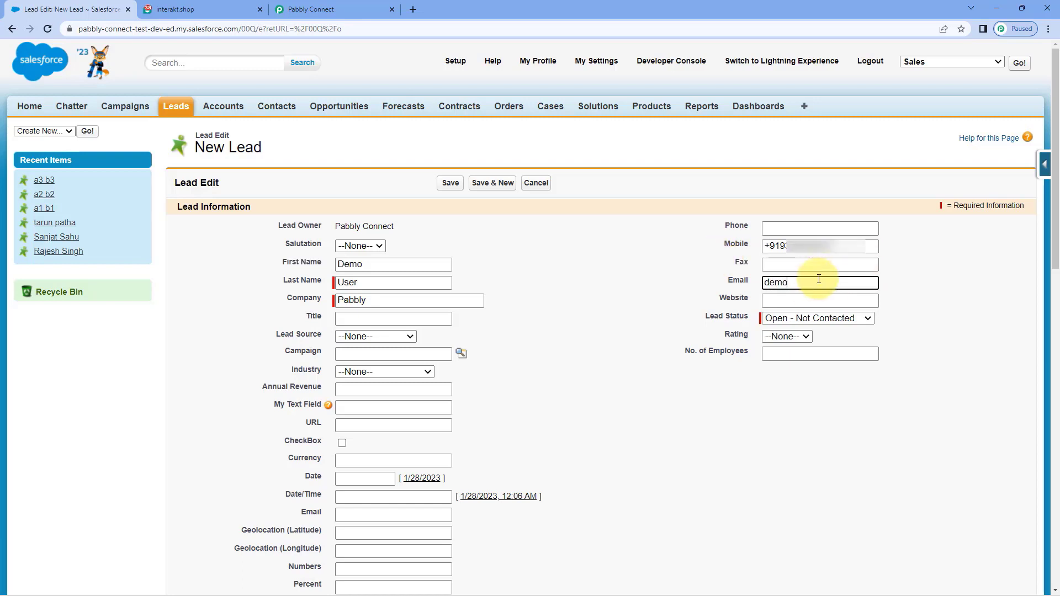
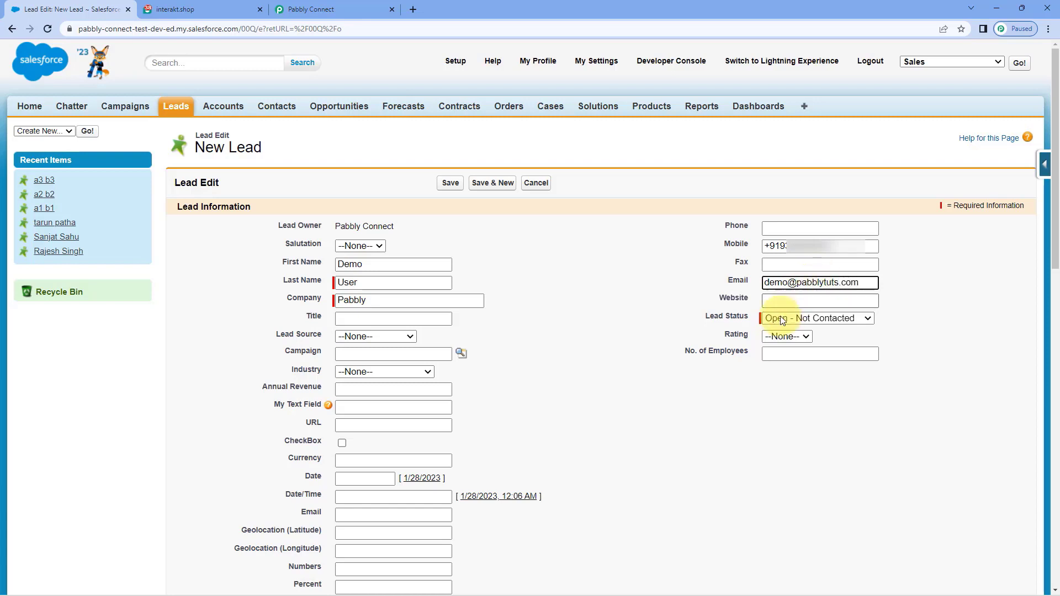
left_click(777, 324)
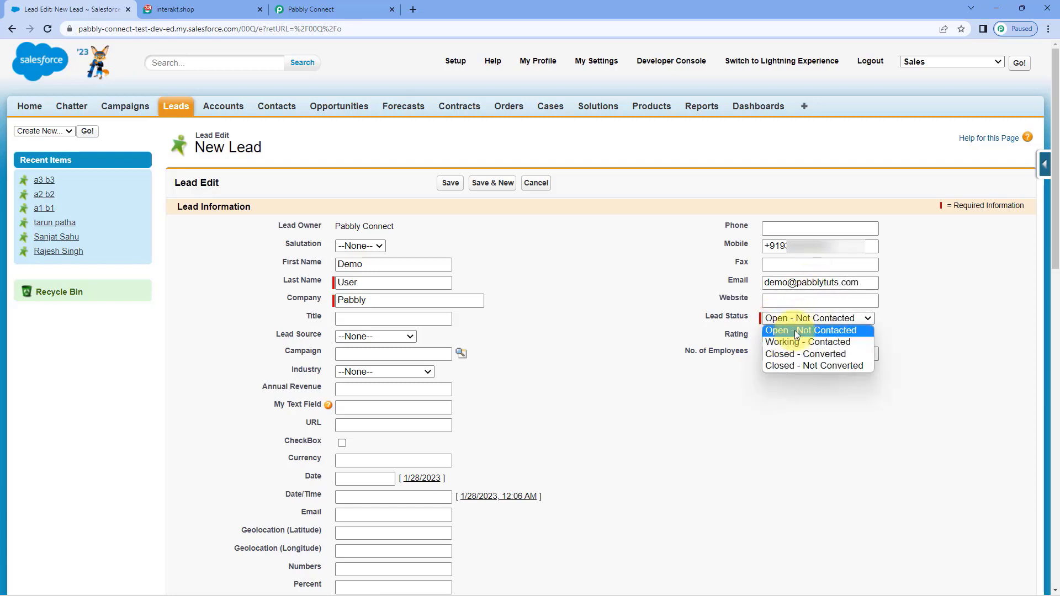
left_click(786, 333)
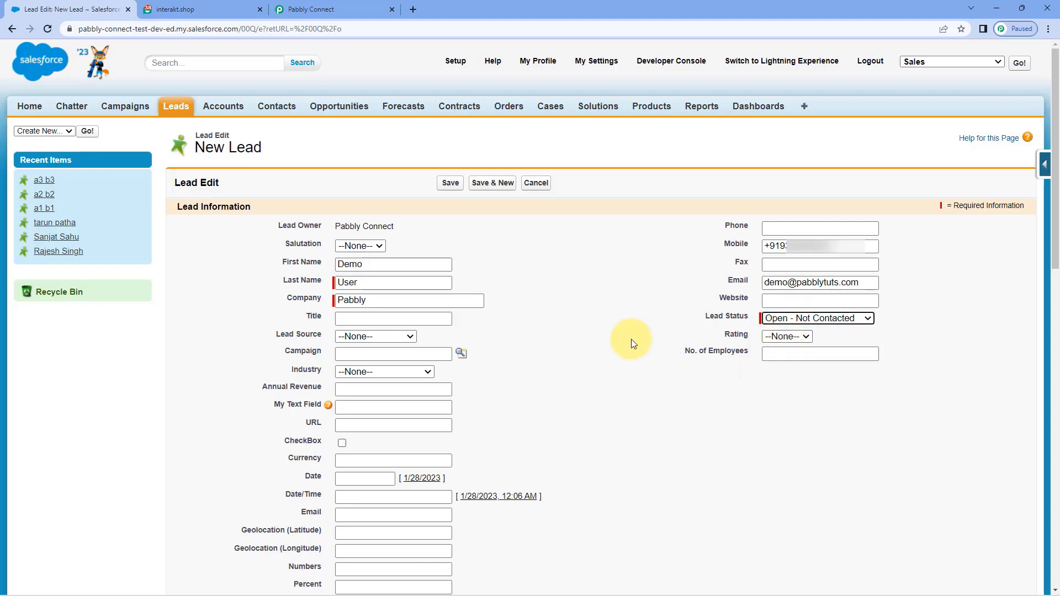
scroll(690, 240, "down", 4)
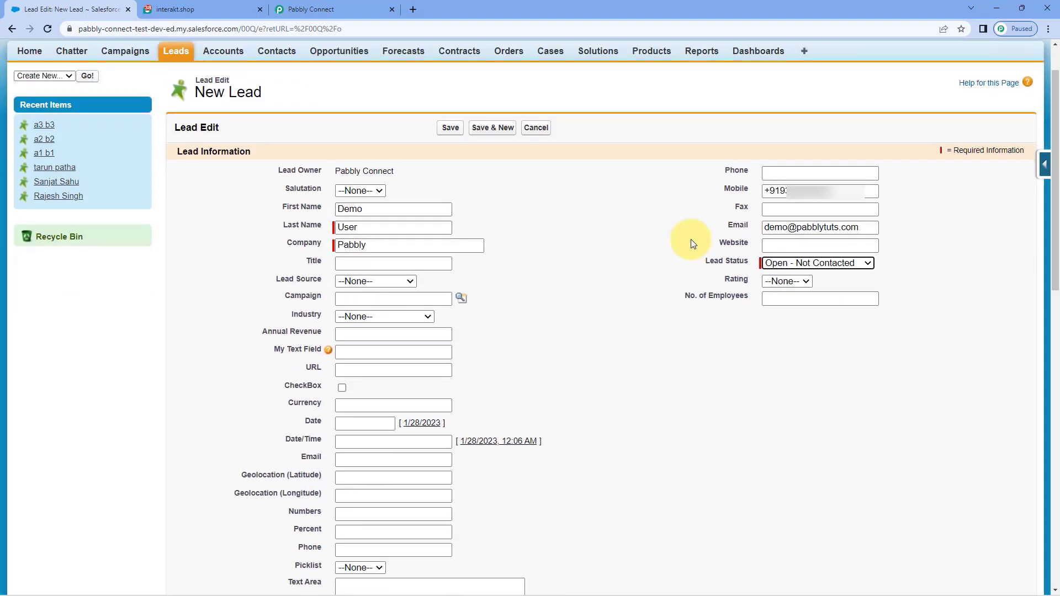
scroll(663, 243, "up", 2)
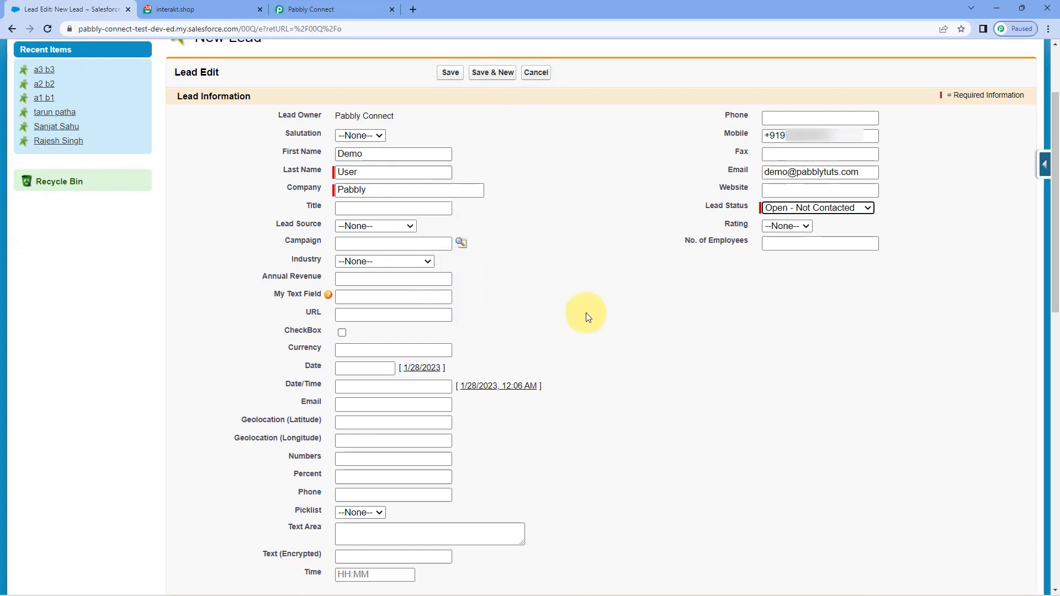
scroll(640, 298, "up", 1)
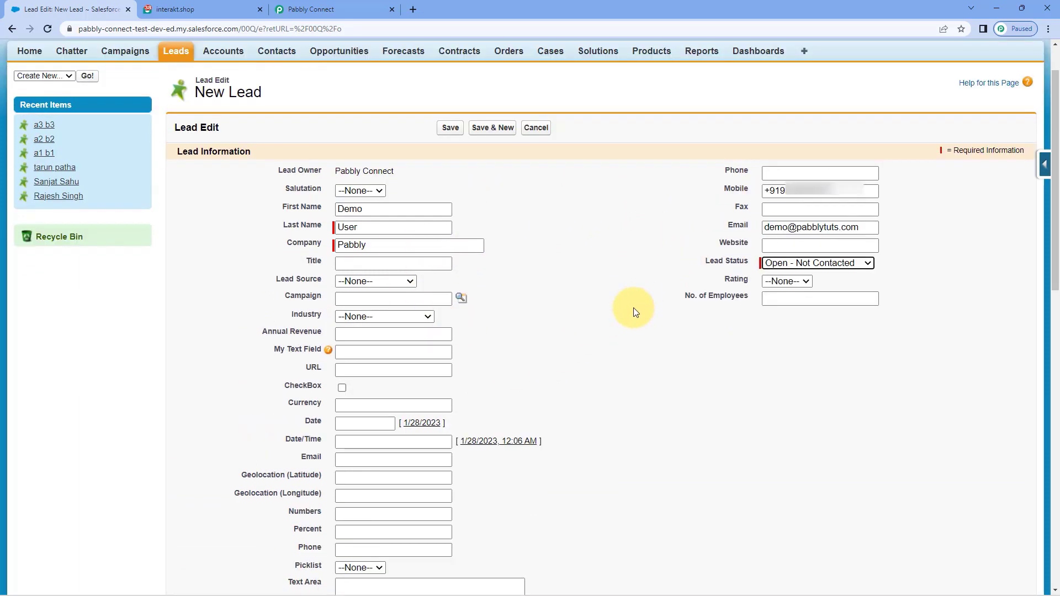
left_click(457, 129)
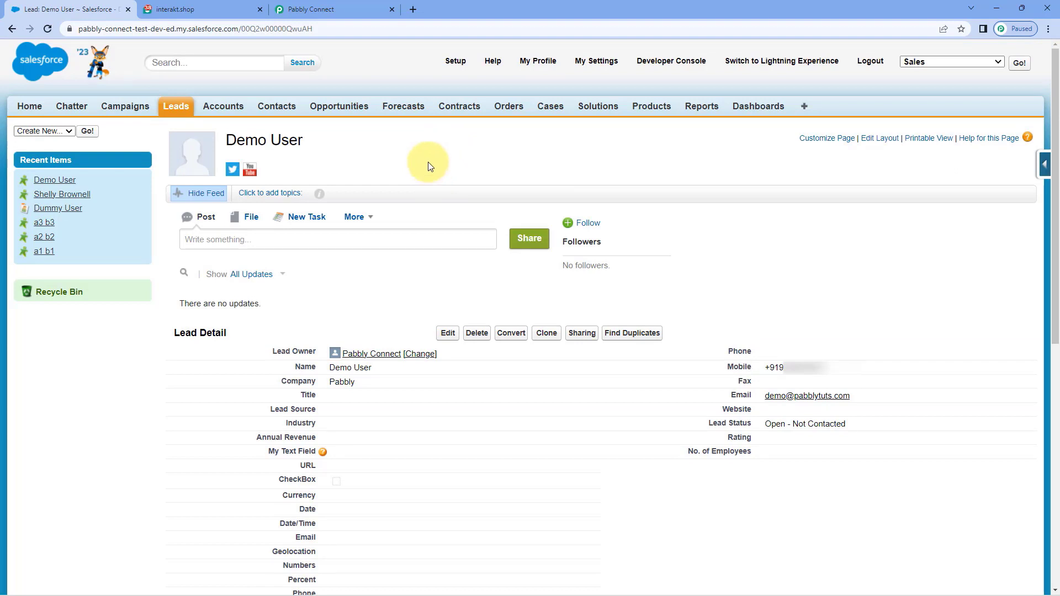
Step: Fetch the trigger's test response and verify the lead status Open - Not Contacted
left_click(329, 7)
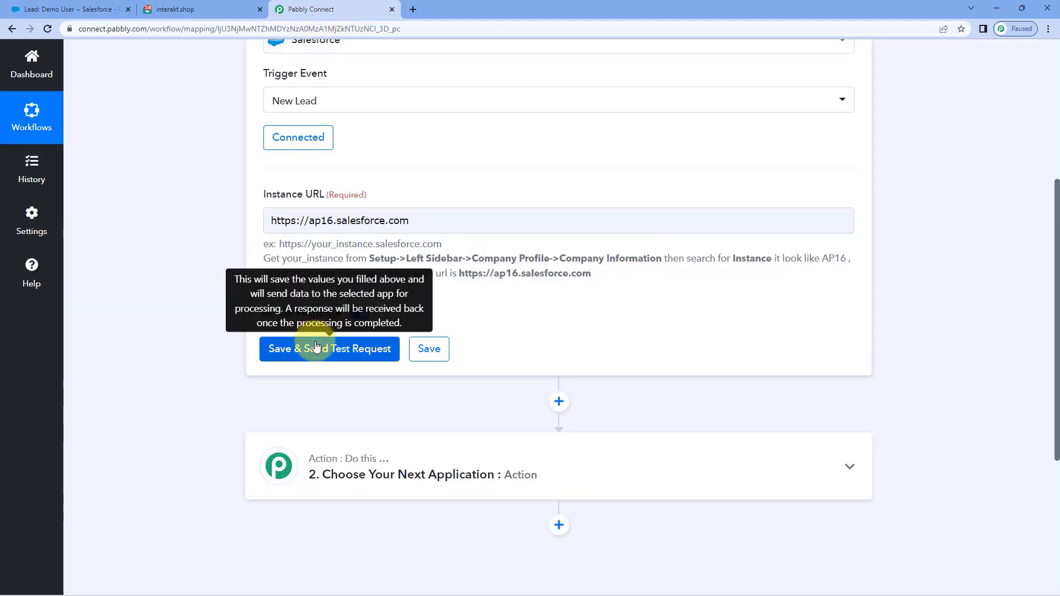
left_click(314, 347)
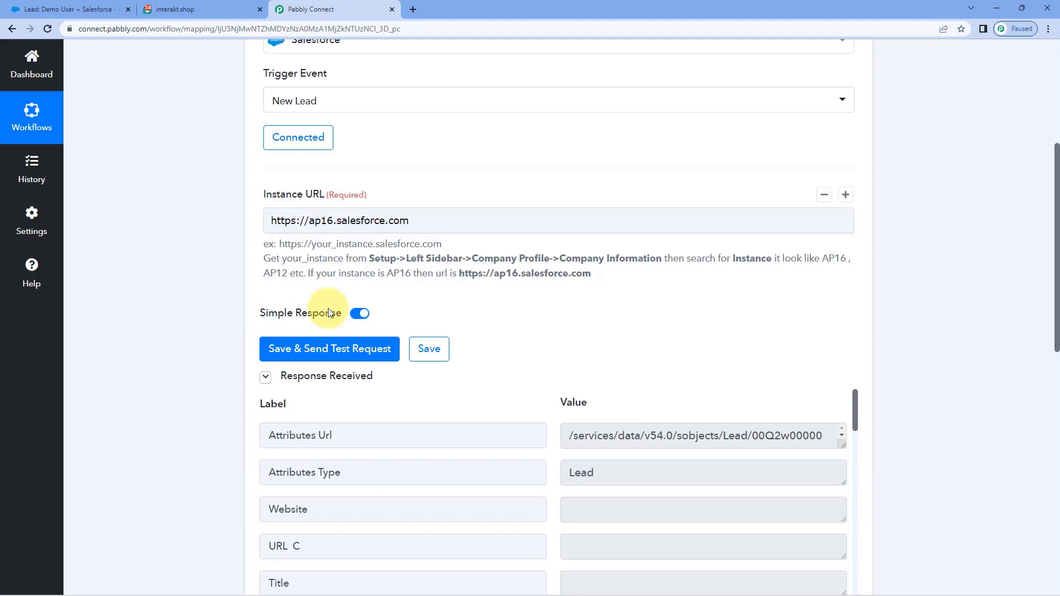
scroll(496, 318, "down", 2)
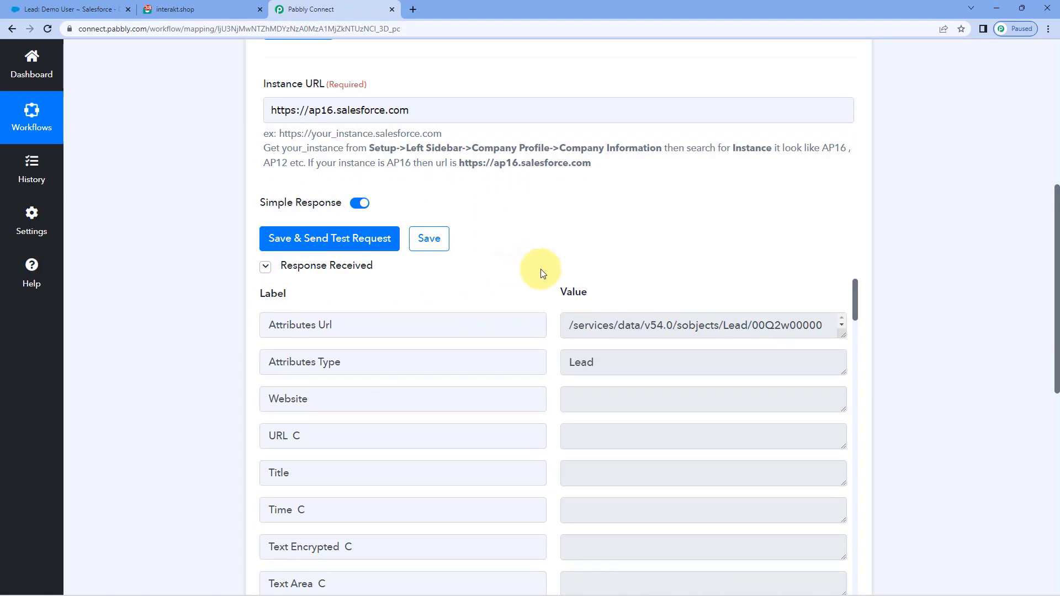
scroll(541, 269, "down", 2)
scroll(551, 265, "down", 2)
scroll(552, 266, "down", 5)
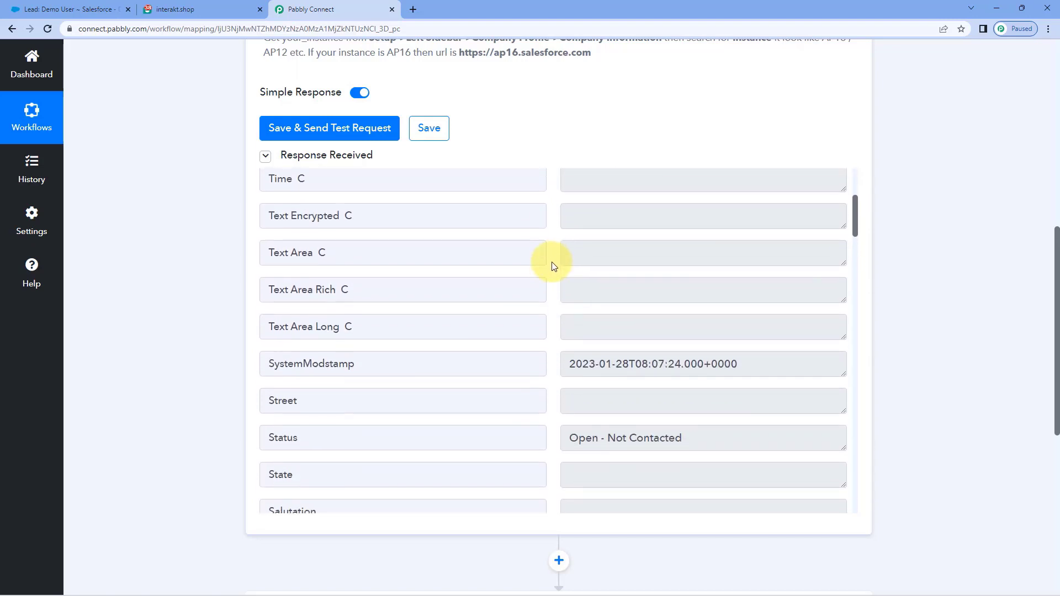
left_click_drag(355, 280, 231, 286)
left_click_drag(566, 272, 708, 273)
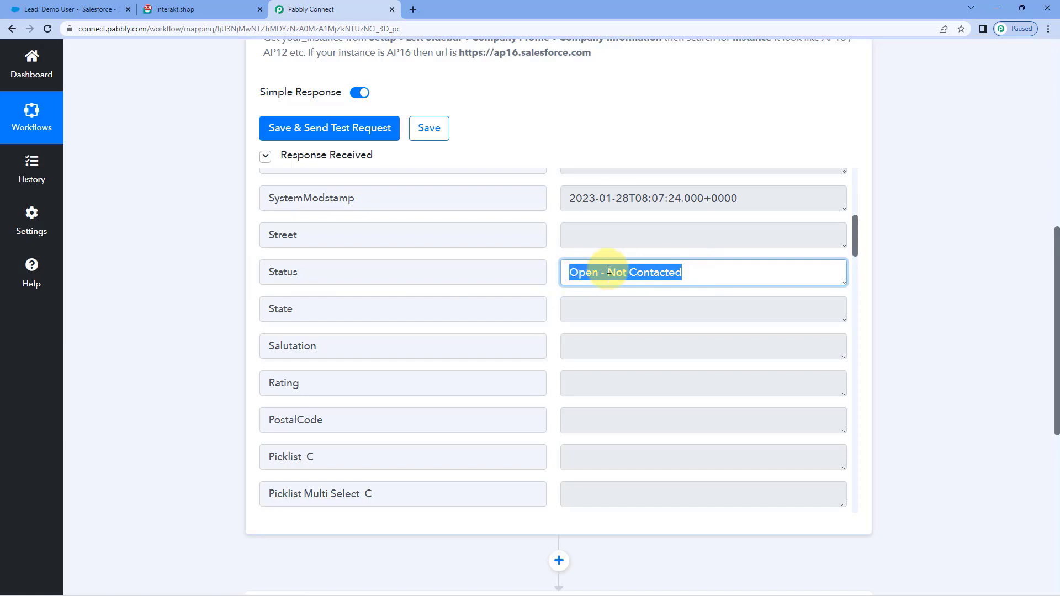
left_click(547, 273)
Step: Verify the lead's full name and mobile phone number in the response
scroll(555, 276, "down", 1)
scroll(549, 279, "down", 7)
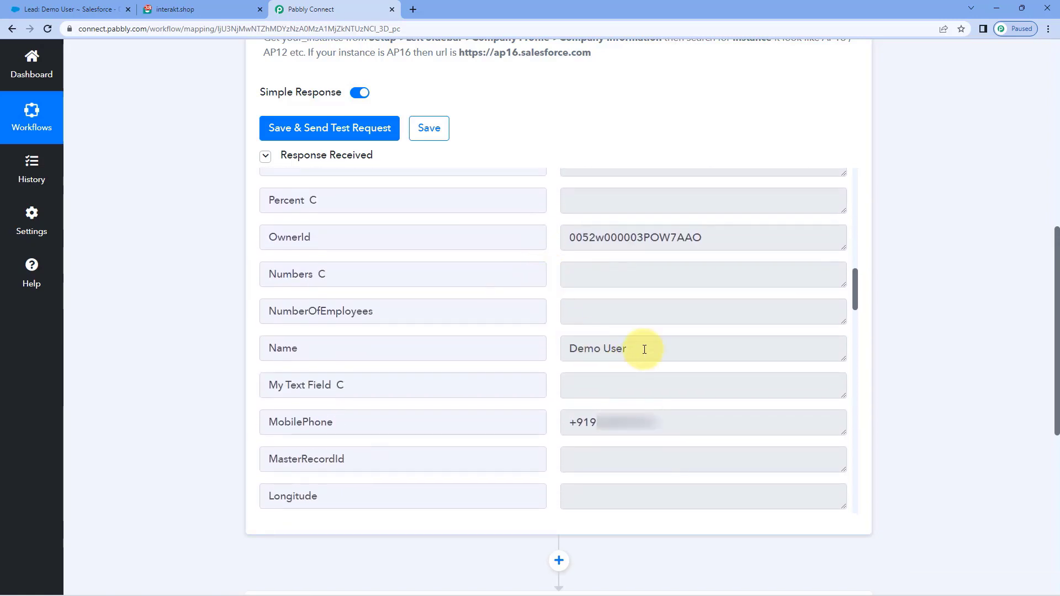
left_click_drag(639, 346, 495, 348)
left_click(549, 345)
left_click_drag(570, 346, 643, 348)
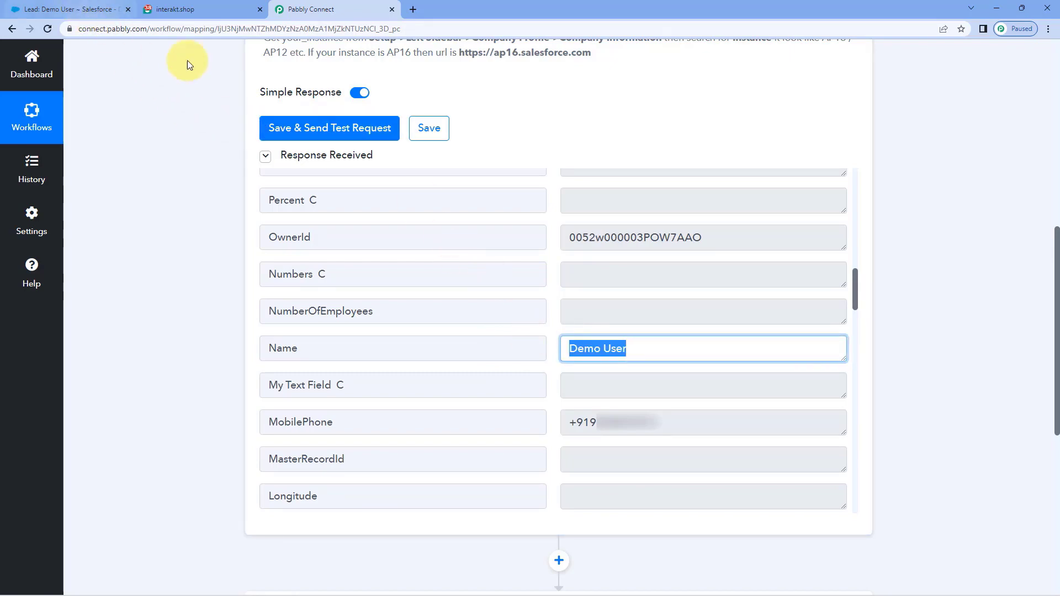
left_click(100, 10)
left_click(298, 10)
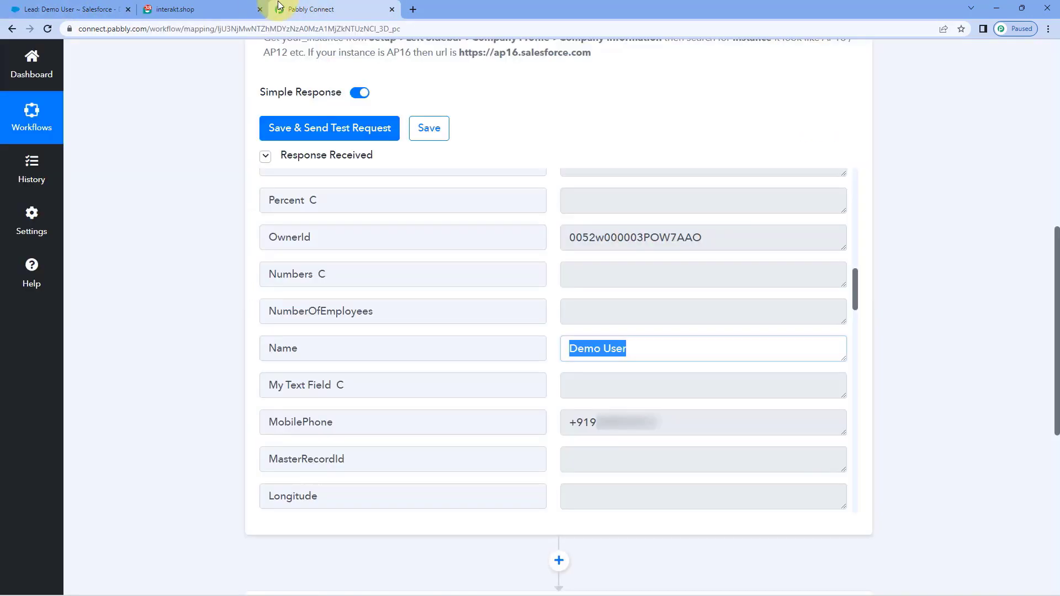
left_click_drag(649, 421, 550, 414)
left_click(553, 390)
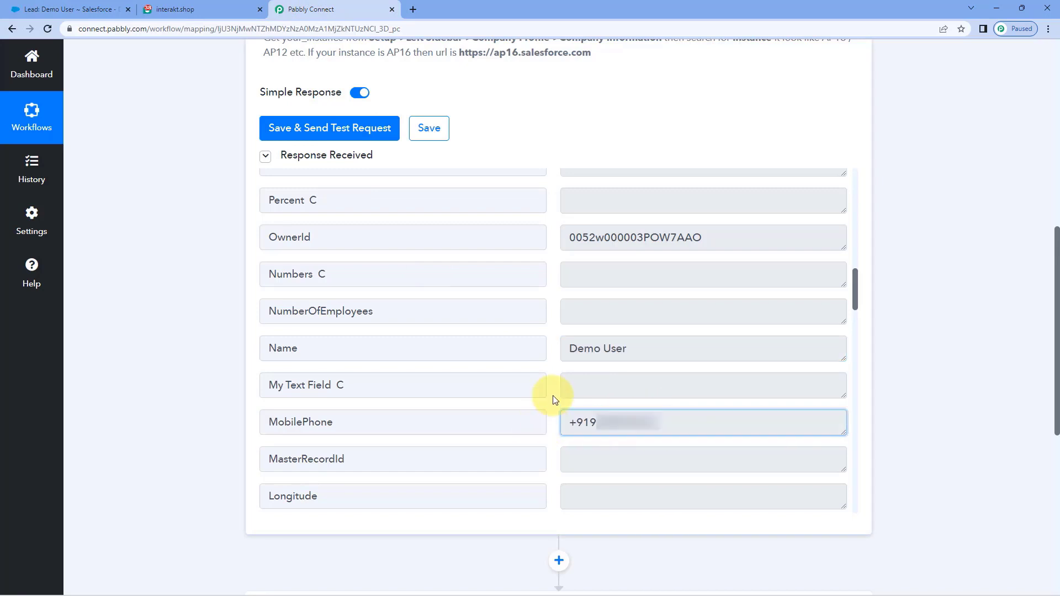
Step: Verify the lead's last name, first name and email address in the response
scroll(544, 378, "down", 5)
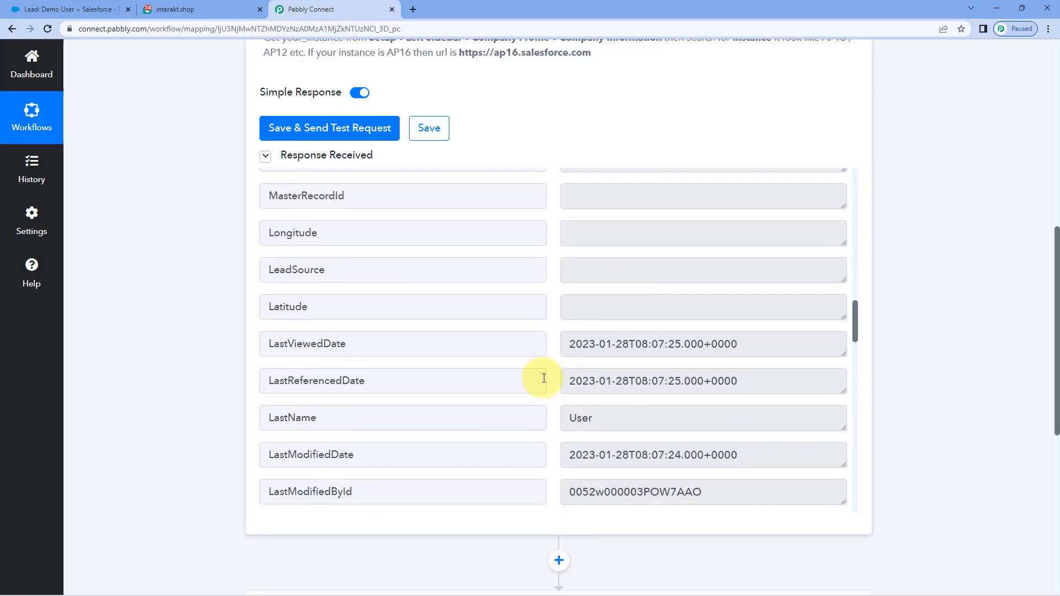
scroll(544, 371, "down", 1)
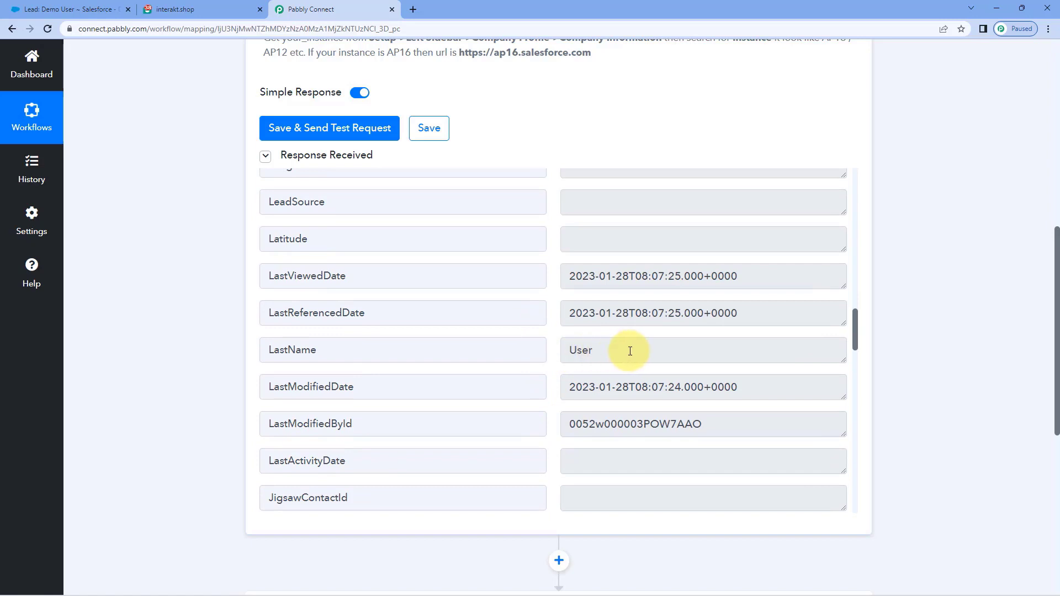
left_click_drag(628, 353, 541, 355)
left_click(549, 350)
scroll(549, 350, "down", 8)
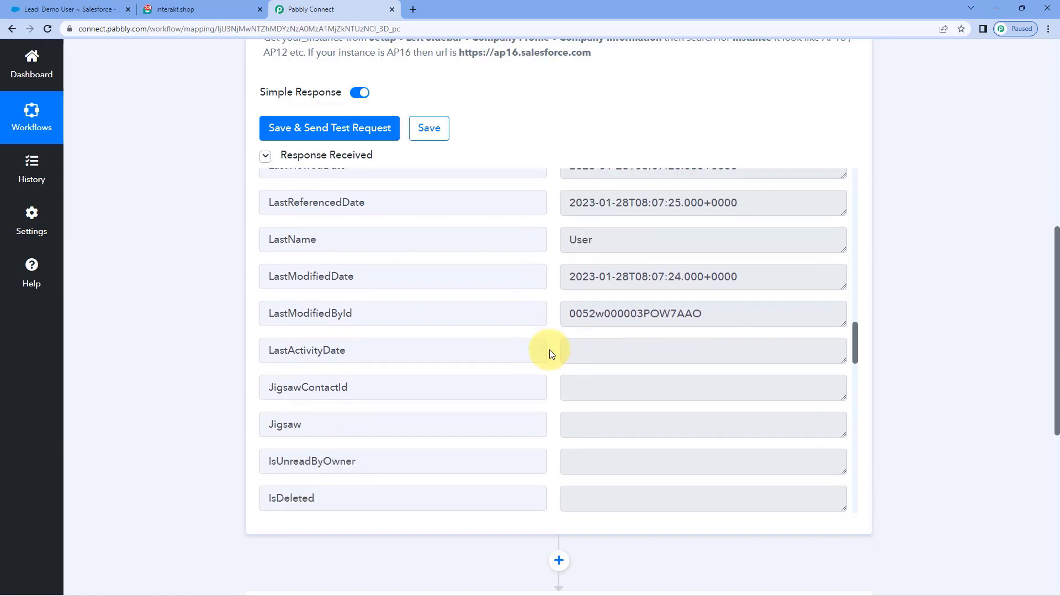
scroll(549, 349, "down", 1)
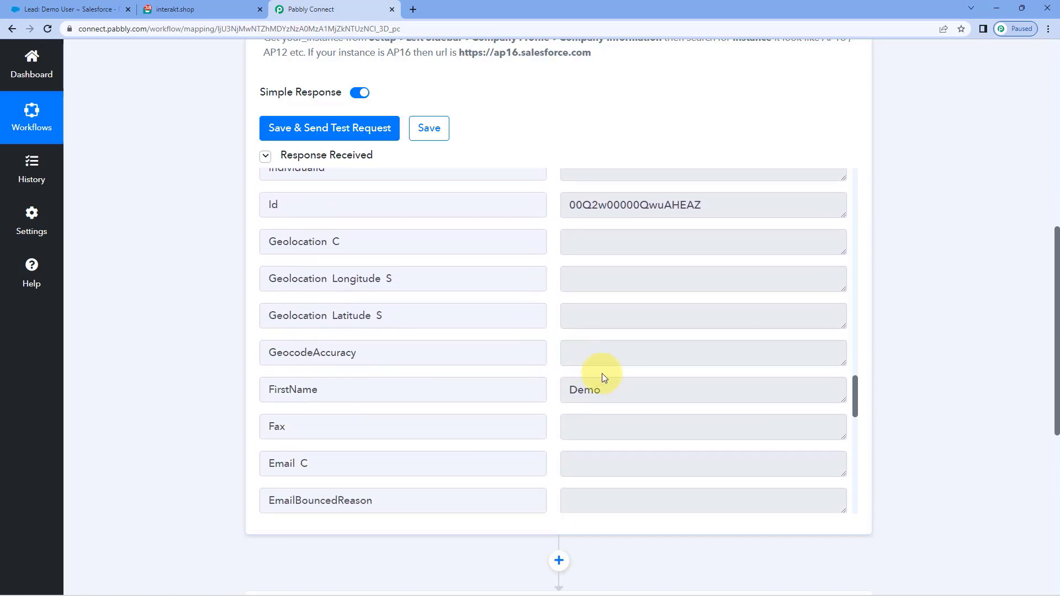
left_click_drag(602, 389, 561, 390)
left_click(556, 349)
scroll(555, 349, "down", 3)
left_click_drag(686, 404, 572, 414)
left_click(555, 384)
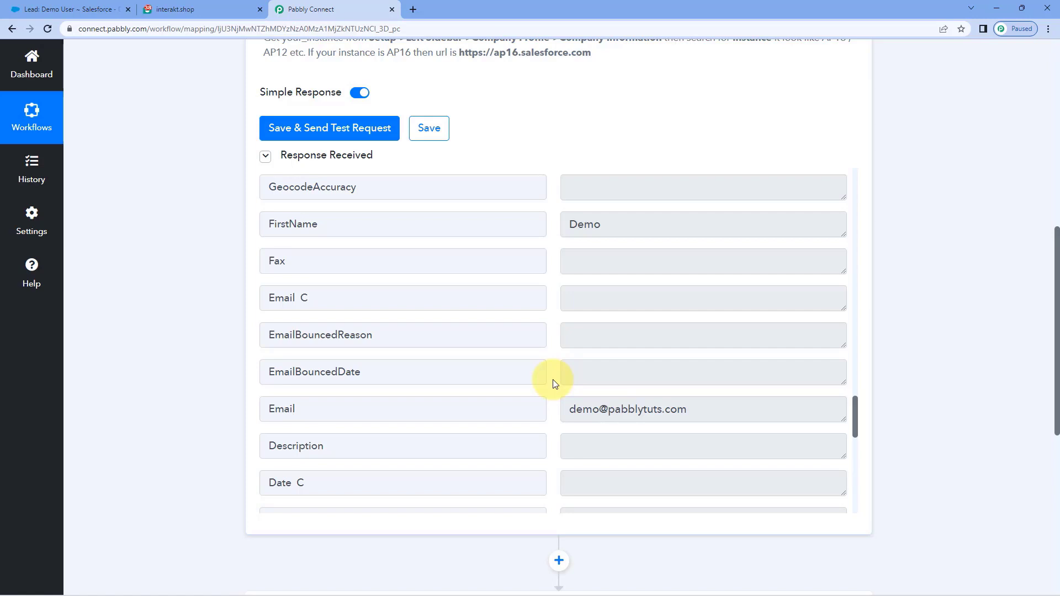
Step: Set the action to Interakt's Send WhatsApp Template Message and start a new Interakt connection
scroll(170, 303, "down", 6)
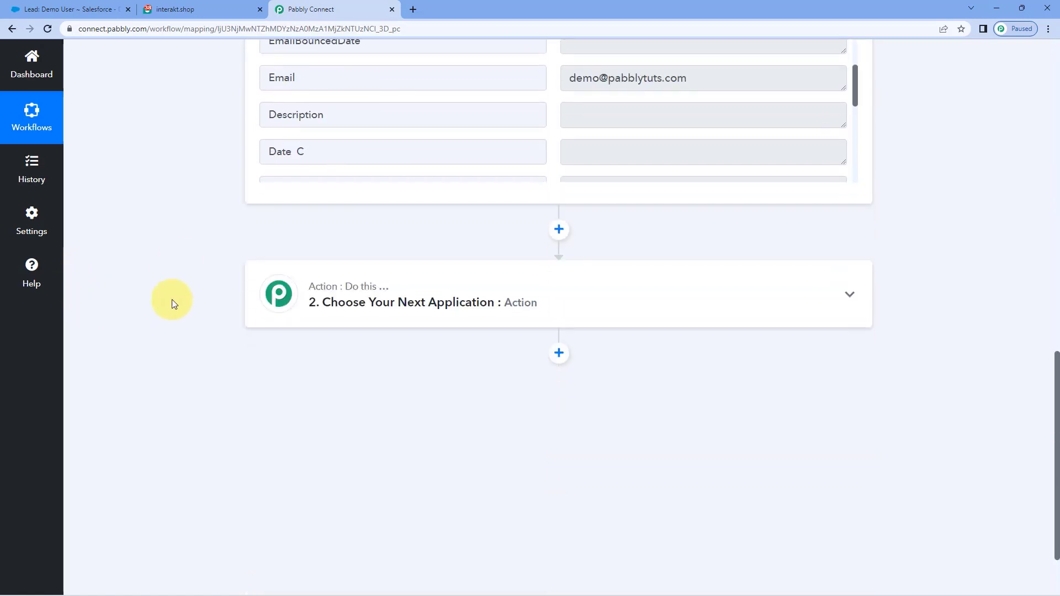
left_click(442, 303)
scroll(315, 286, "down", 2)
left_click(326, 275)
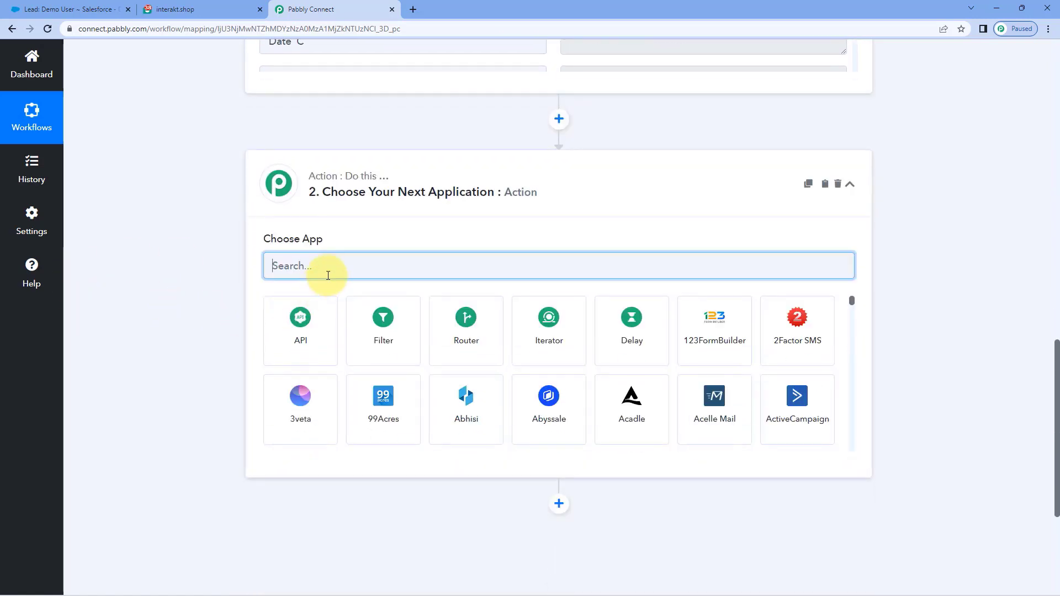
type("Inte")
left_click(307, 310)
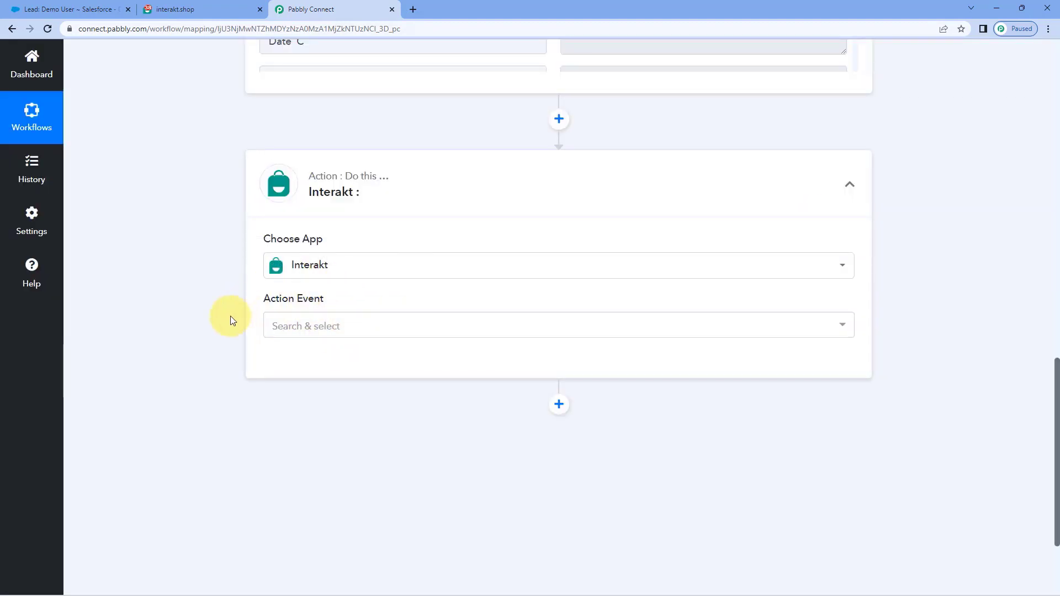
left_click(369, 316)
scroll(209, 338, "down", 1)
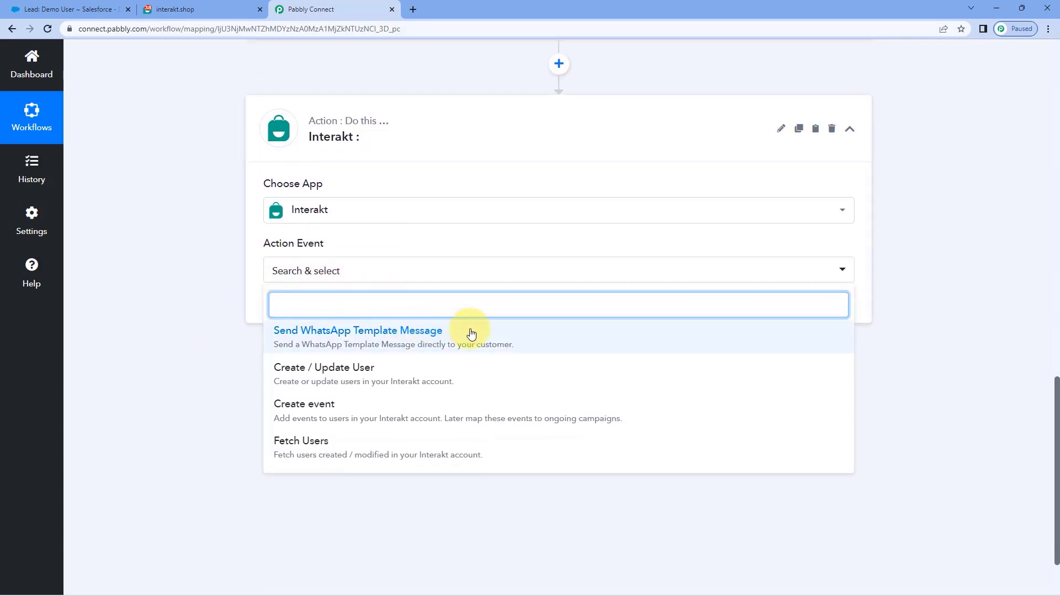
left_click(464, 331)
left_click(300, 309)
left_click(488, 182)
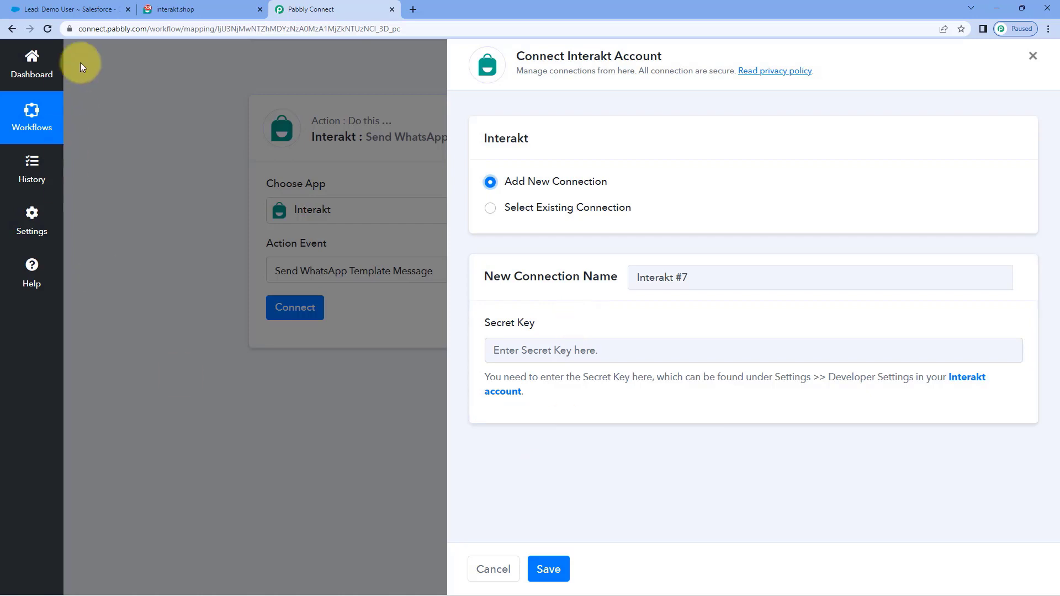
Step: Copy the secret key from Interakt's Settings > Developer Setting page
left_click(157, 9)
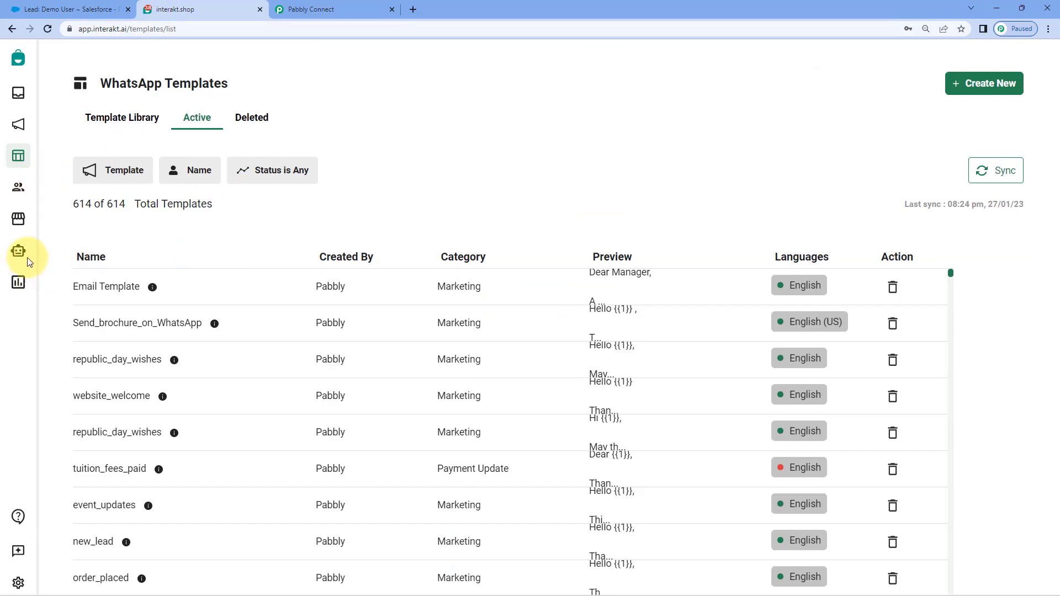
left_click(19, 583)
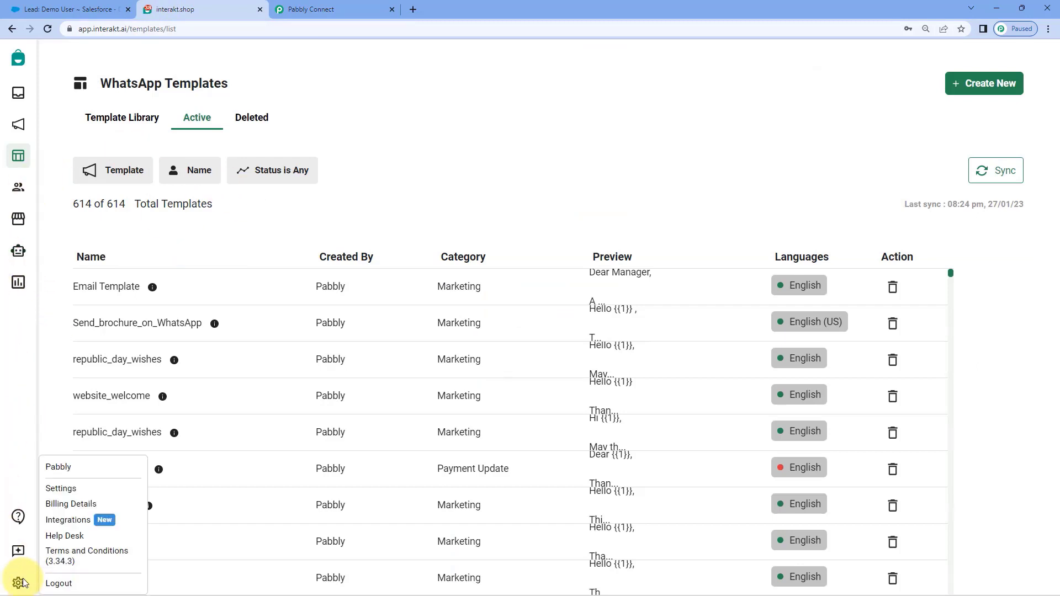
left_click(61, 490)
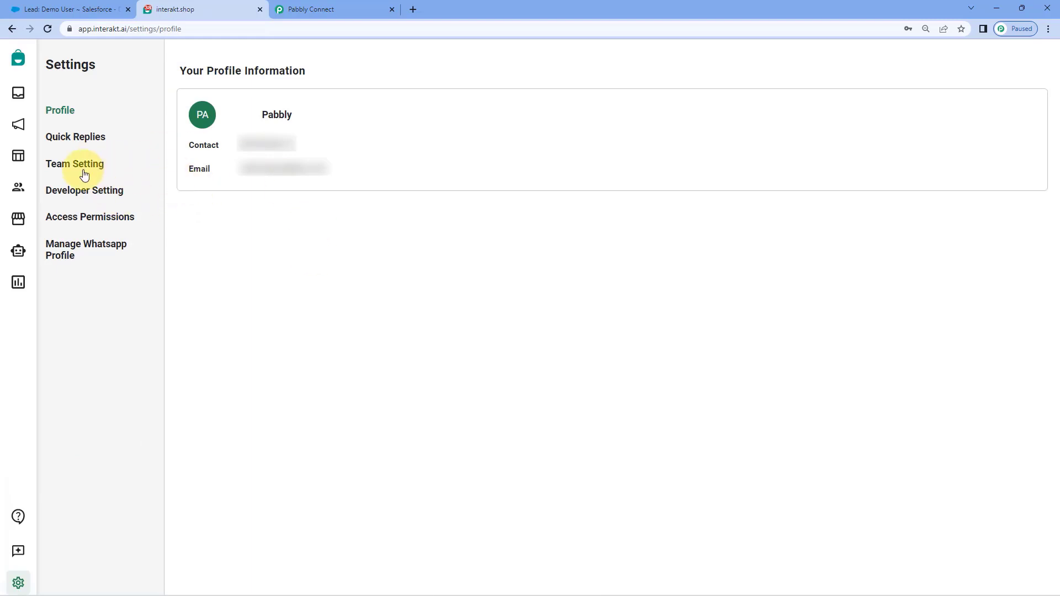
left_click(64, 196)
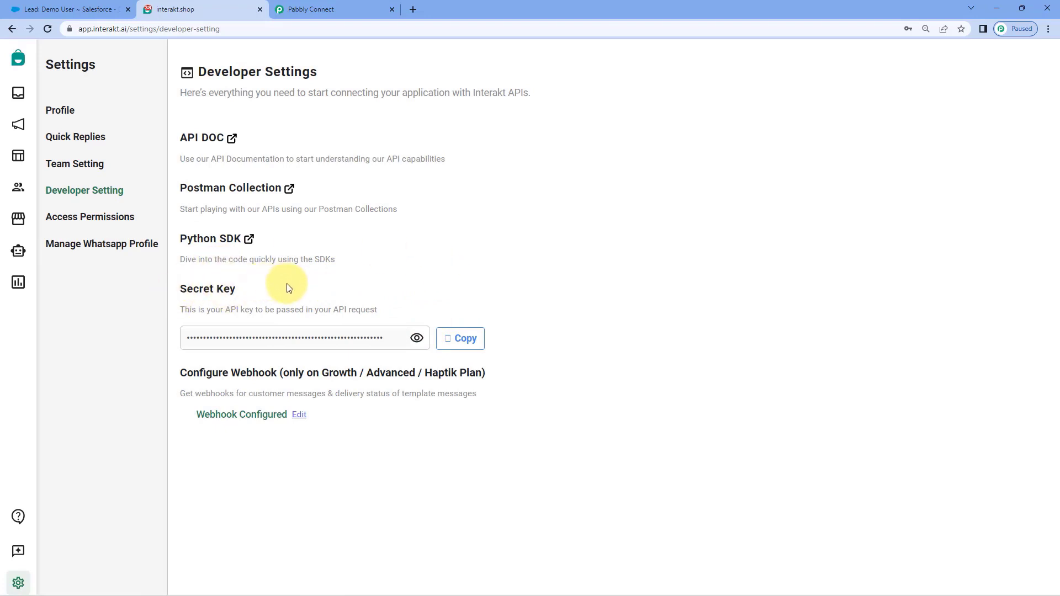
left_click(465, 337)
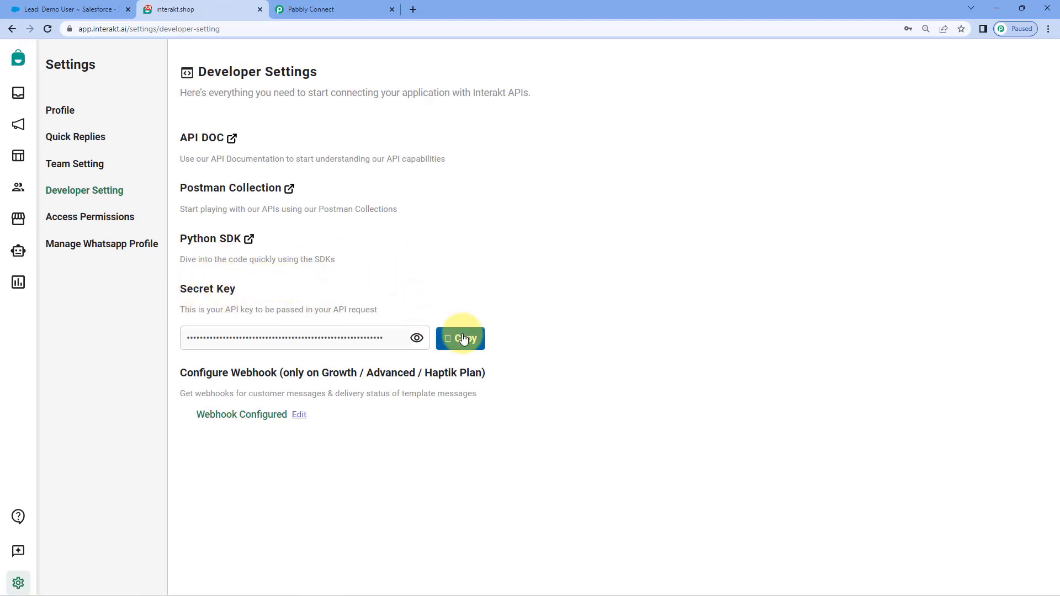
Step: Paste the secret key into the Pabbly Interakt connection's Secret Key field and save
left_click(544, 350)
right_click(542, 349)
left_click(569, 436)
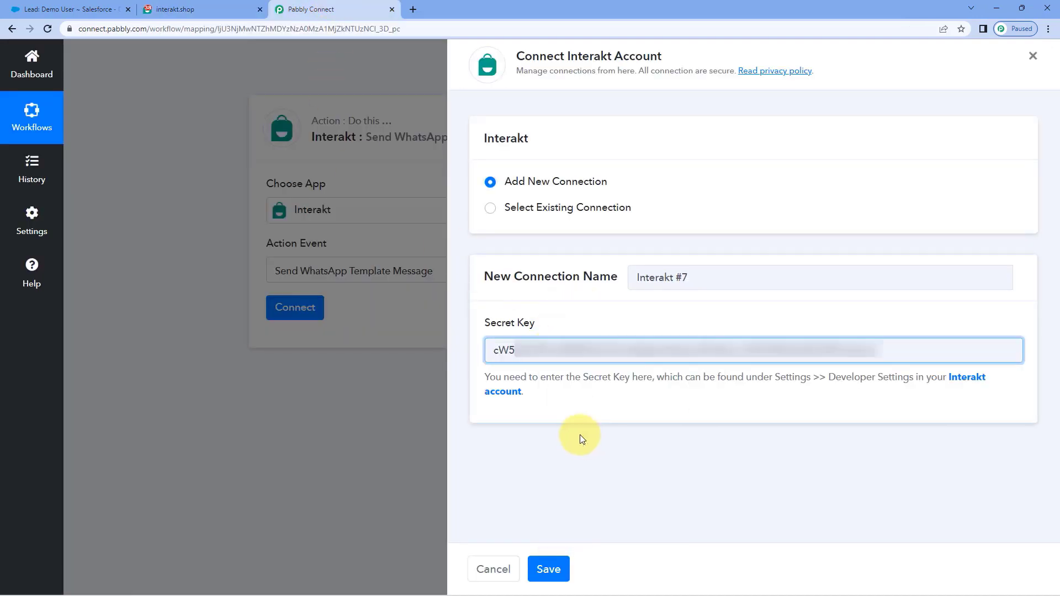
left_click(548, 569)
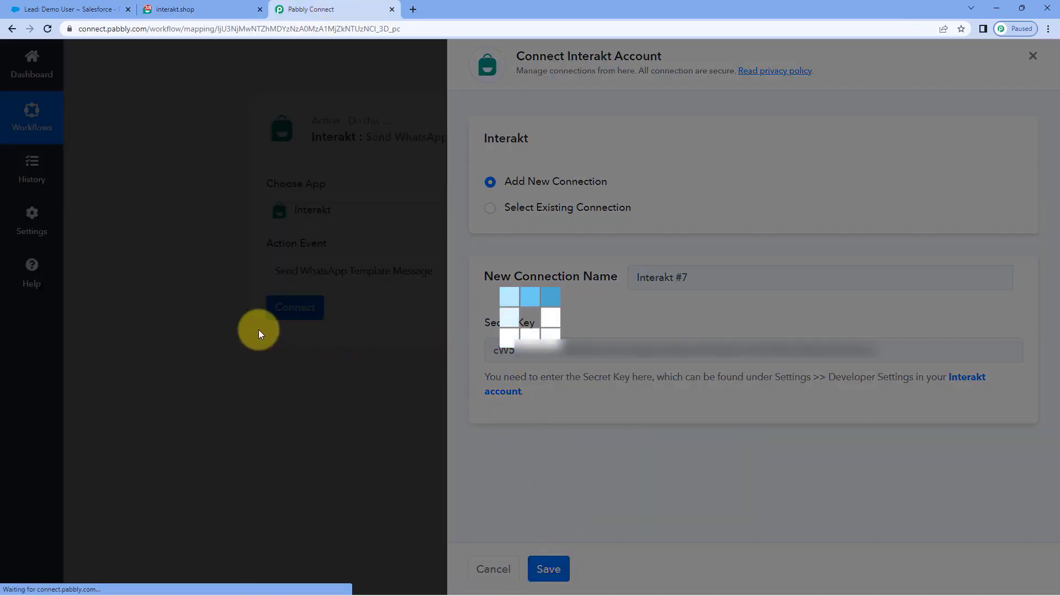
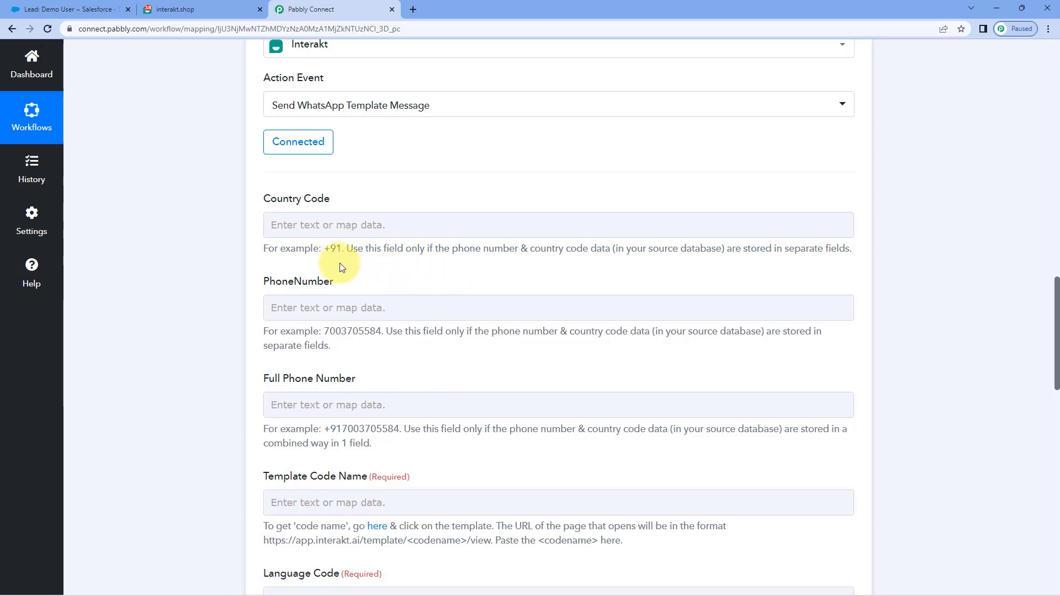
left_click(281, 221)
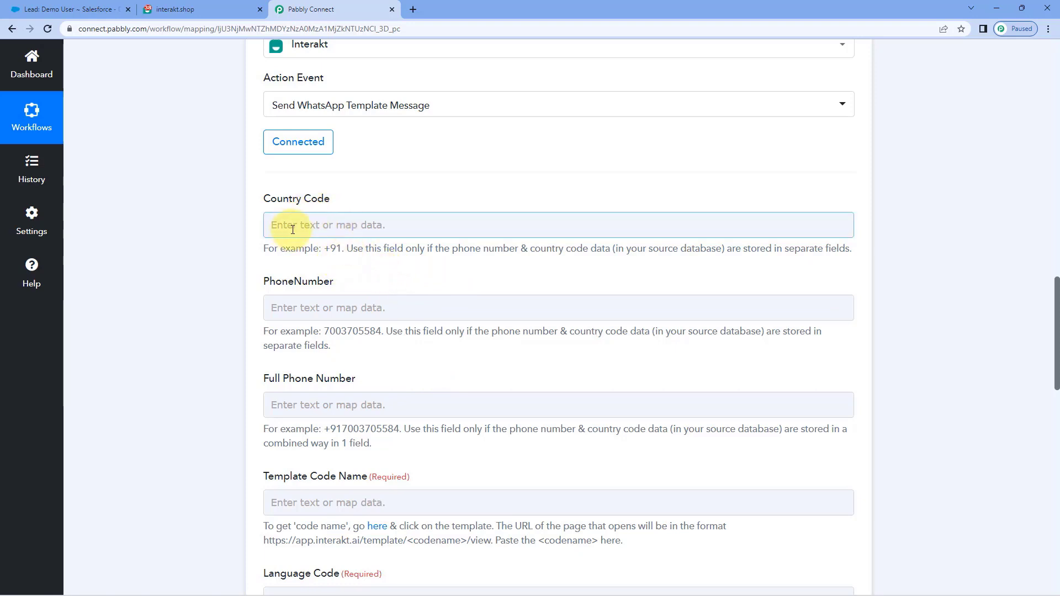
left_click(292, 229)
left_click(247, 228)
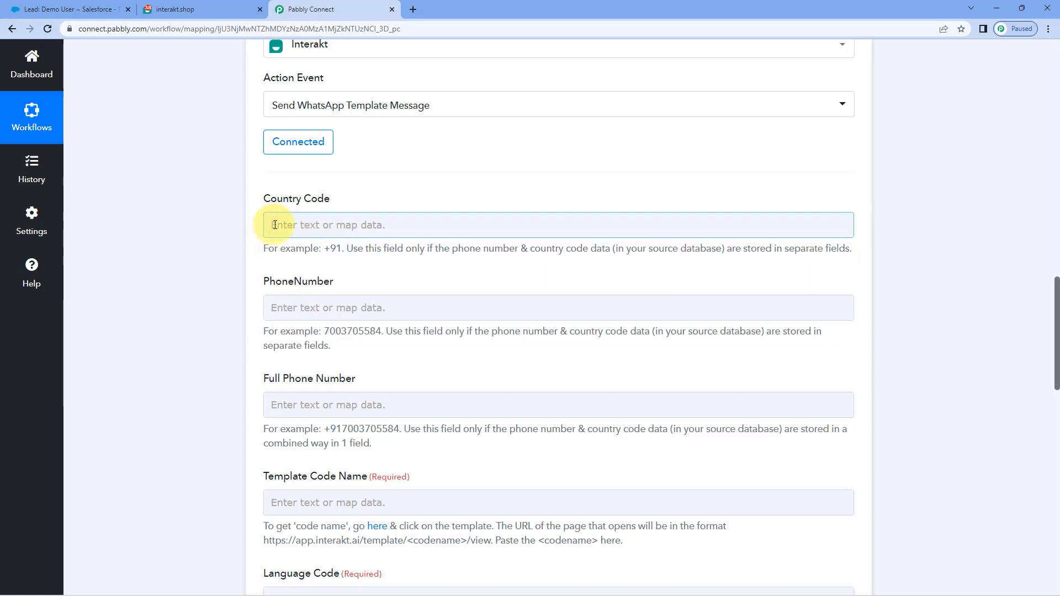
scroll(278, 287, "down", 1)
left_click(295, 246)
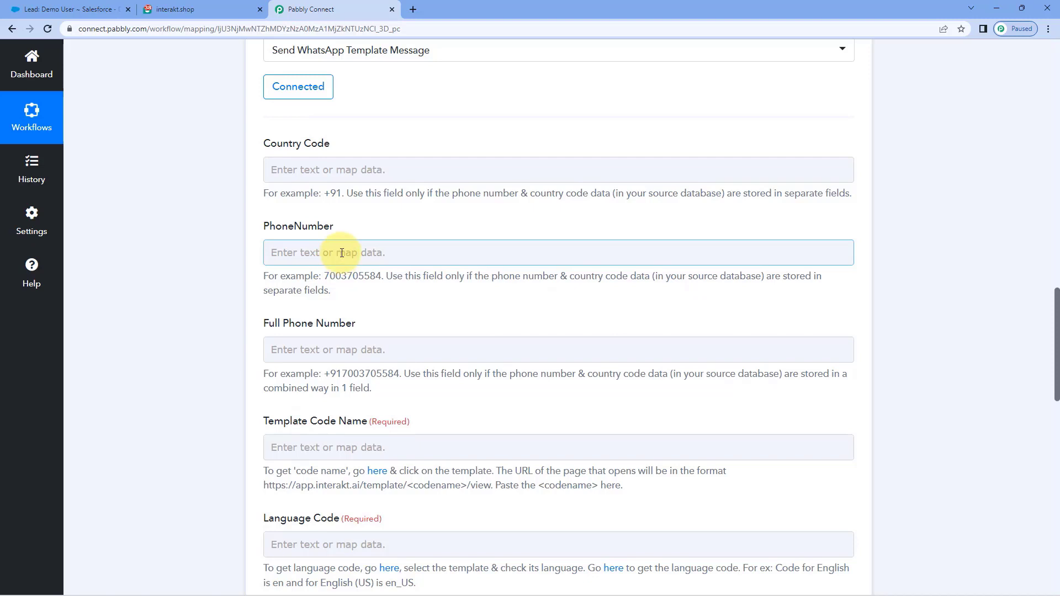
left_click(373, 235)
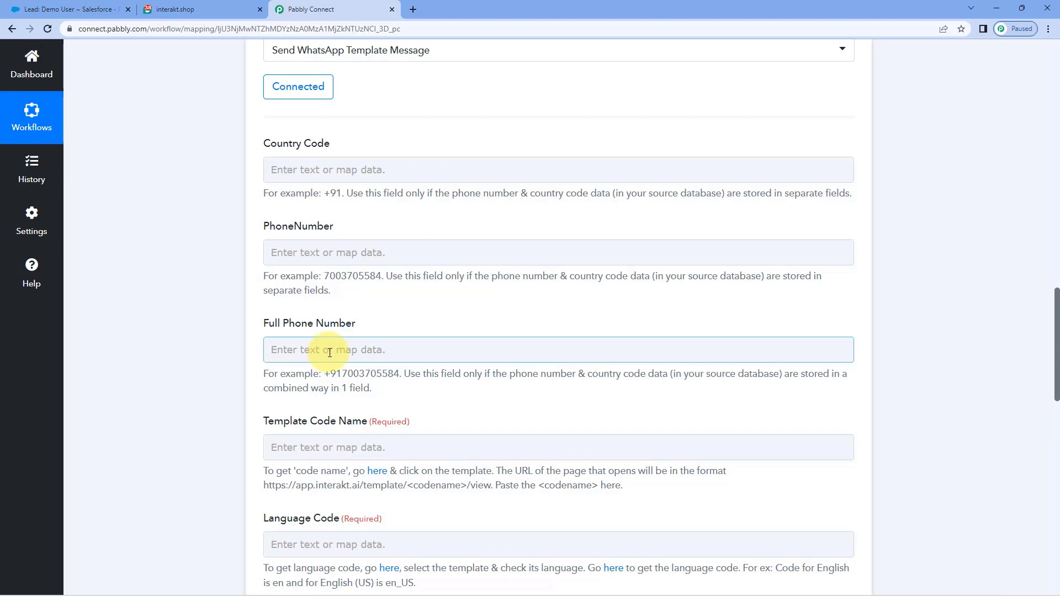
left_click_drag(246, 322, 366, 325)
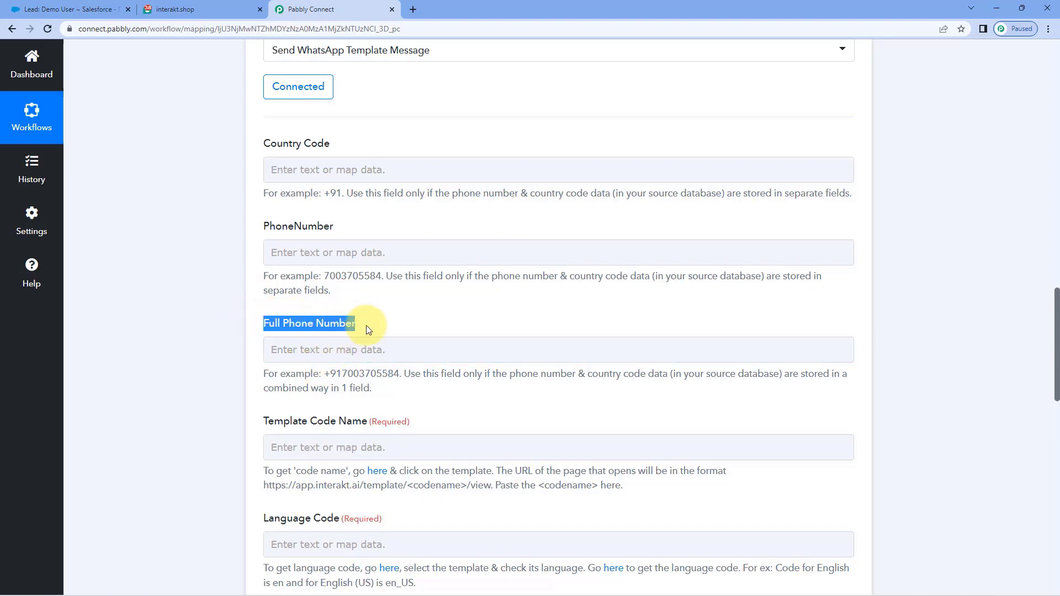
left_click(366, 326)
scroll(442, 302, "up", 4)
scroll(527, 300, "up", 10)
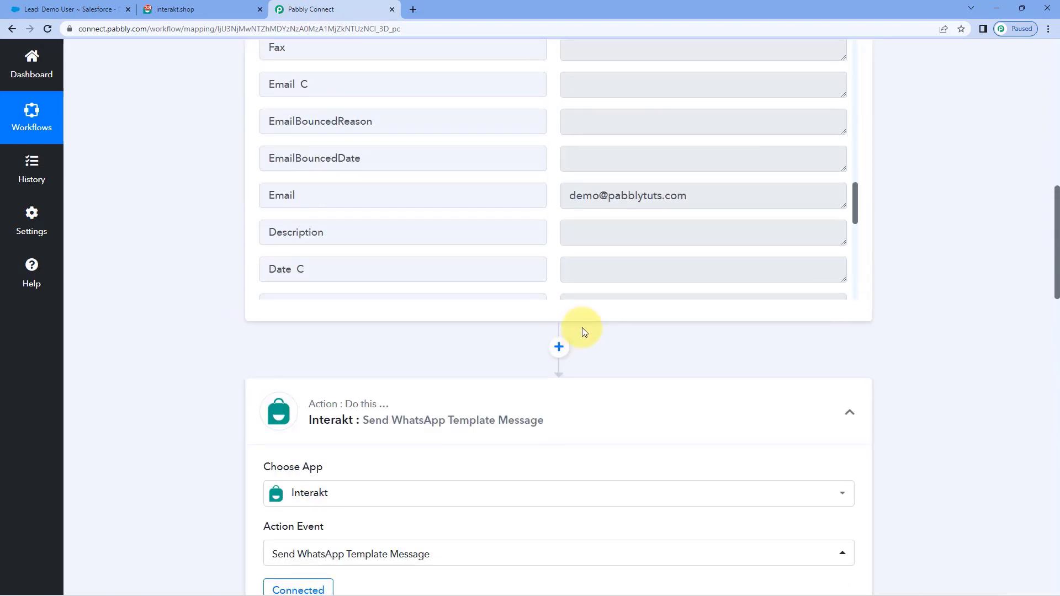
scroll(547, 301, "up", 12)
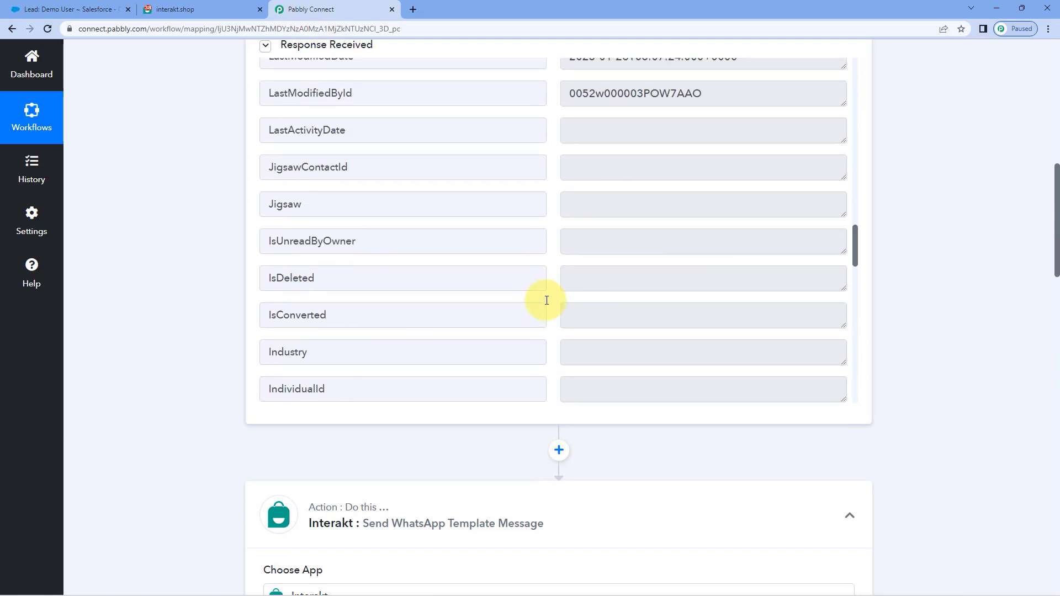
left_click_drag(659, 202, 513, 209)
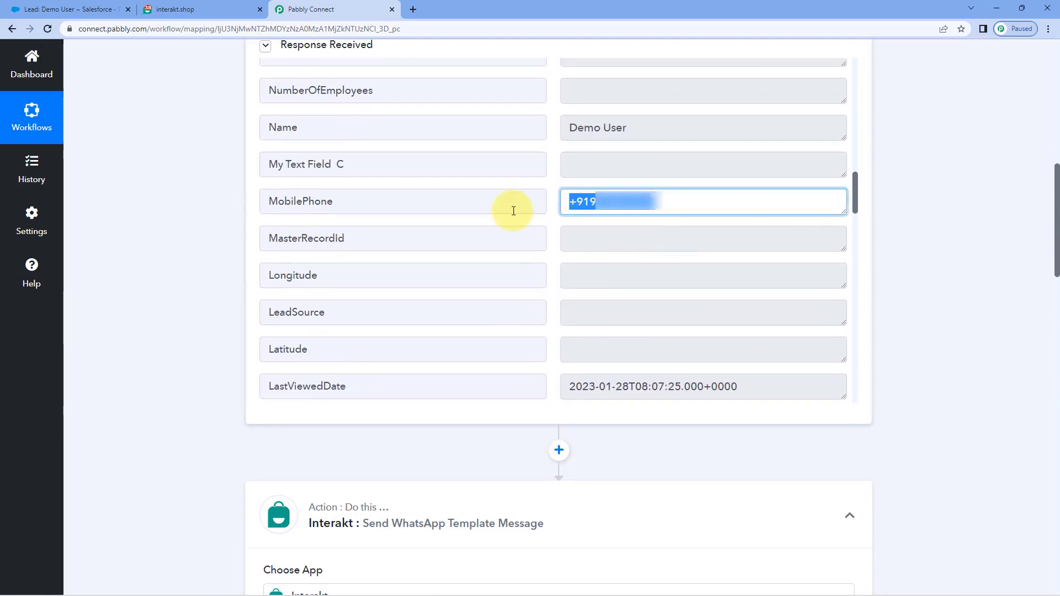
left_click(691, 200)
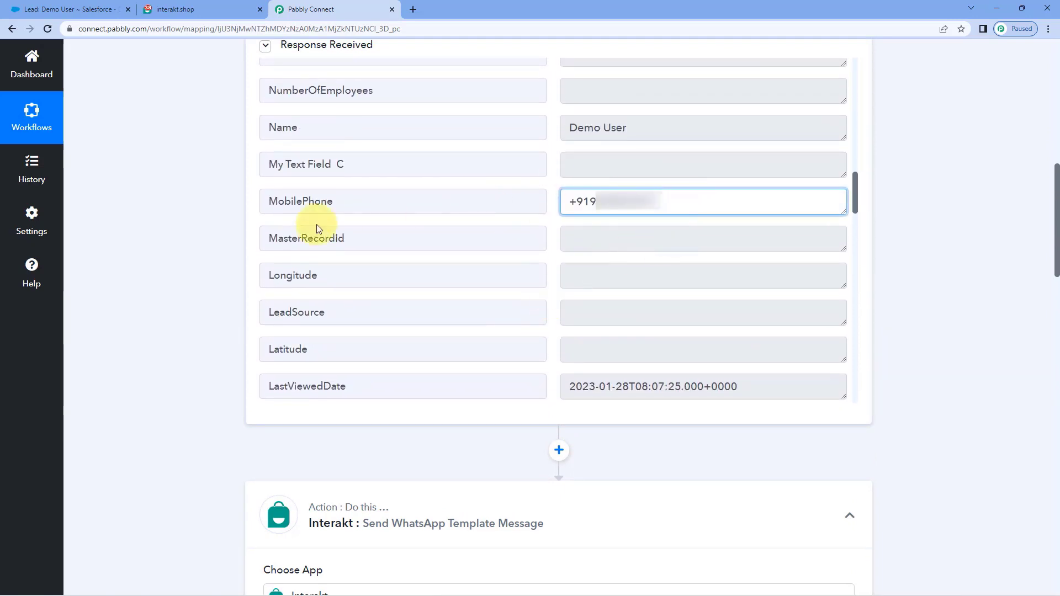
left_click(209, 255)
scroll(210, 255, "down", 9)
Step: Map the Salesforce: New Lead MobilePhone value into Interakt's Full Phone Number field
scroll(210, 253, "down", 5)
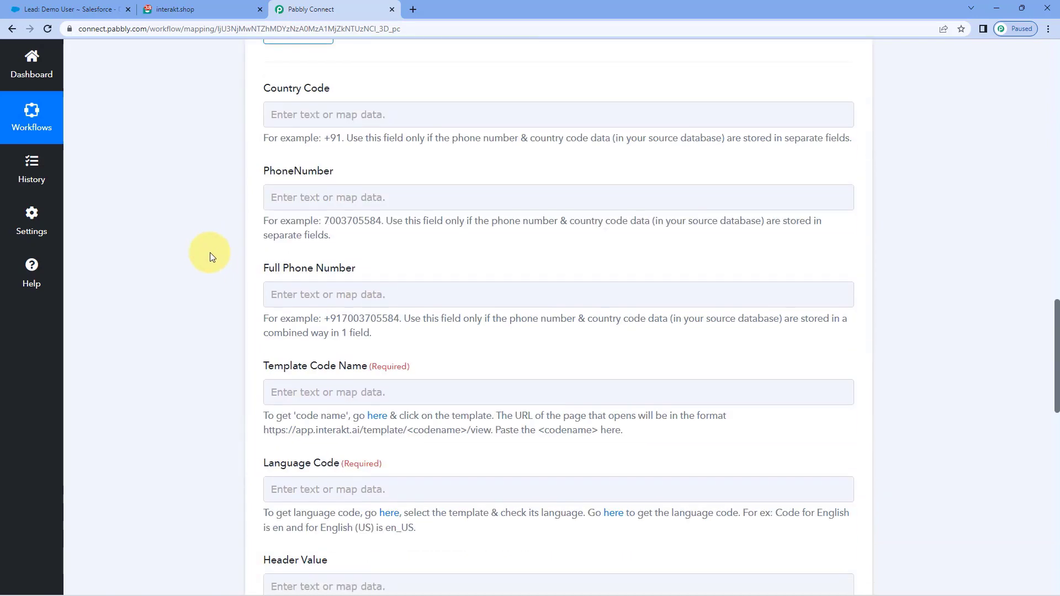
left_click(278, 191)
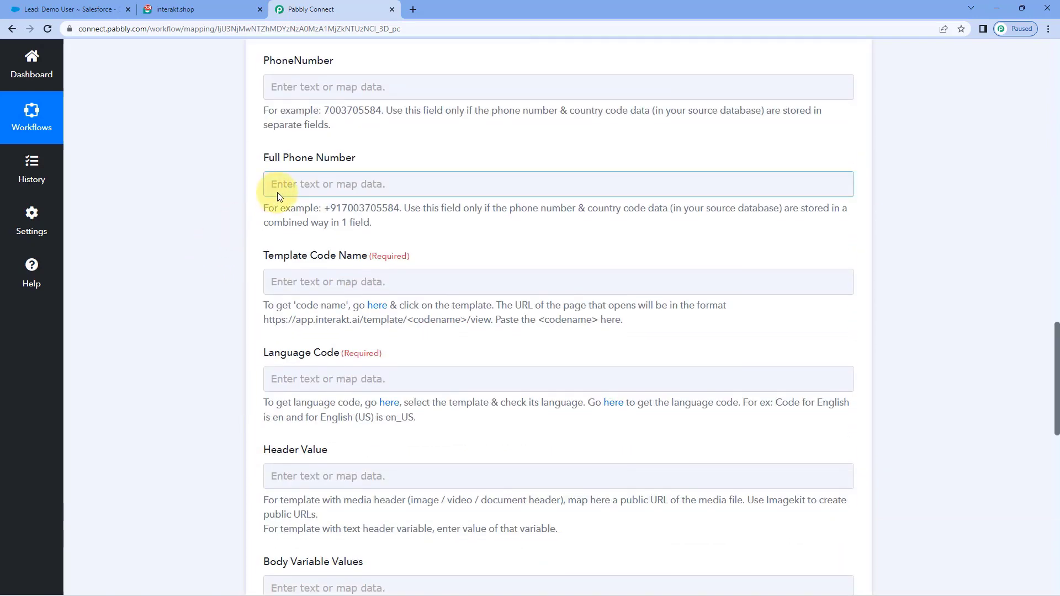
left_click(309, 183)
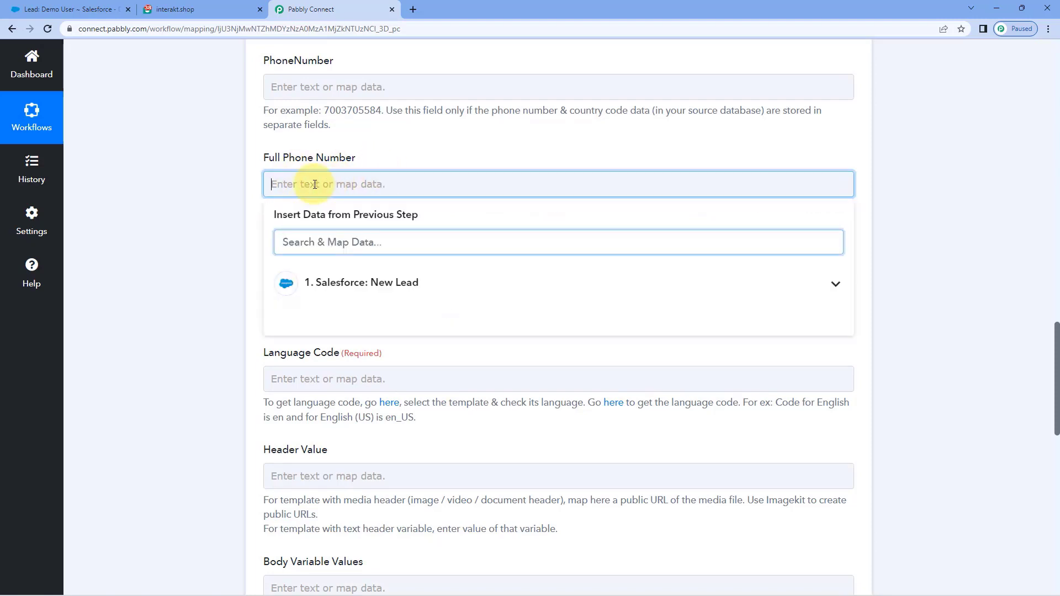
left_click(447, 283)
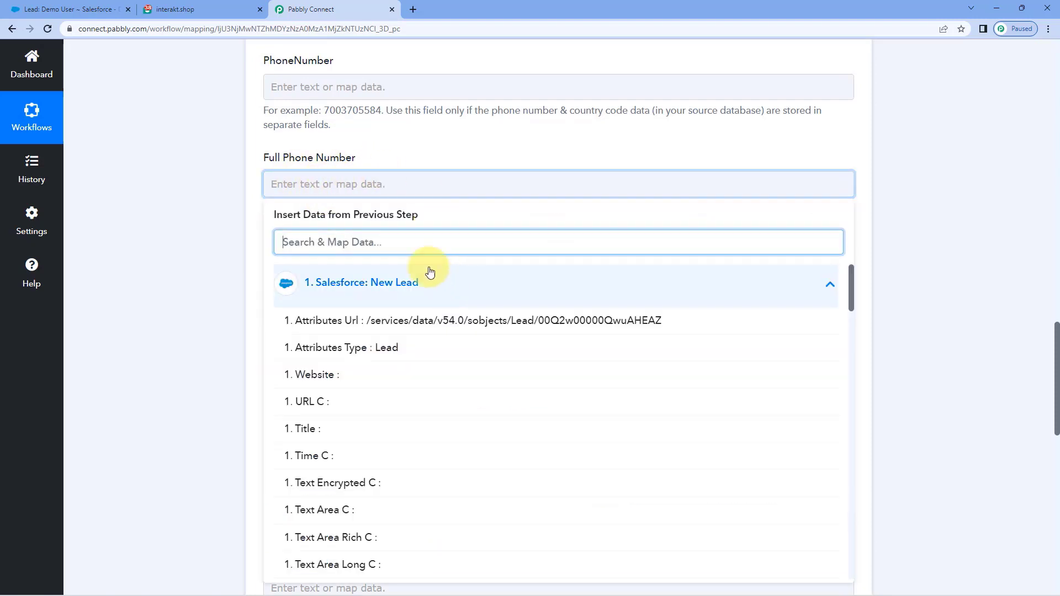
scroll(414, 403, "down", 4)
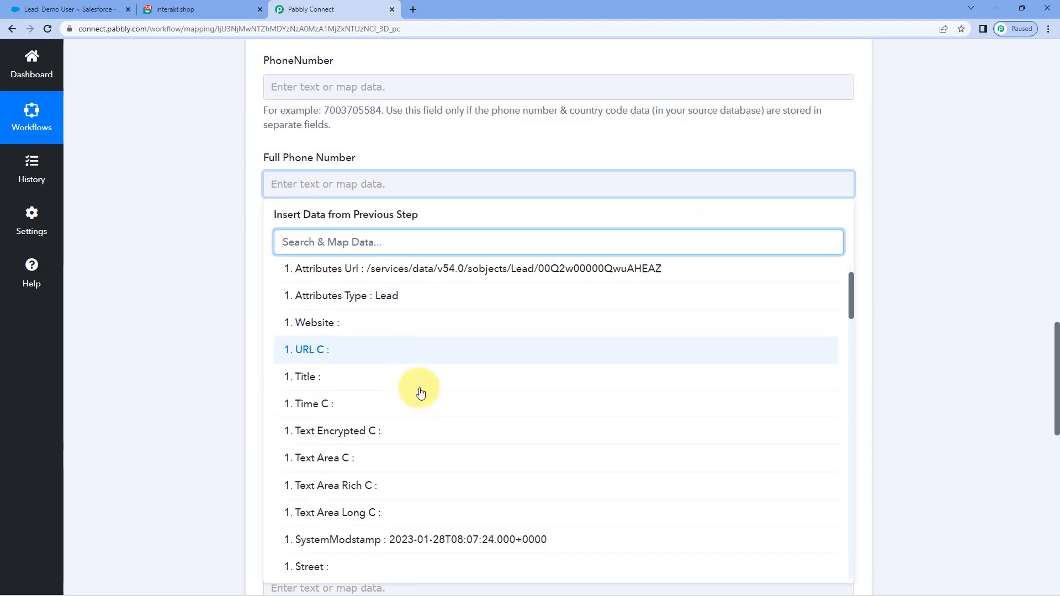
scroll(429, 388, "down", 8)
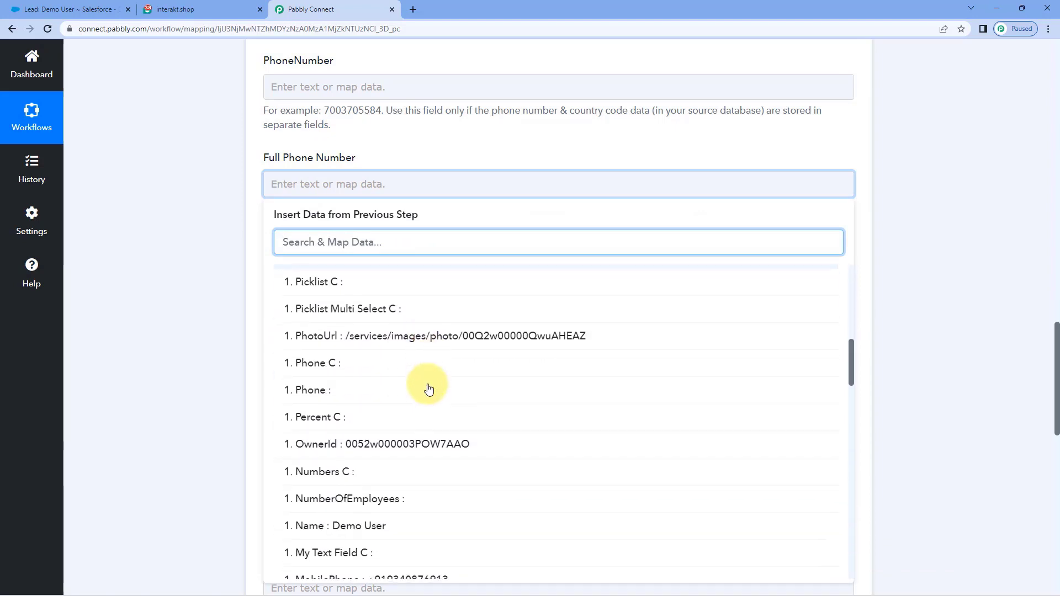
left_click(420, 417)
left_click(211, 313)
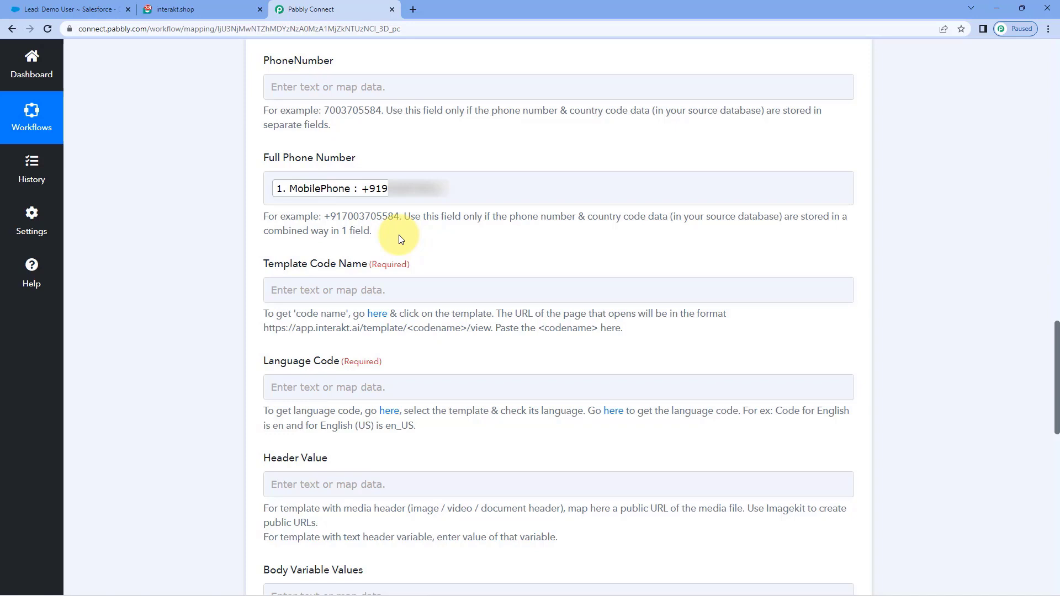
scroll(227, 246, "down", 1)
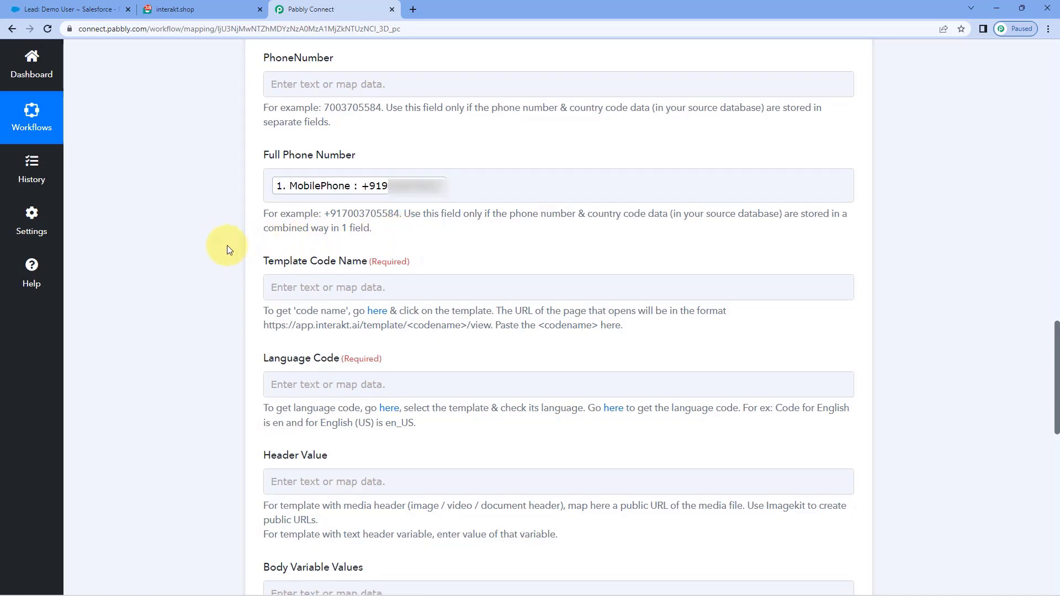
scroll(227, 251, "down", 3)
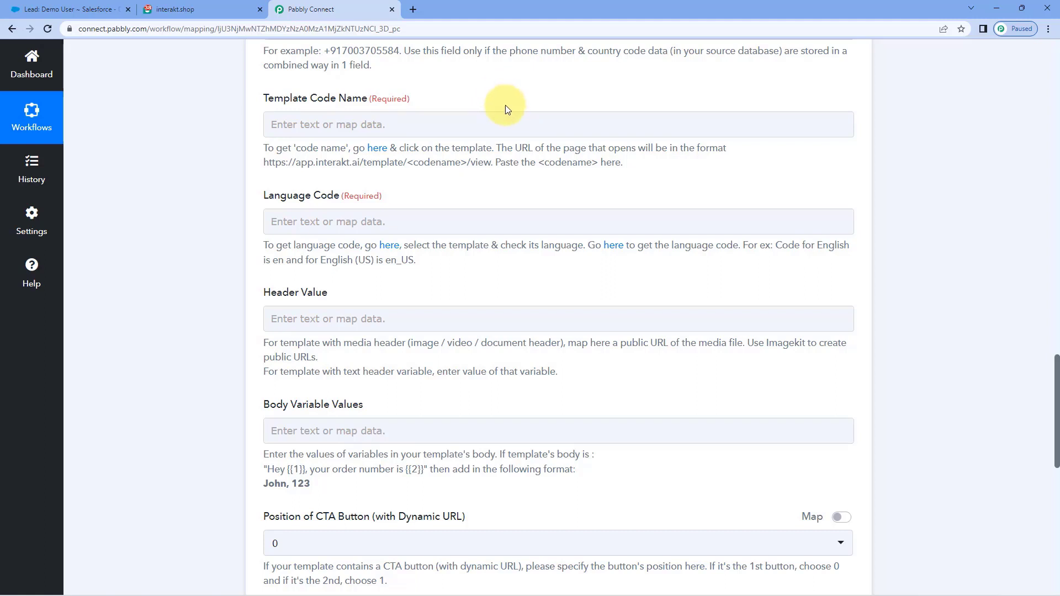
Step: Open the new_lead WhatsApp template from Interakt's Templates list
left_click(214, 8)
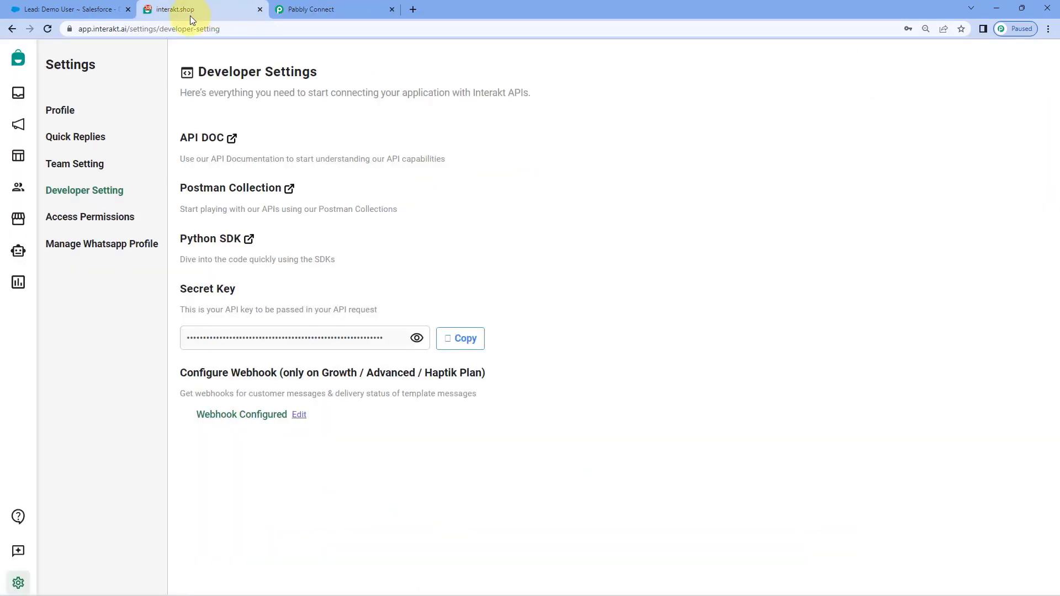
left_click(18, 156)
scroll(61, 273, "down", 2)
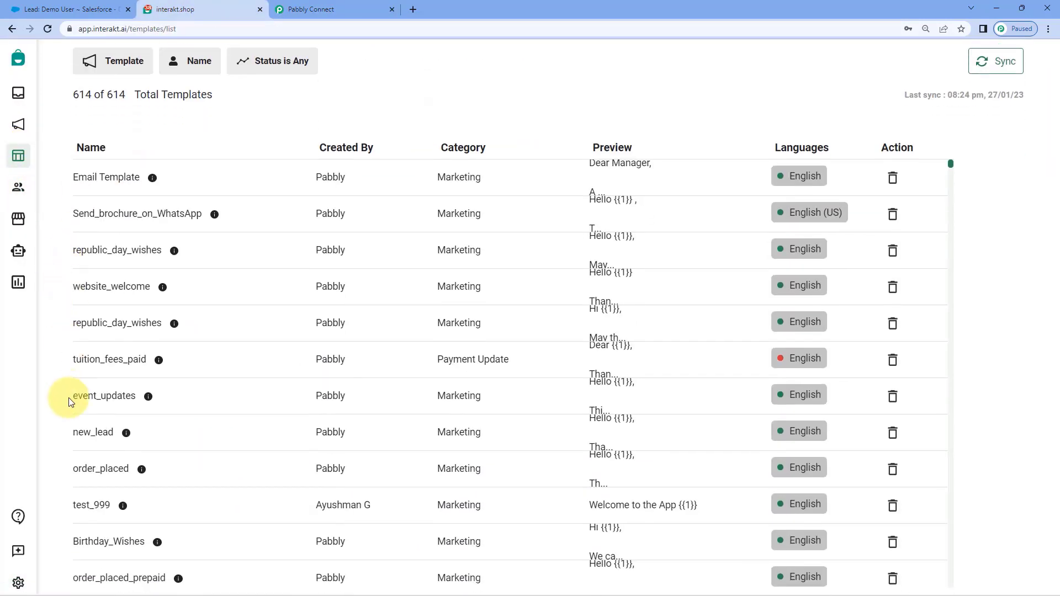
left_click(176, 439)
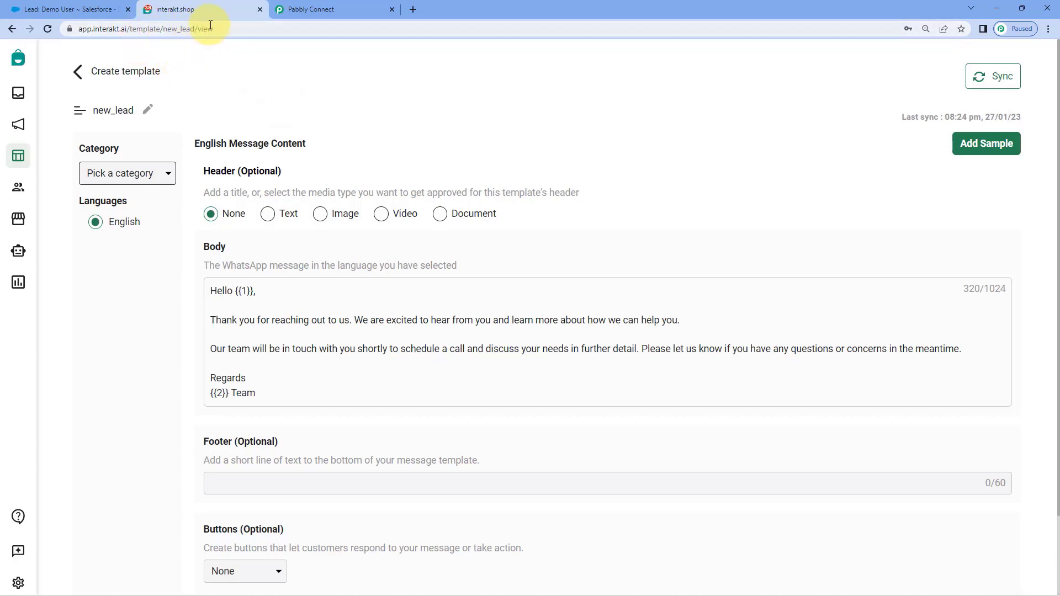
Step: Copy the template code name new_lead from the page address and return to Pabbly Connect
left_click(176, 29)
double_click(195, 28)
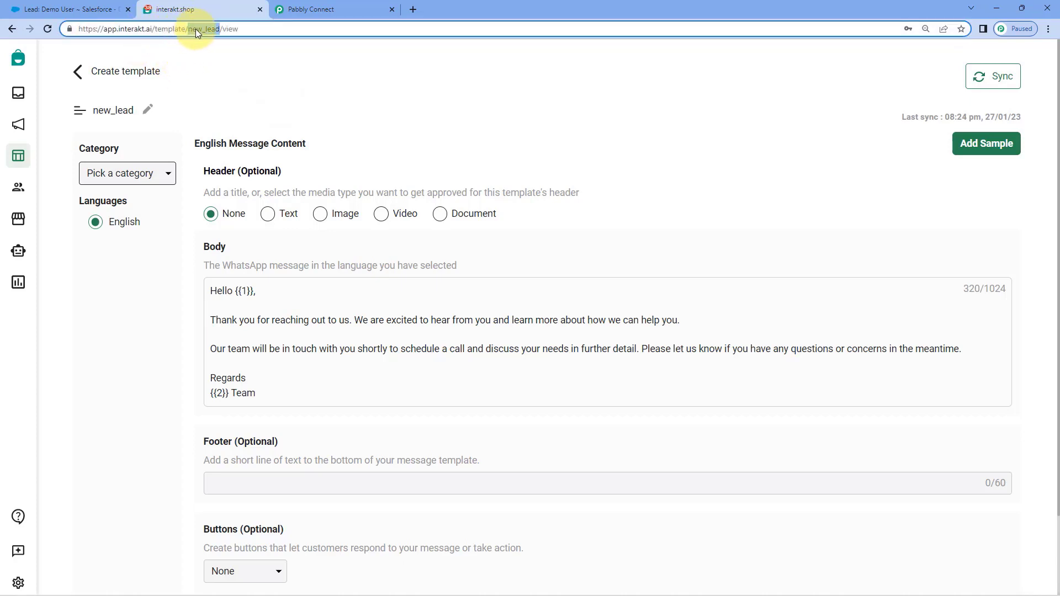
right_click(195, 29)
left_click(218, 95)
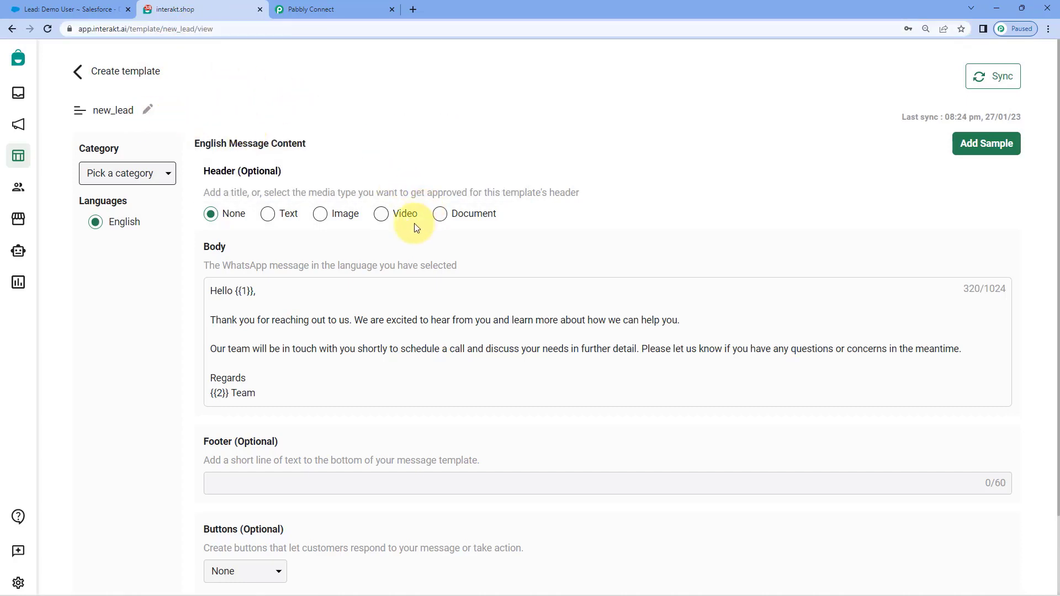
left_click(337, 7)
Step: Paste new_lead into the Interakt action's Template Code Name field
right_click(347, 130)
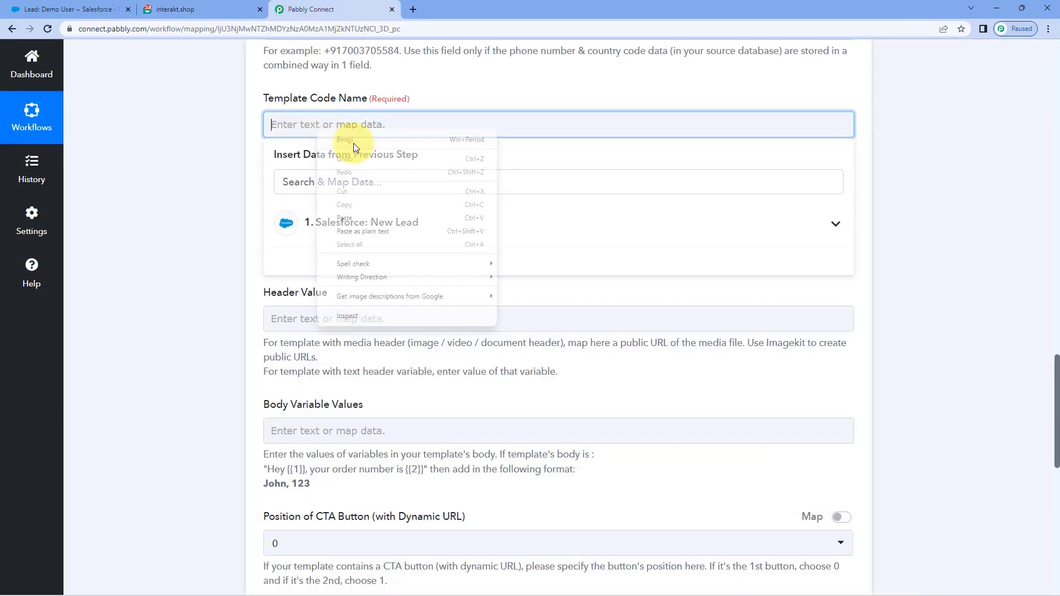
left_click(355, 214)
left_click(242, 142)
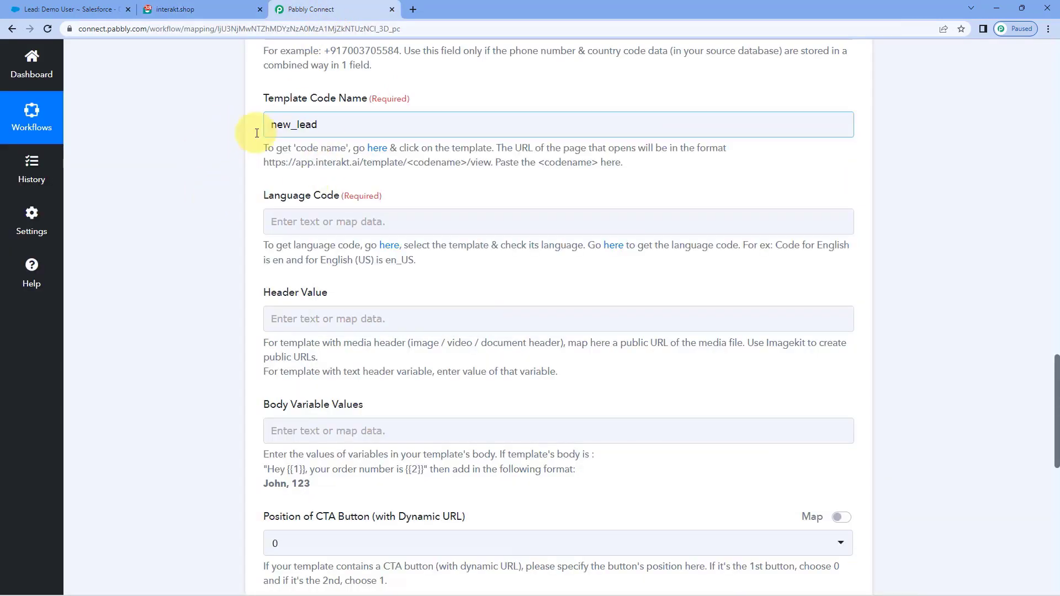
Step: Check the template's language in Interakt and set Language Code to en
left_click(381, 220)
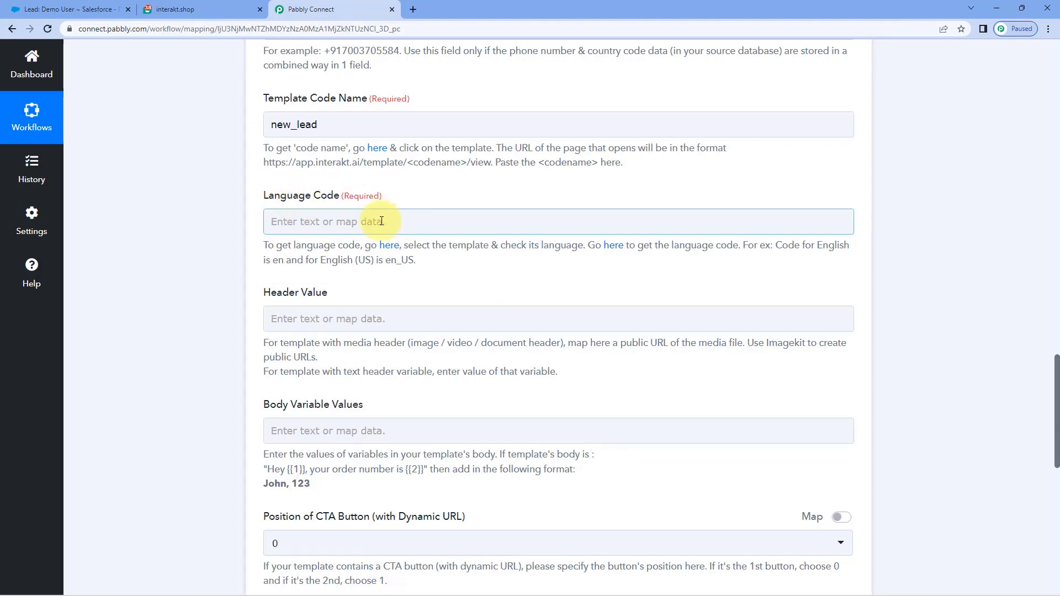
left_click(215, 6)
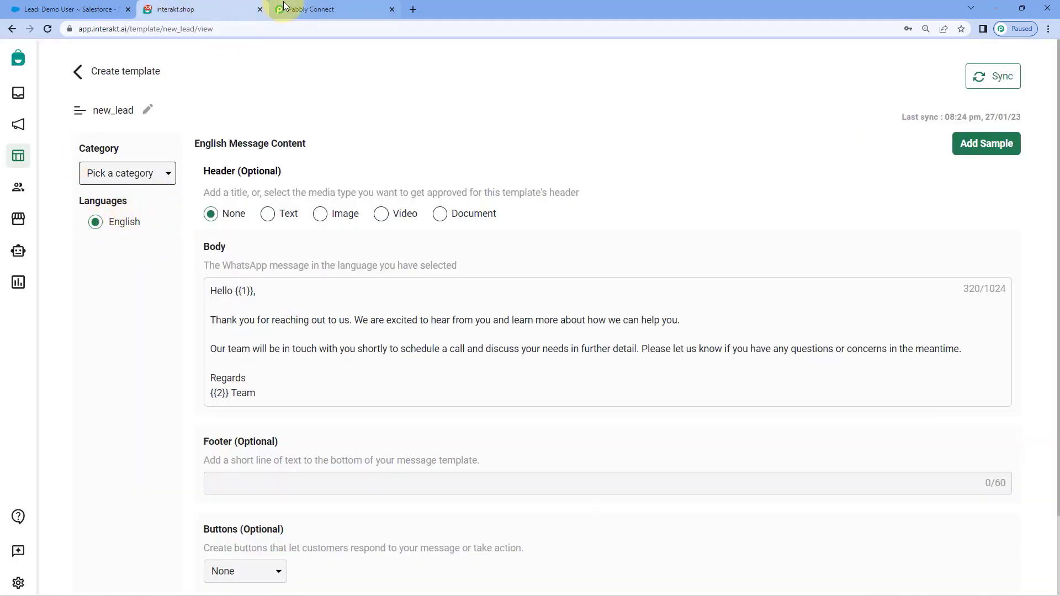
left_click(326, 9)
left_click(287, 221)
type("e")
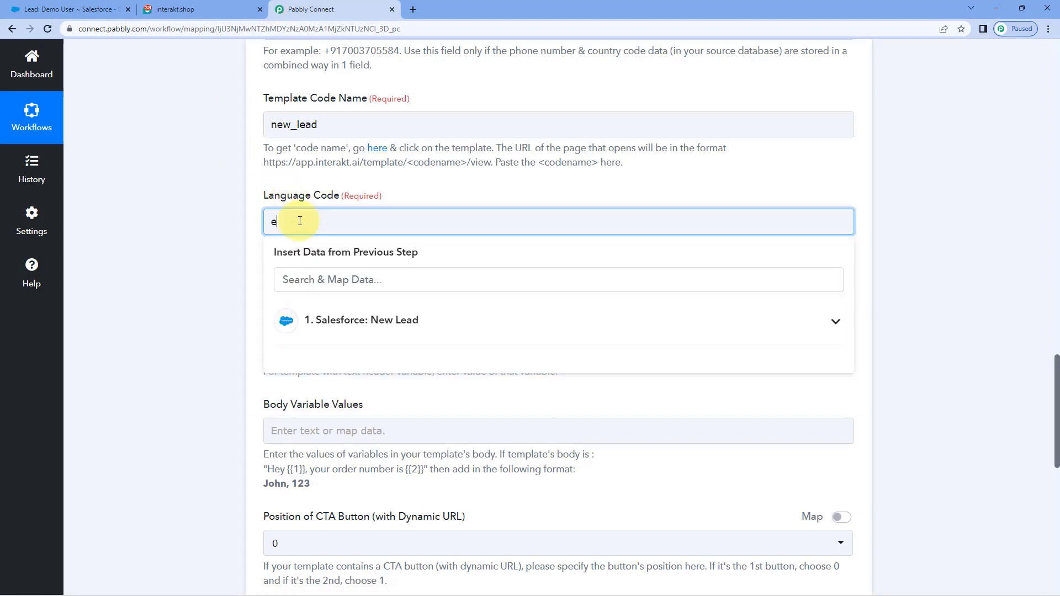
type("n")
left_click(320, 183)
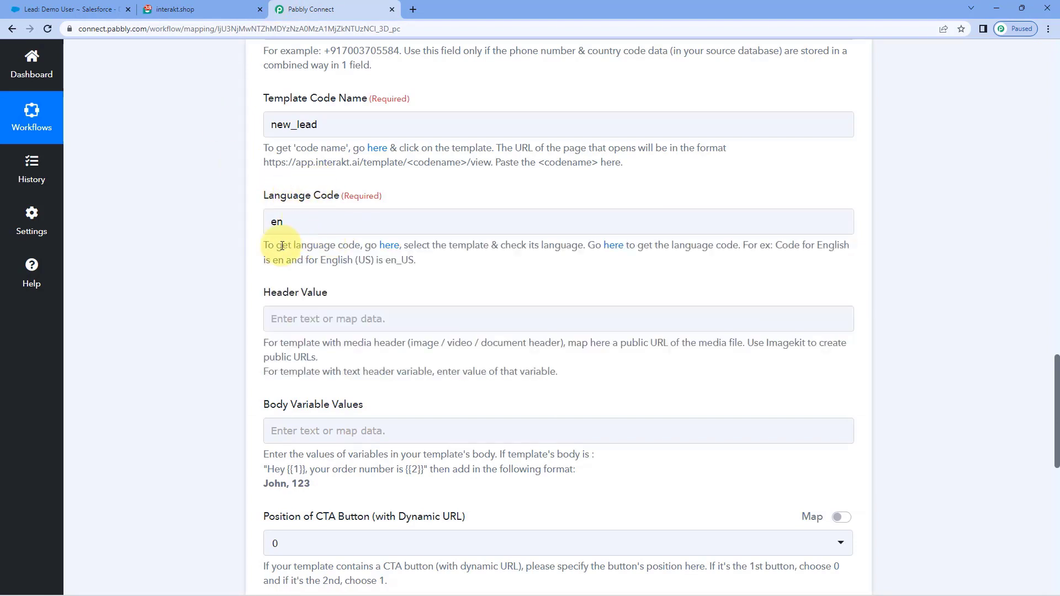
left_click(291, 221)
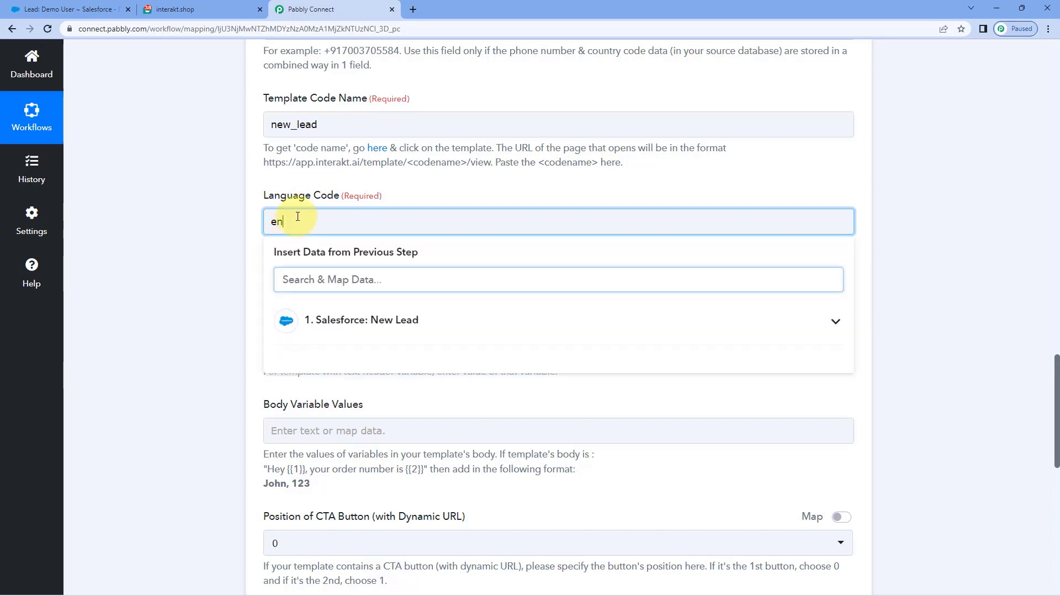
left_click(318, 201)
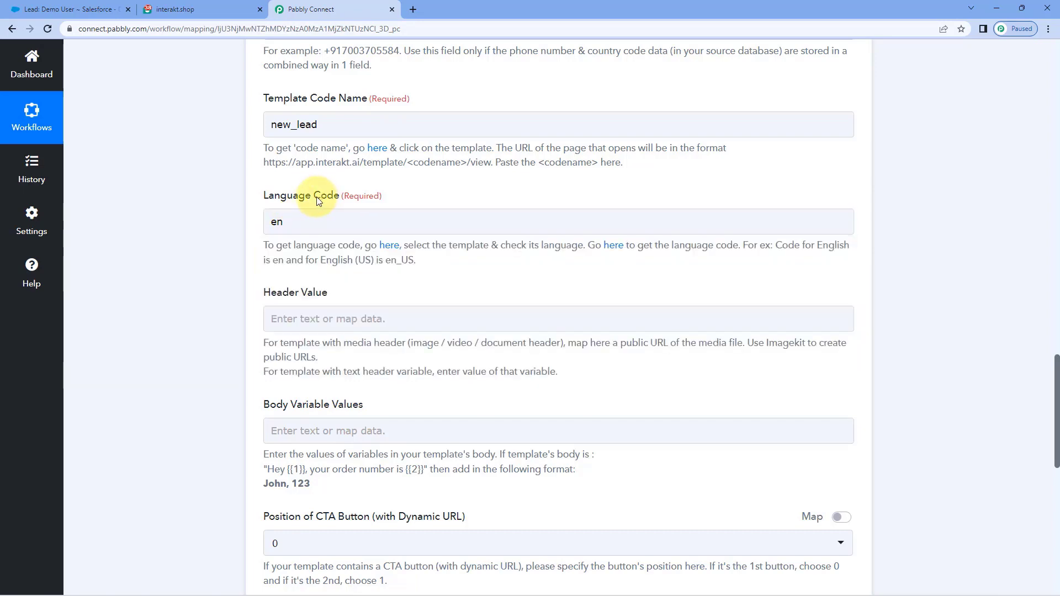
Step: Compare the new_lead template in Interakt against the Pabbly mapping form
left_click(229, 7)
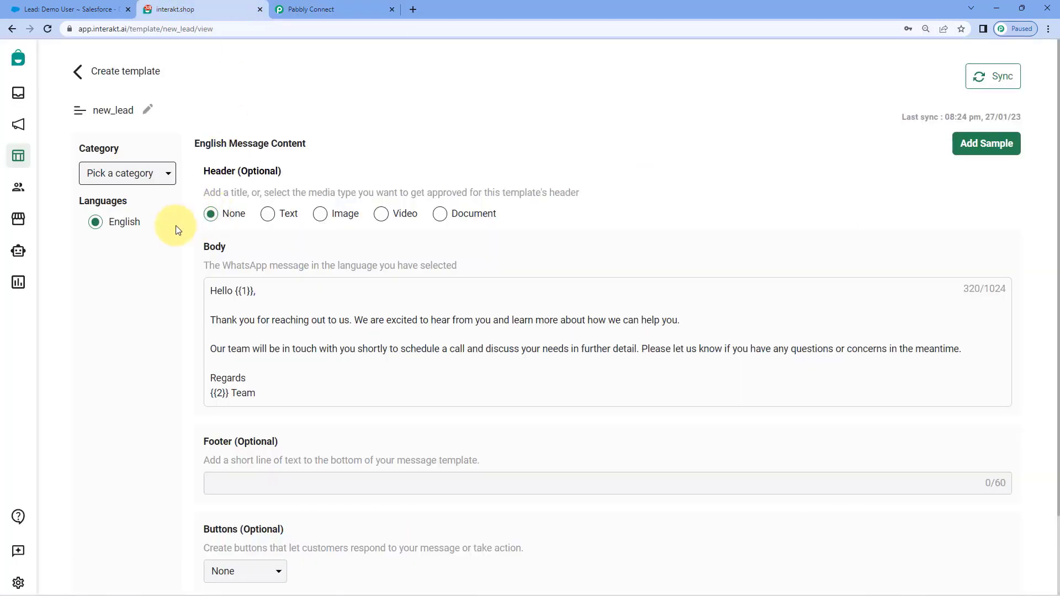
left_click(342, 8)
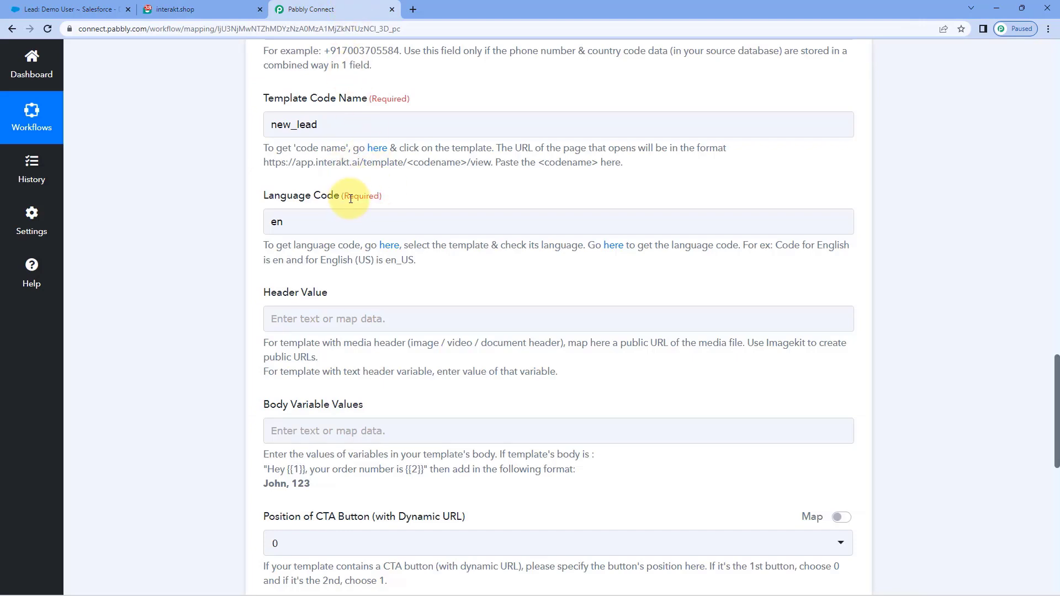
left_click(221, 9)
left_click(331, 9)
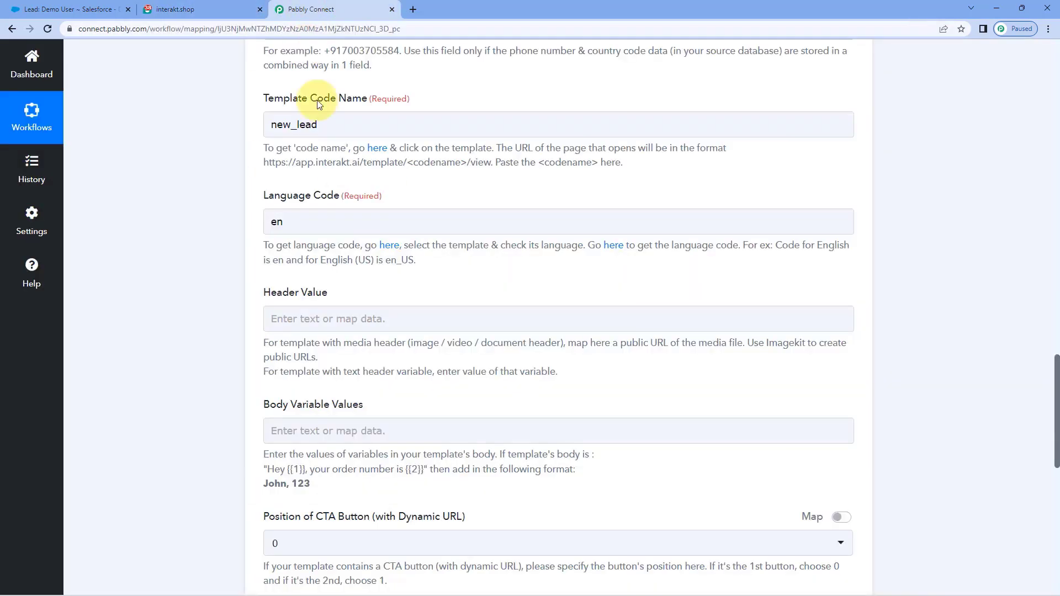
scroll(337, 215, "down", 1)
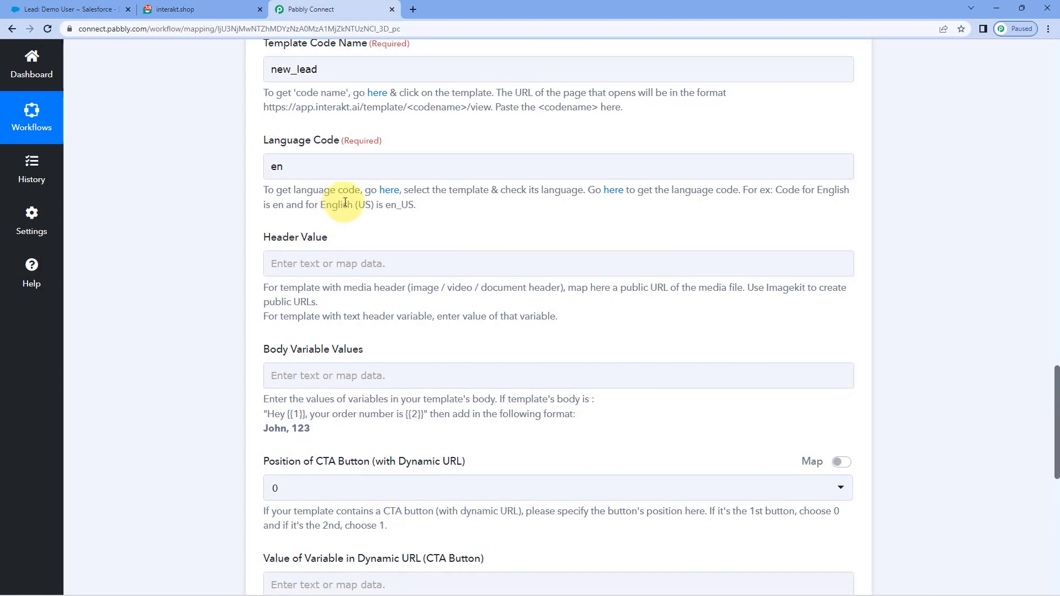
left_click(220, 5)
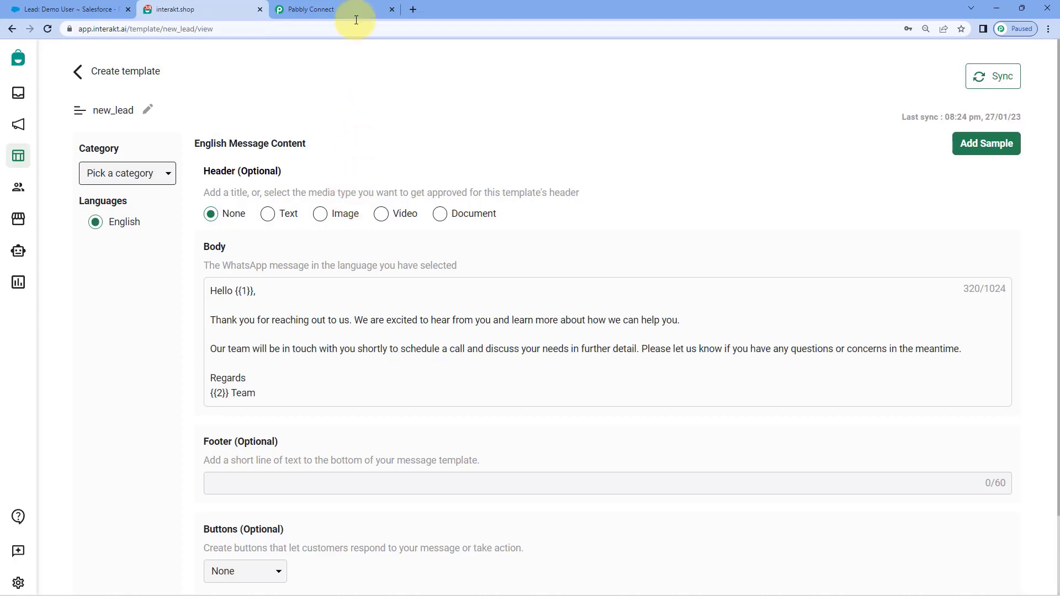
left_click(347, 6)
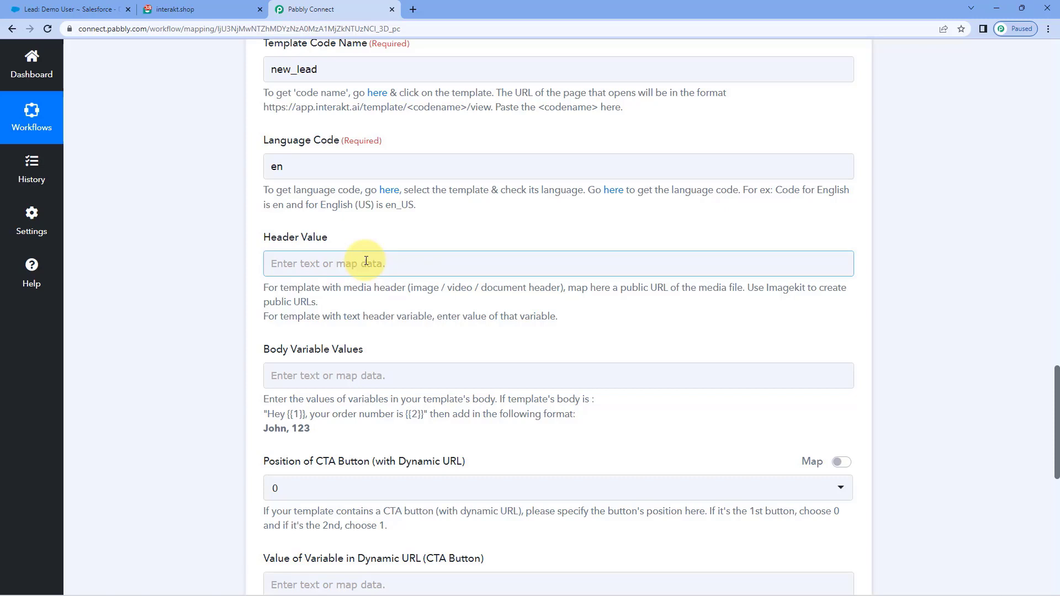
left_click(230, 8)
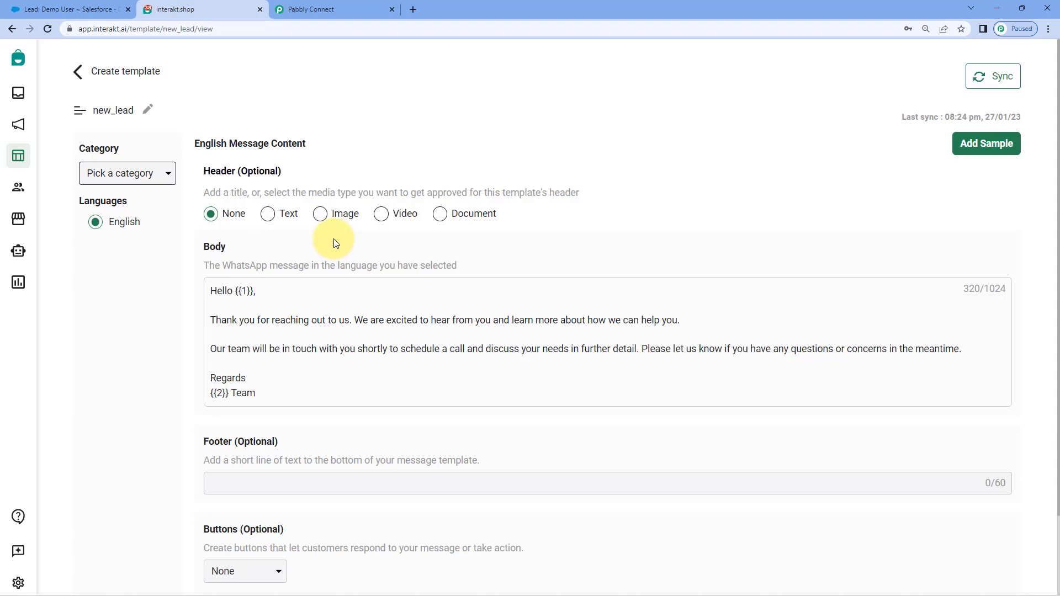
left_click(355, 5)
left_click(297, 266)
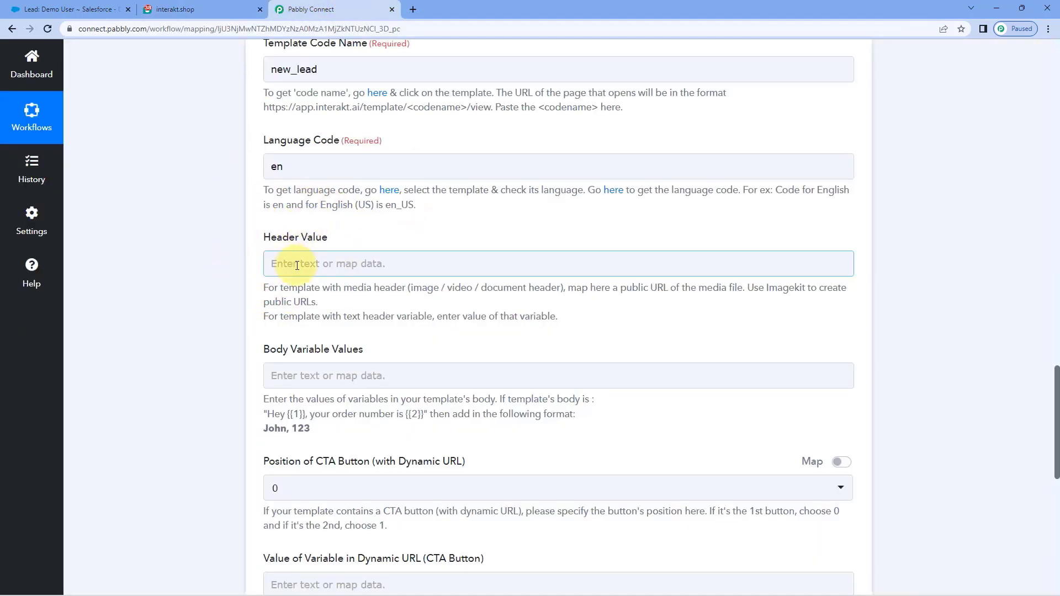
left_click(228, 2)
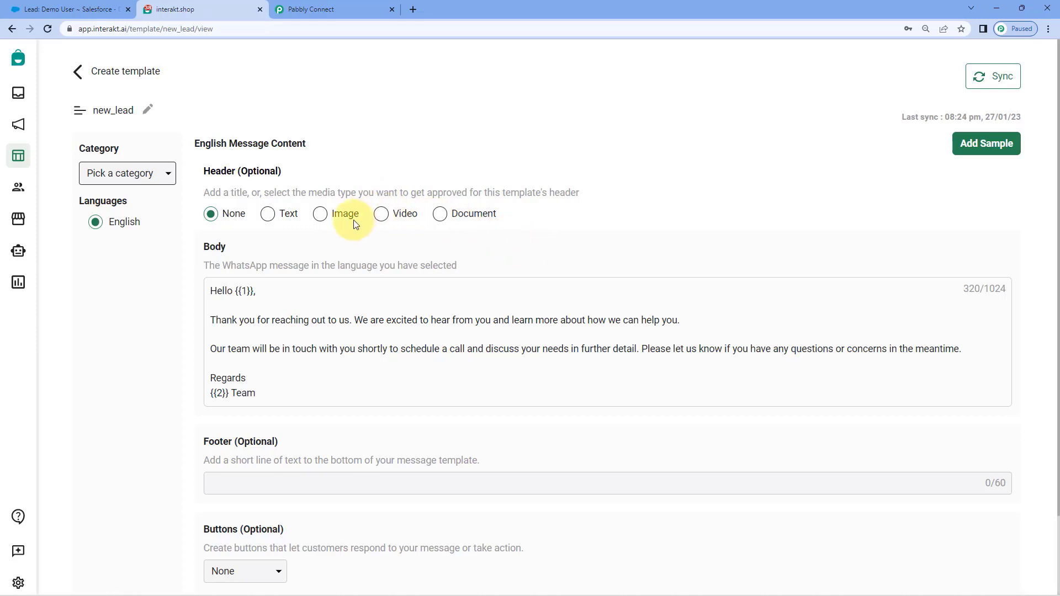
left_click(314, 10)
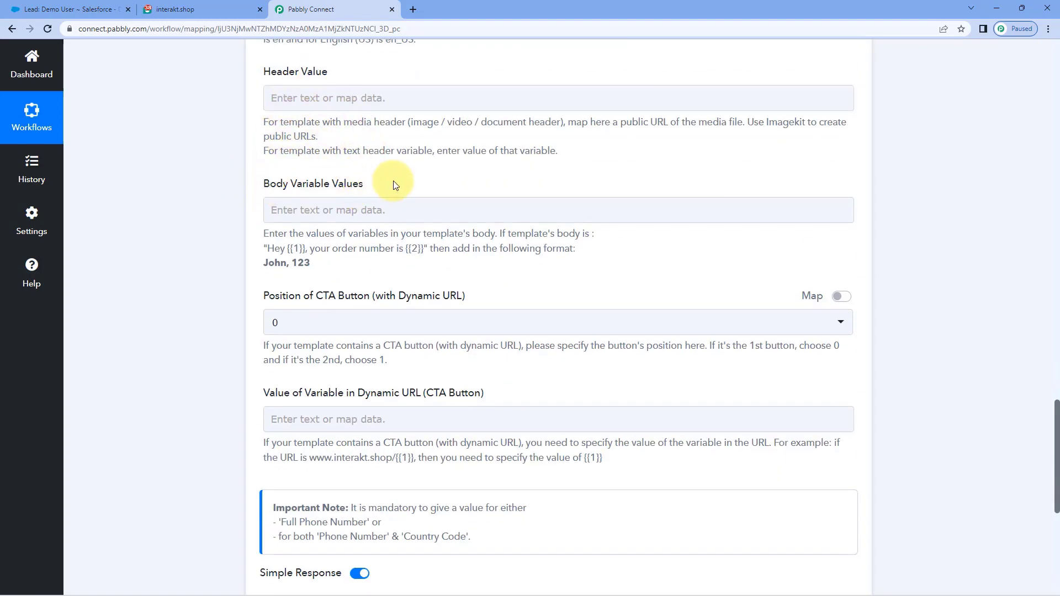
left_click(216, 10)
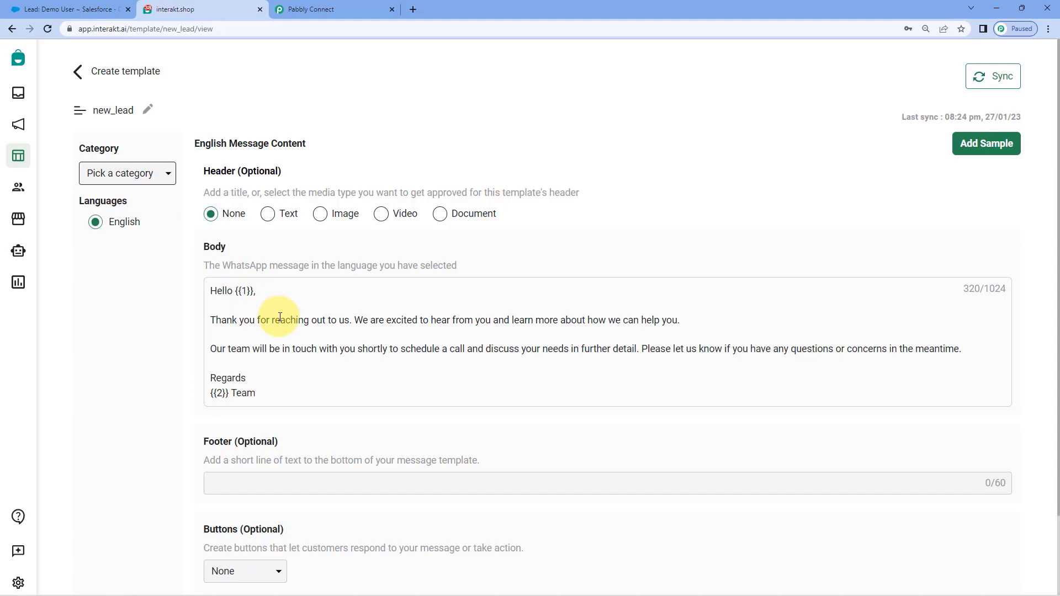
left_click_drag(247, 291, 240, 291)
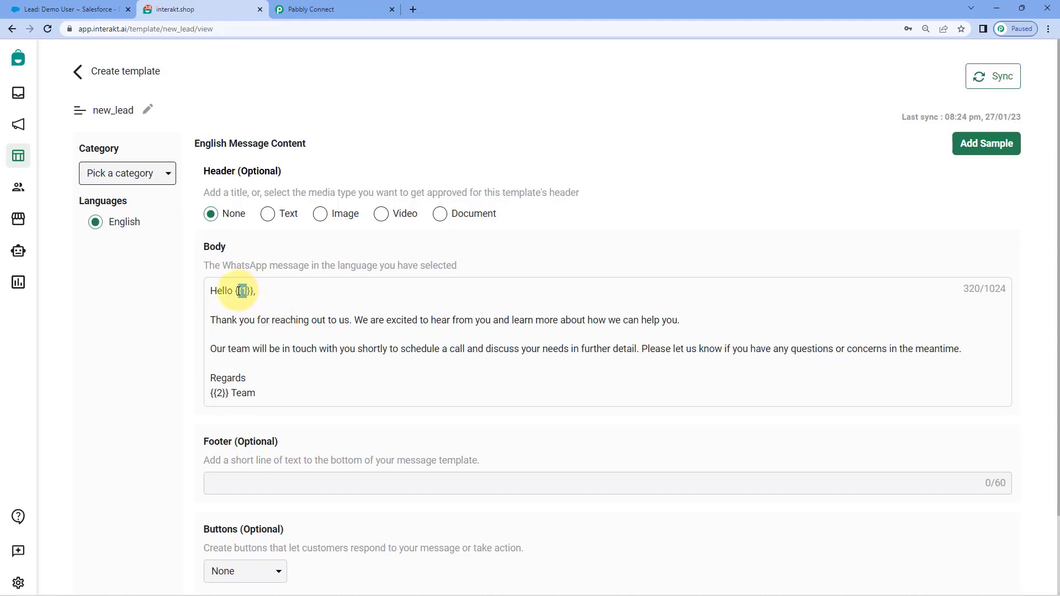
double_click(219, 393)
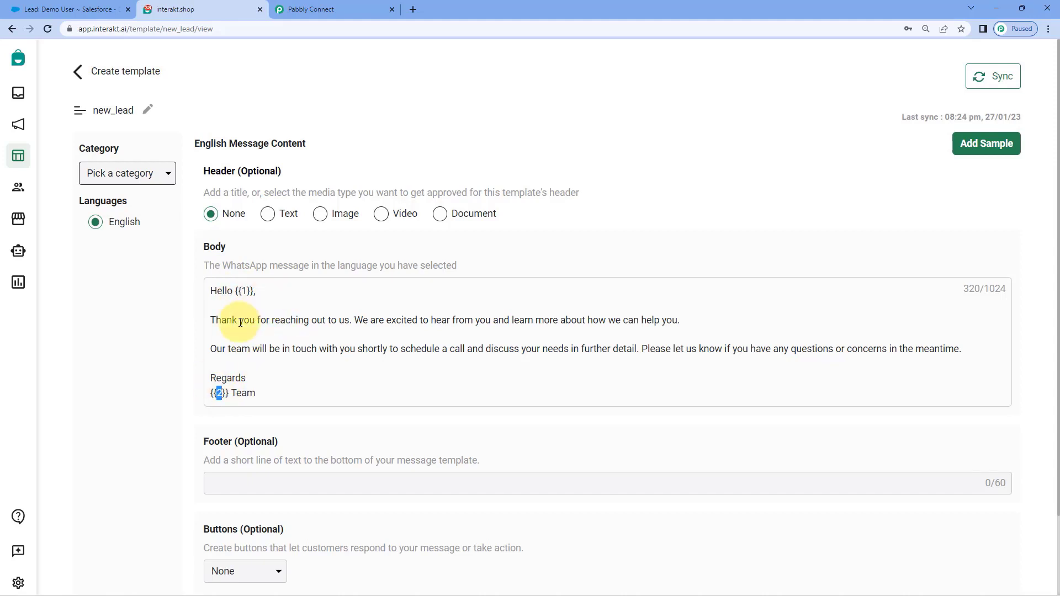
left_click(266, 296)
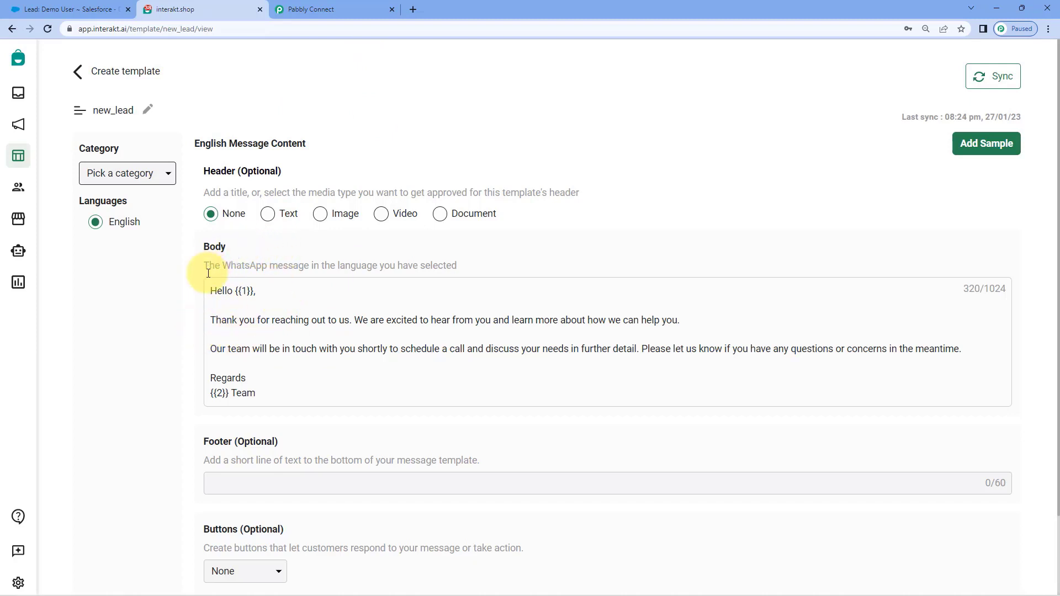
left_click(331, 9)
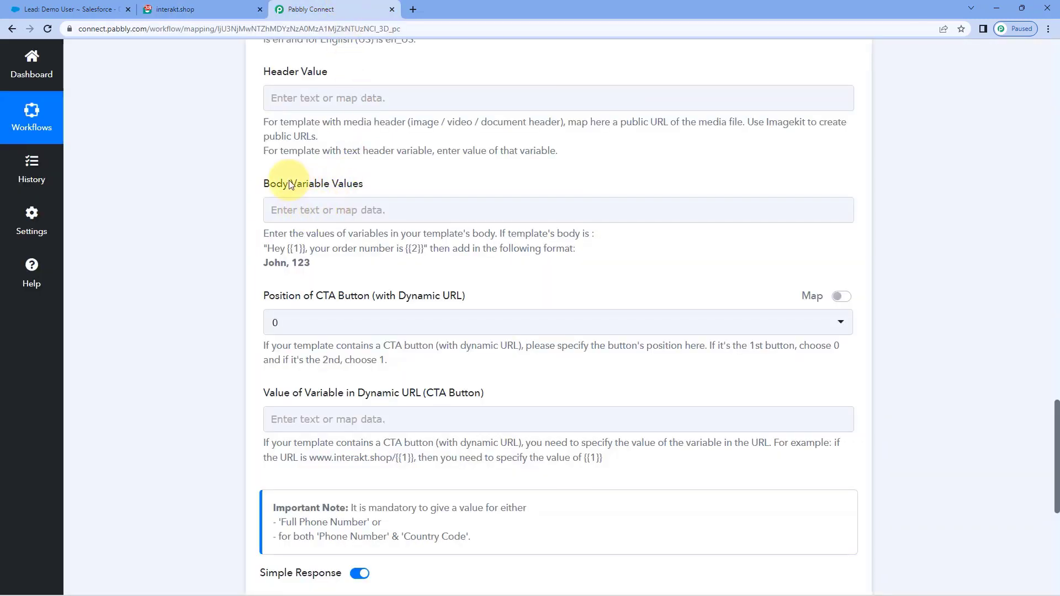
left_click(193, 8)
double_click(244, 291)
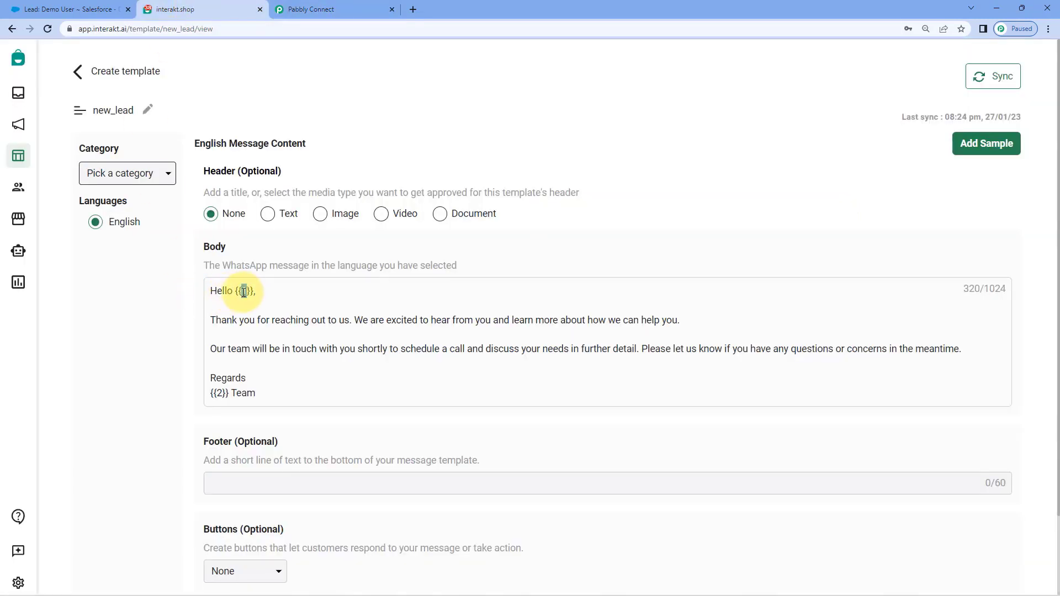
left_click(322, 15)
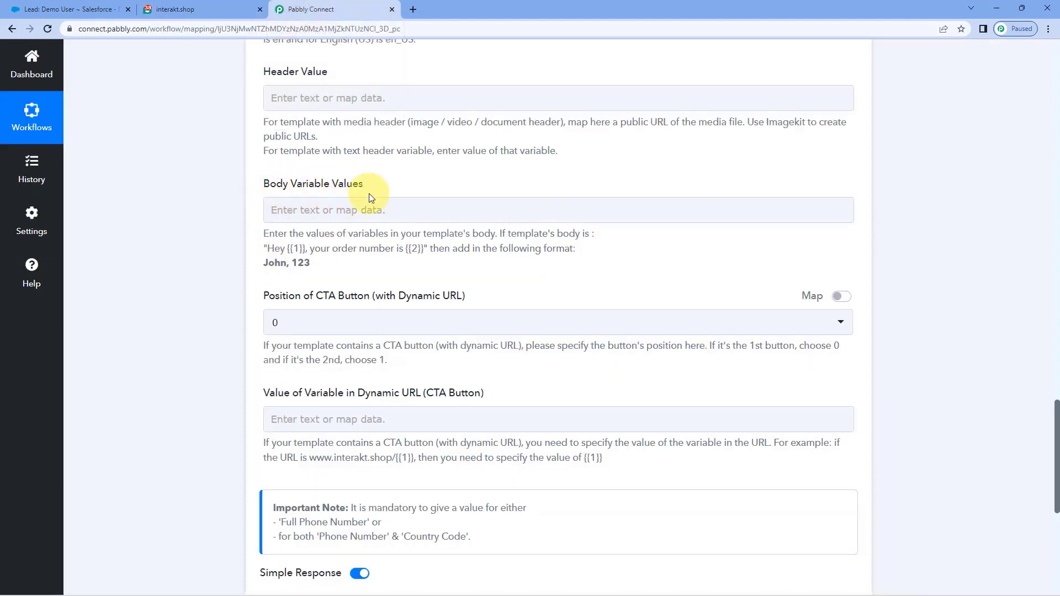
Step: Map the Salesforce lead's FirstName (Demo) into Body Variable Values as template variable {{1}}
left_click(284, 212)
left_click(284, 212)
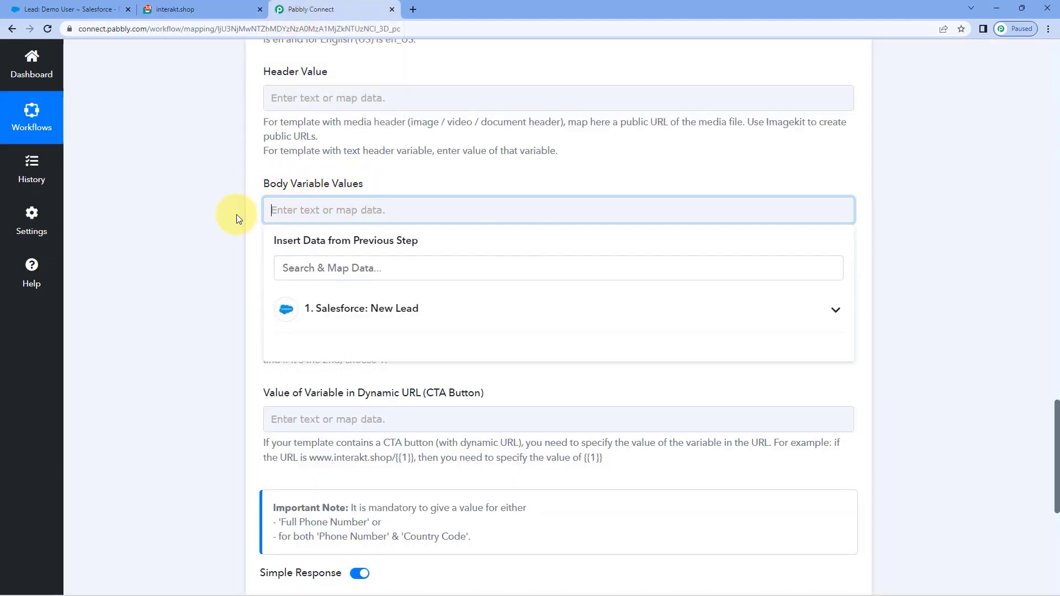
scroll(236, 217, "down", 1)
left_click(376, 255)
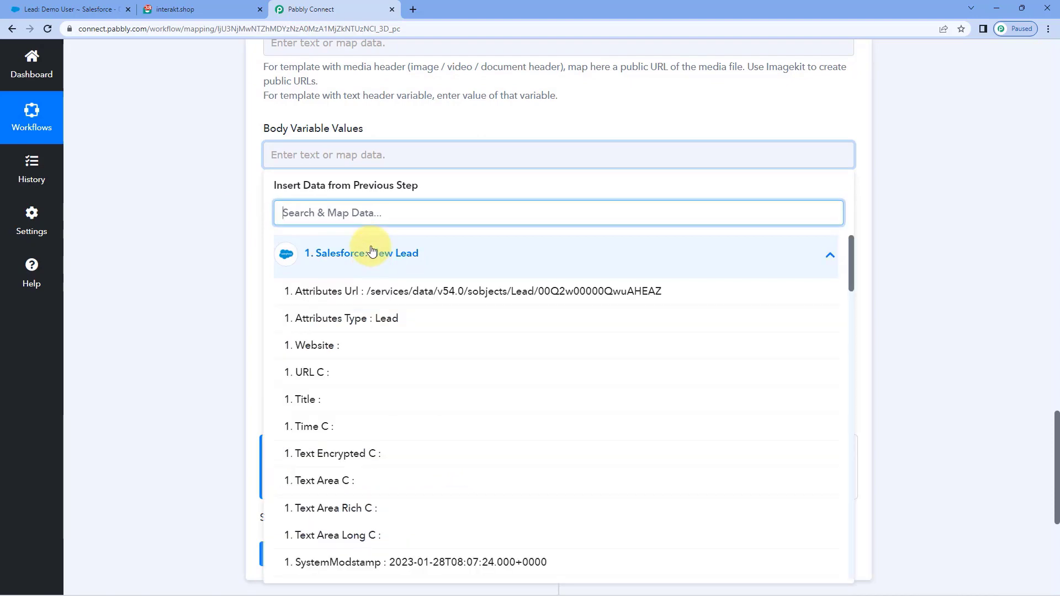
scroll(420, 300, "down", 5)
scroll(419, 300, "down", 20)
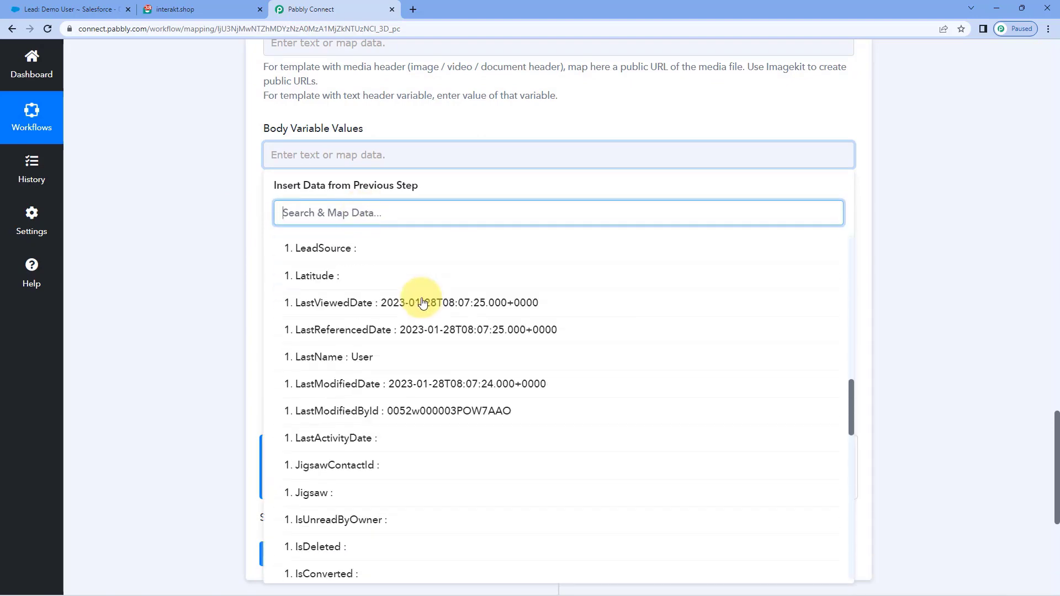
scroll(421, 300, "down", 4)
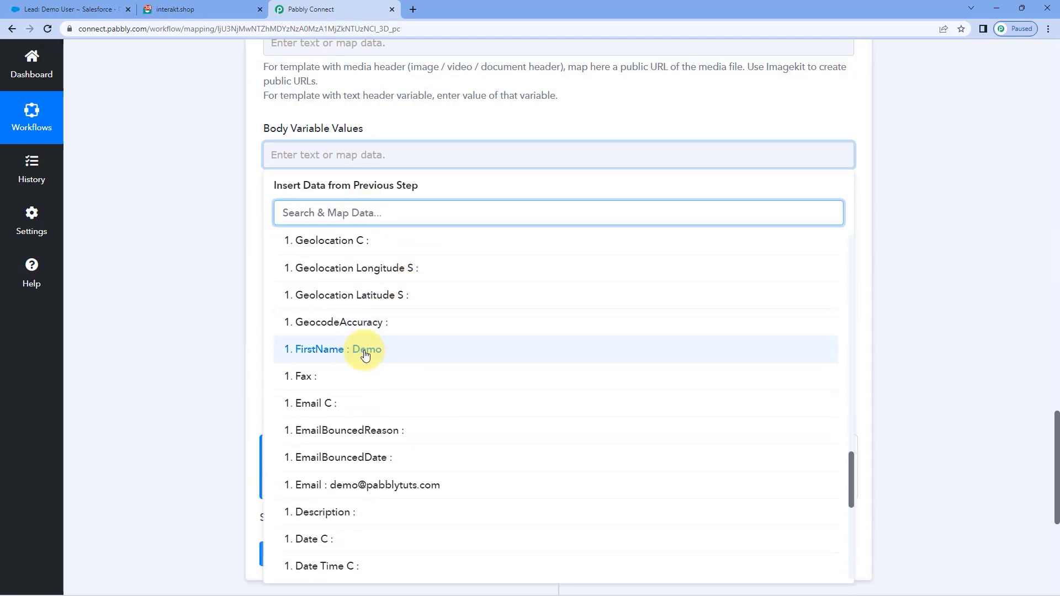
left_click(331, 354)
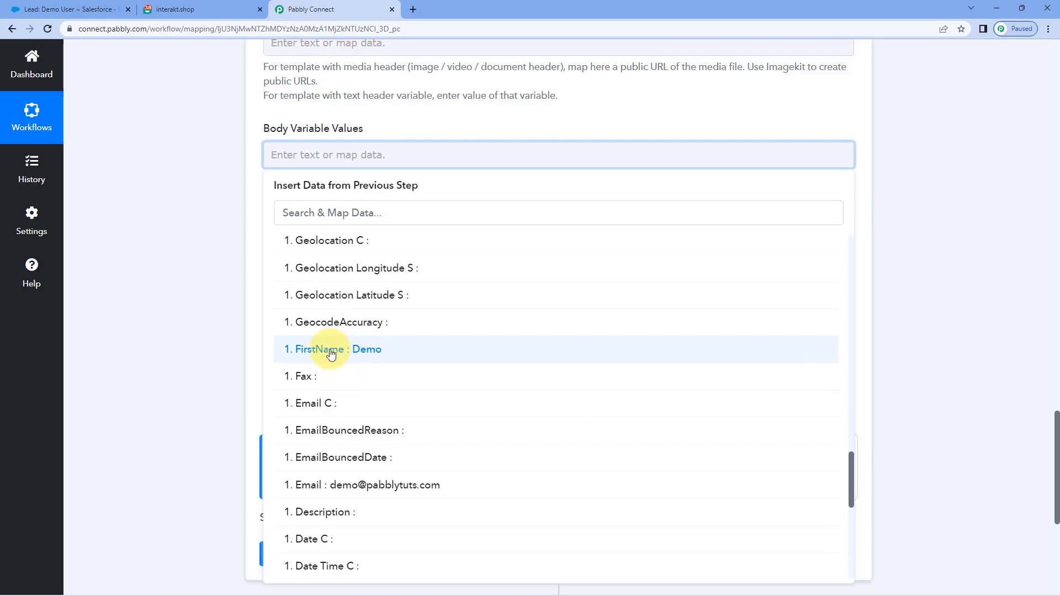
left_click(329, 349)
left_click(244, 254)
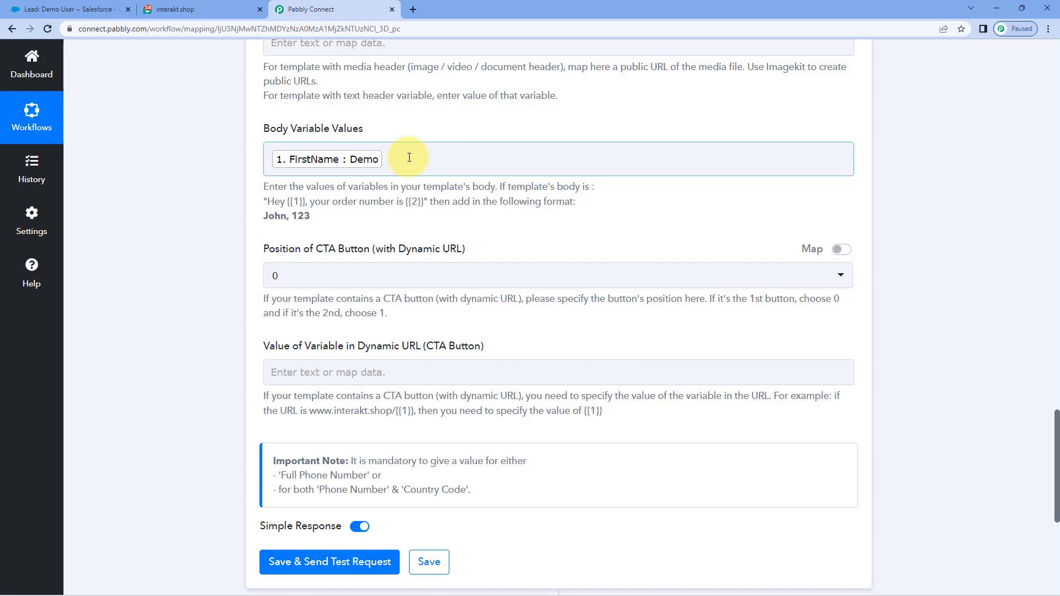
left_click(381, 136)
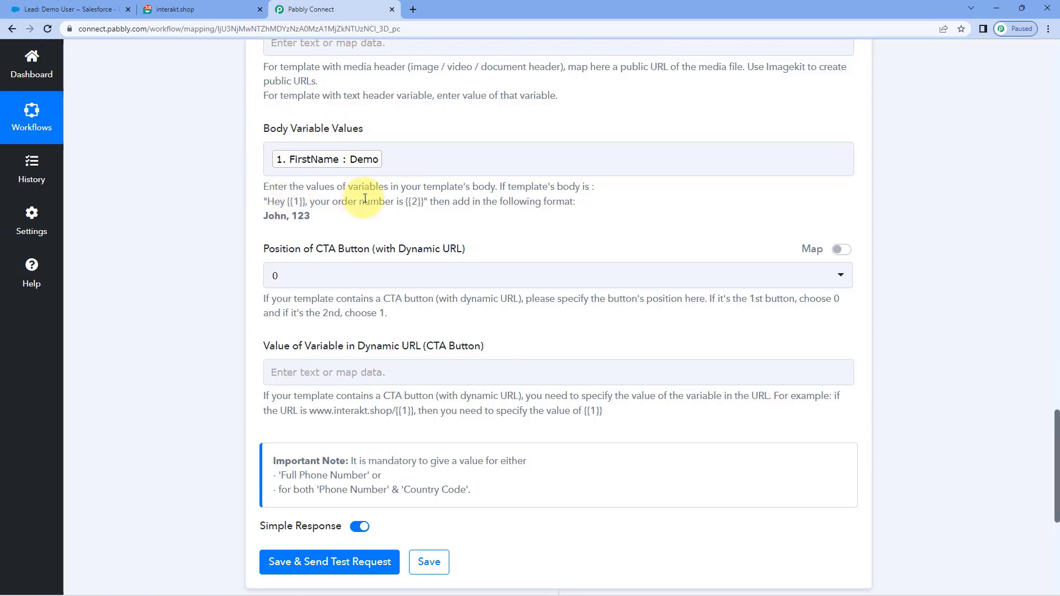
left_click(203, 9)
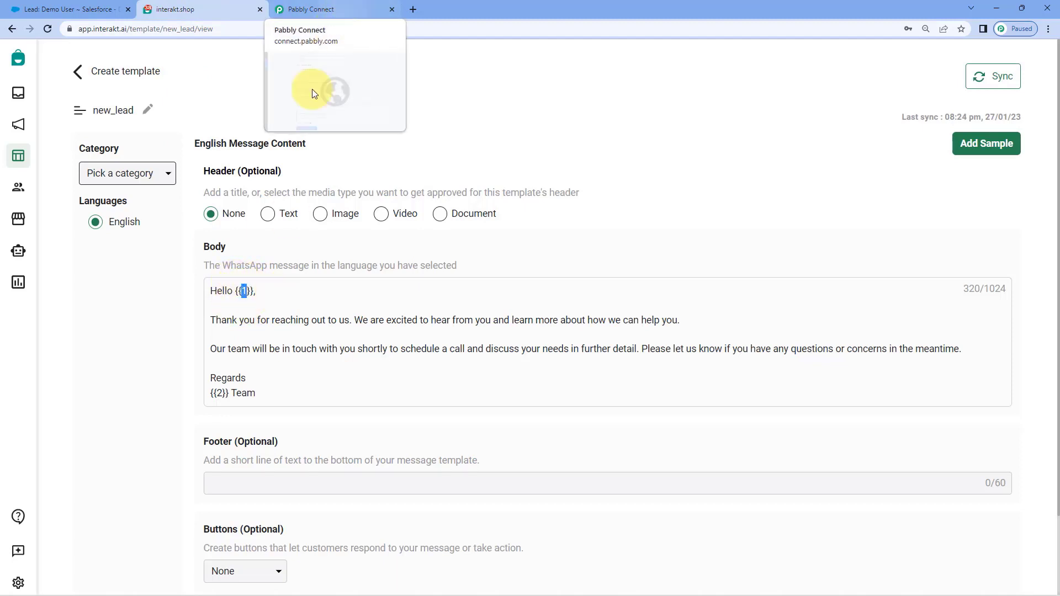
Step: Append ',Pabbly' after the FirstName chip in Body Variable Values to fill {{2}}
double_click(219, 393)
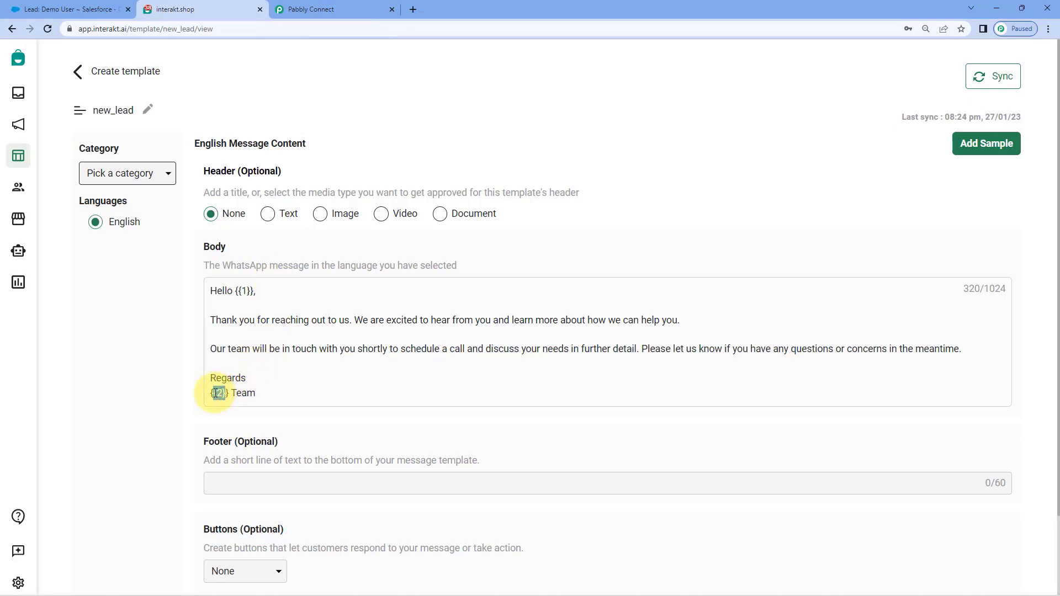
left_click(360, 7)
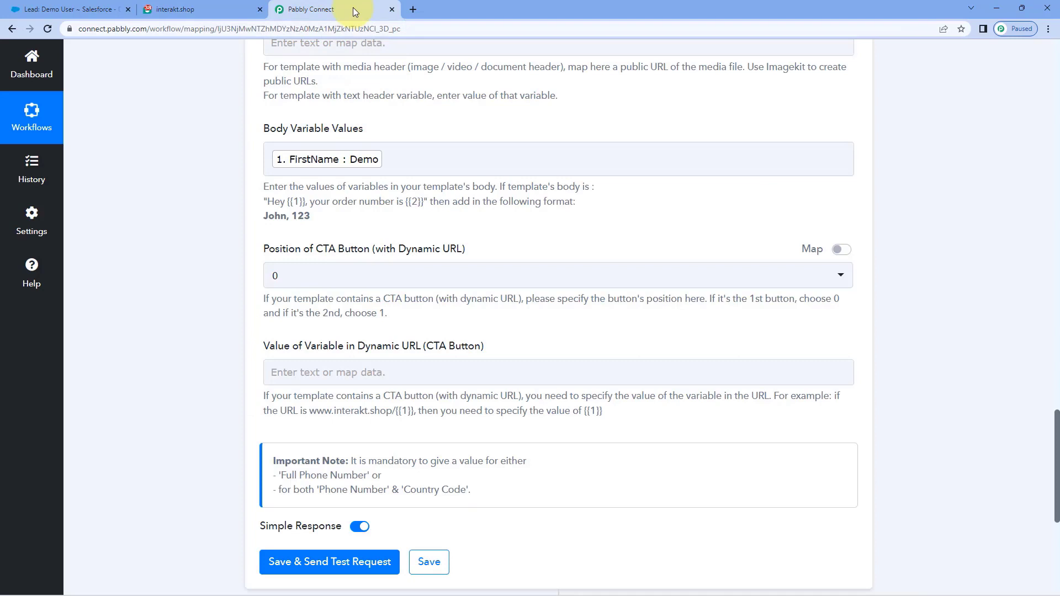
left_click(393, 165)
type(",Pabblt")
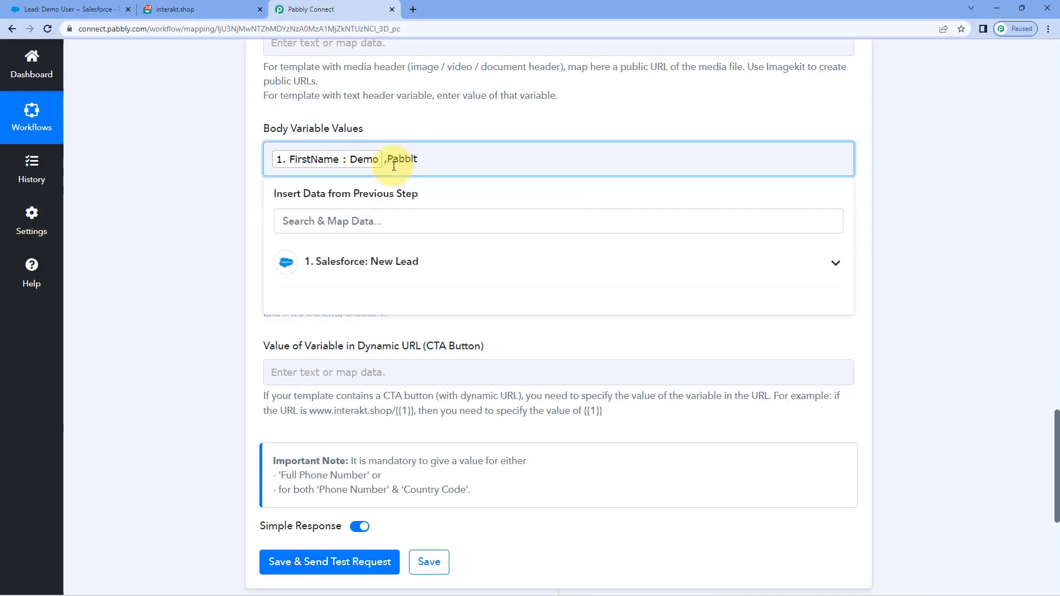
key("BackSpace")
type("y")
left_click(369, 134)
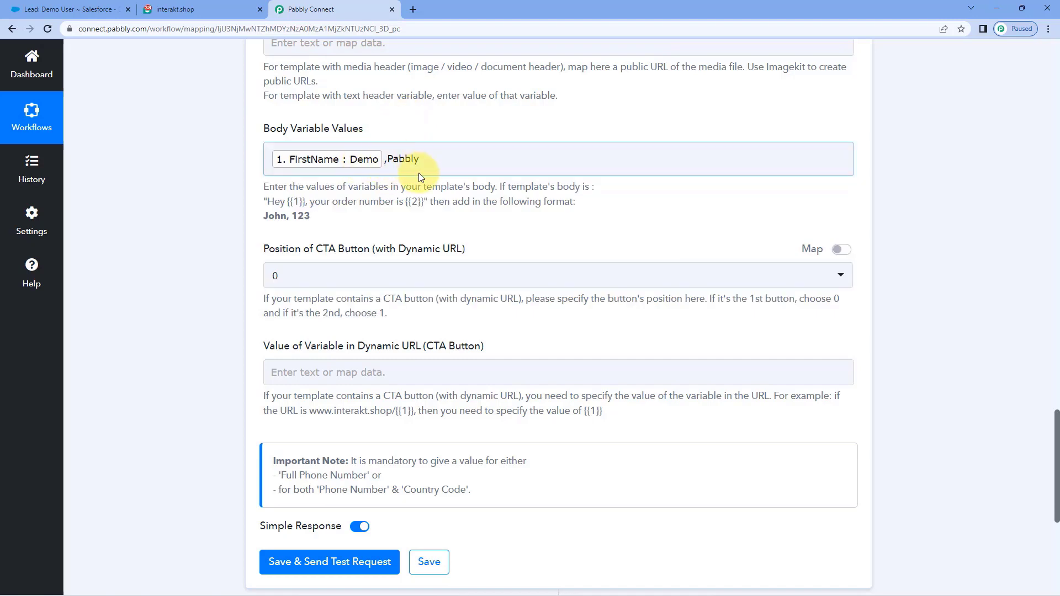
left_click(197, 7)
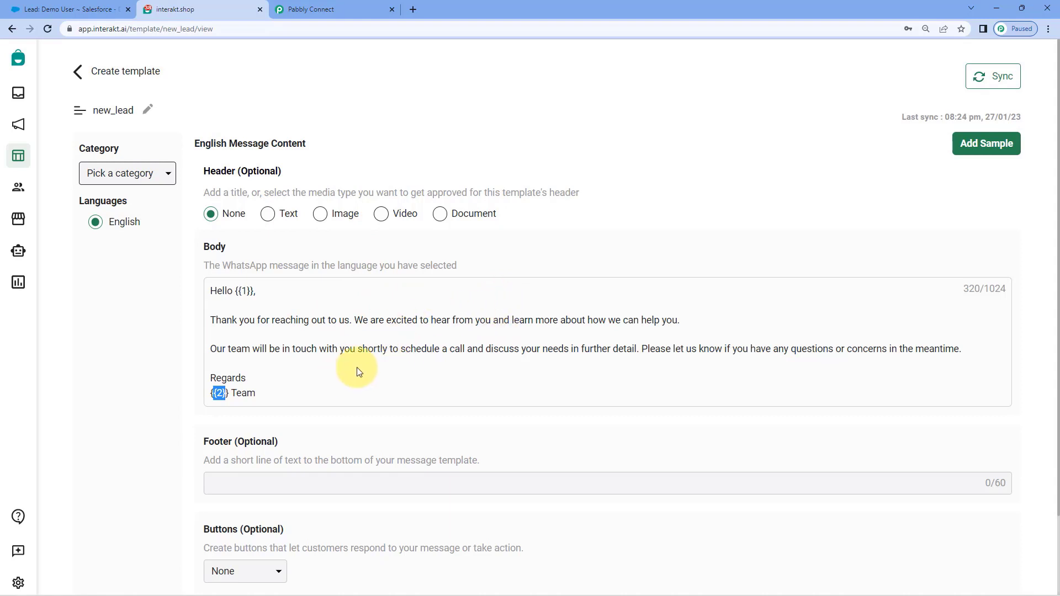
left_click(331, 6)
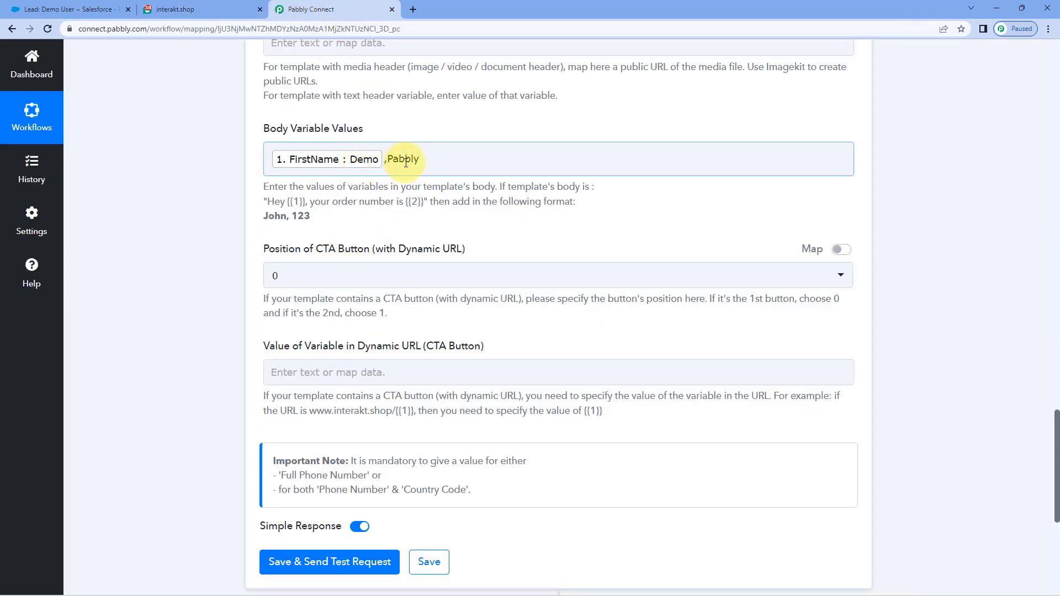
left_click(499, 162)
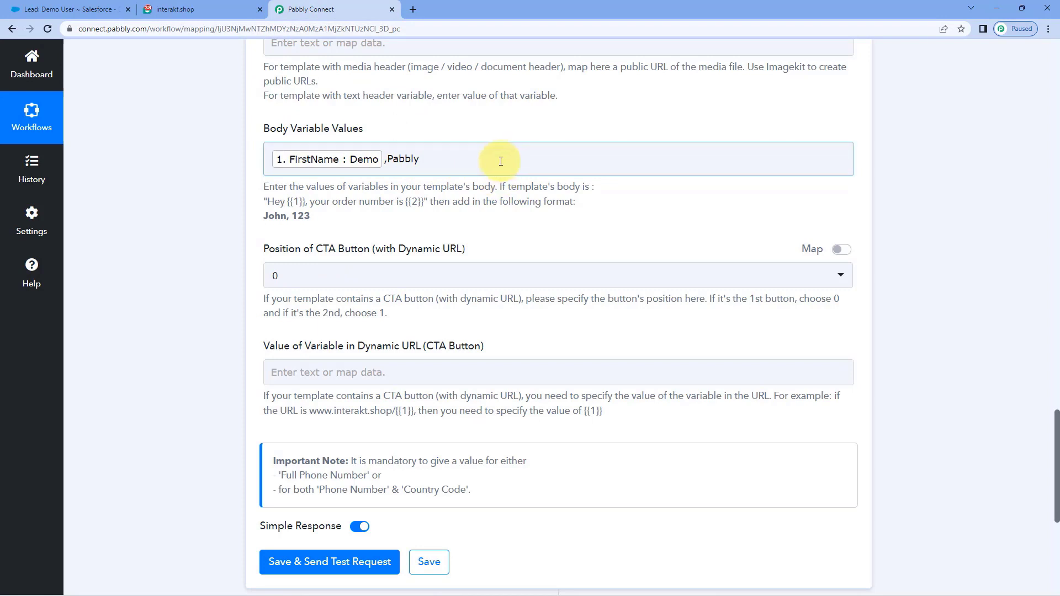
left_click(244, 8)
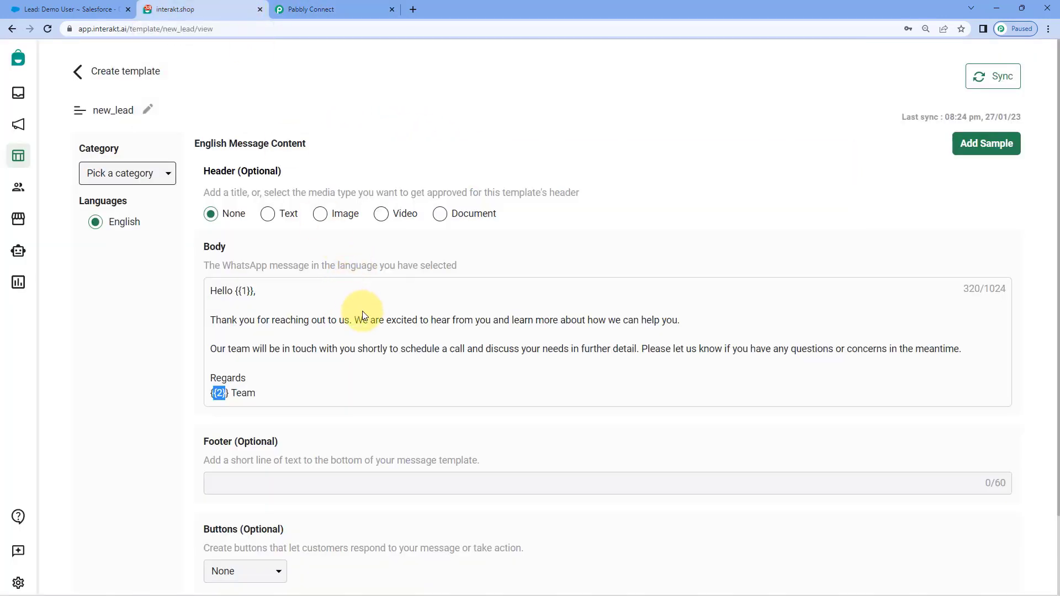
left_click(303, 7)
scroll(326, 168, "down", 1)
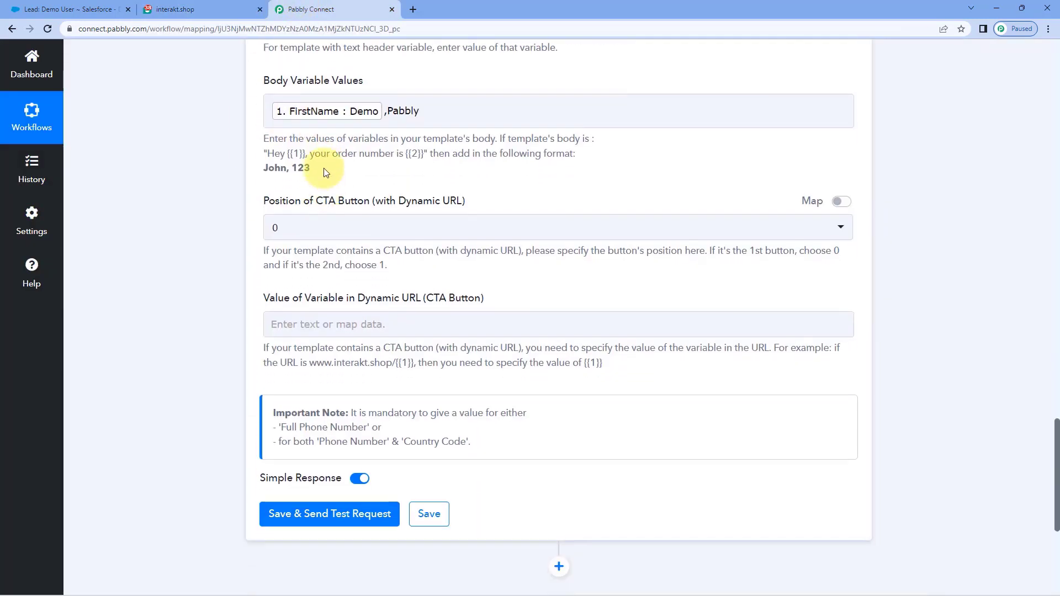
scroll(348, 150, "down", 1)
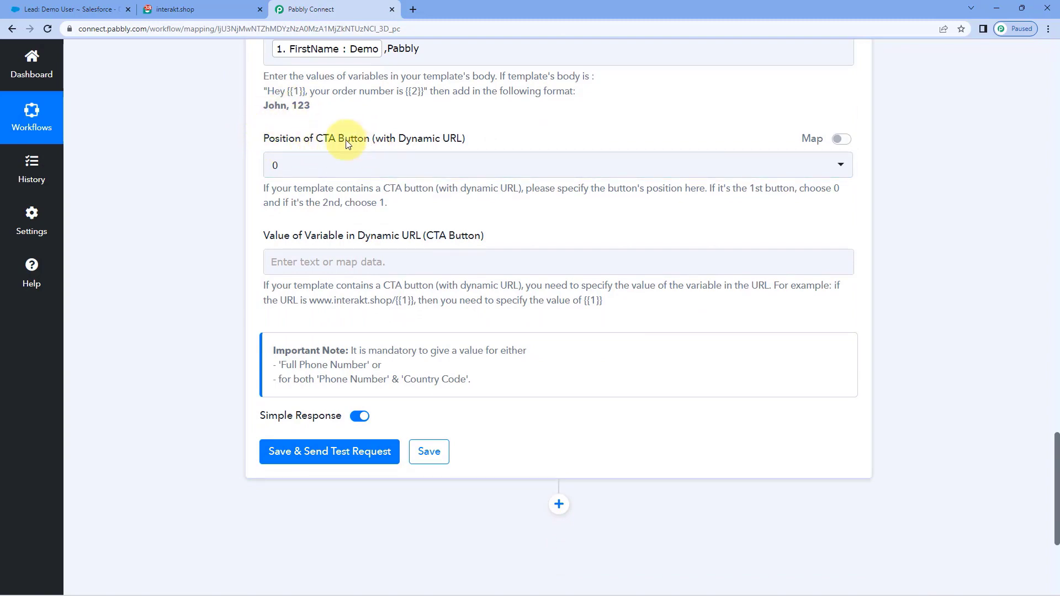
left_click(207, 5)
scroll(249, 359, "down", 1)
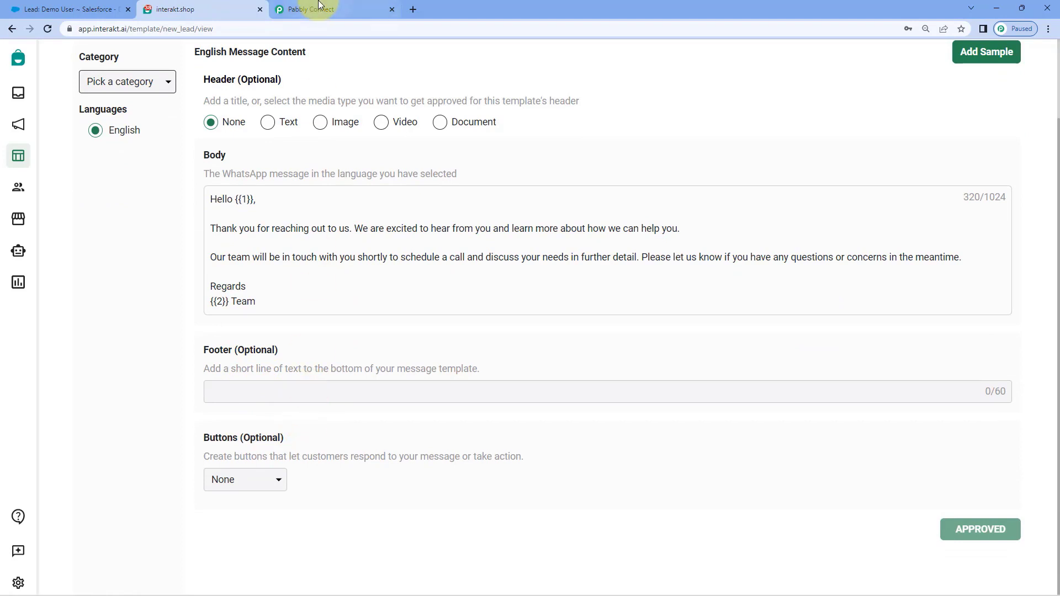
left_click(360, 7)
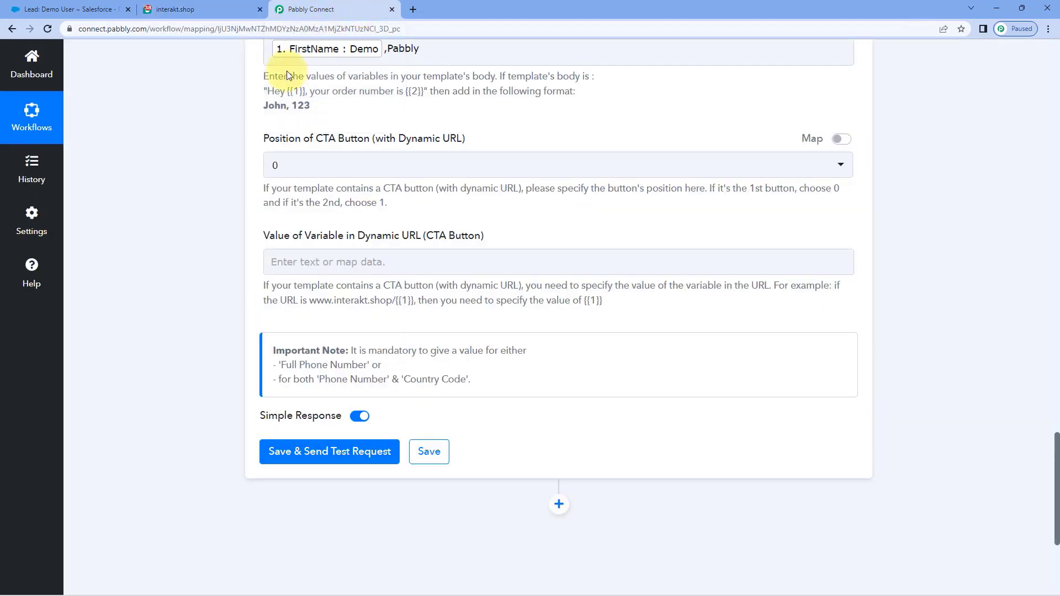
left_click(321, 168)
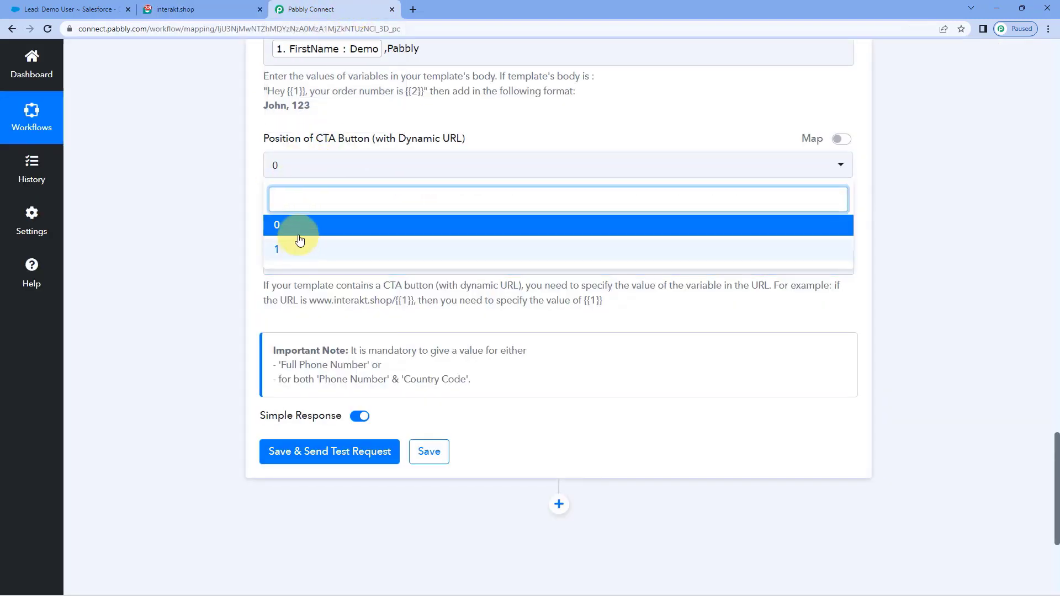
left_click(249, 206)
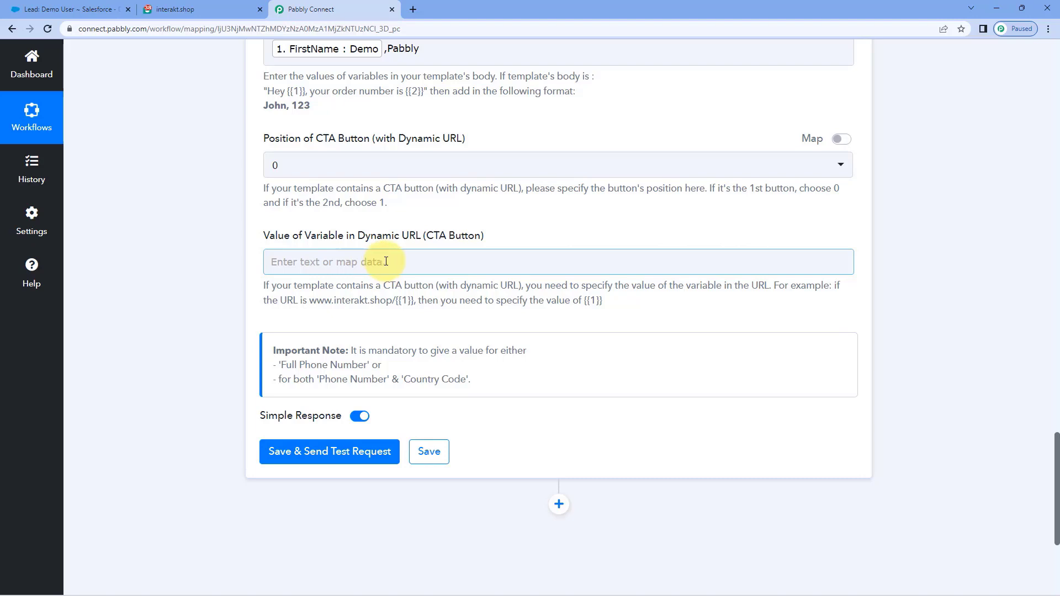
left_click(235, 10)
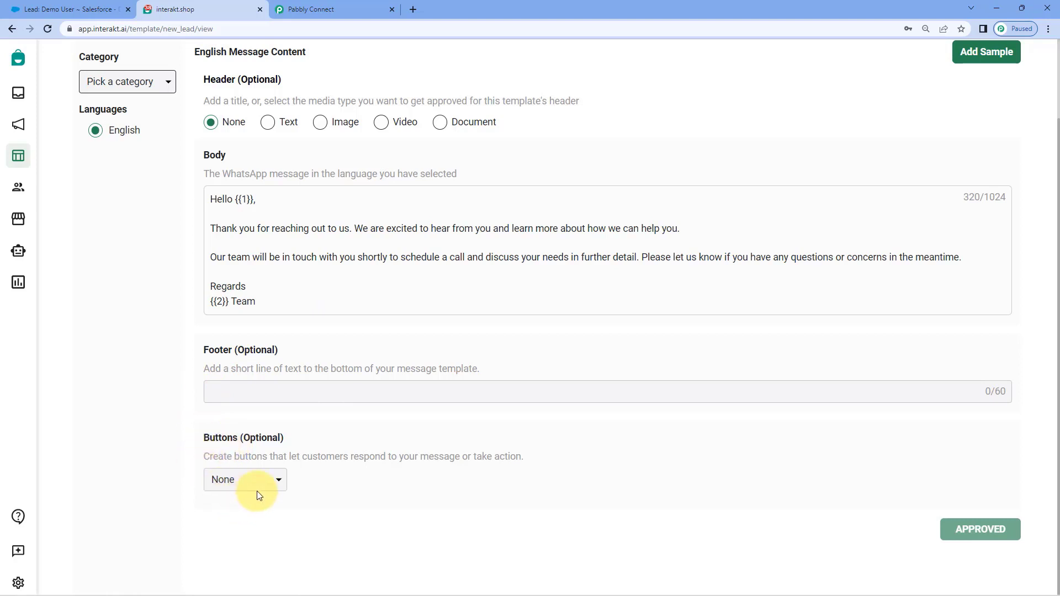
left_click(332, 9)
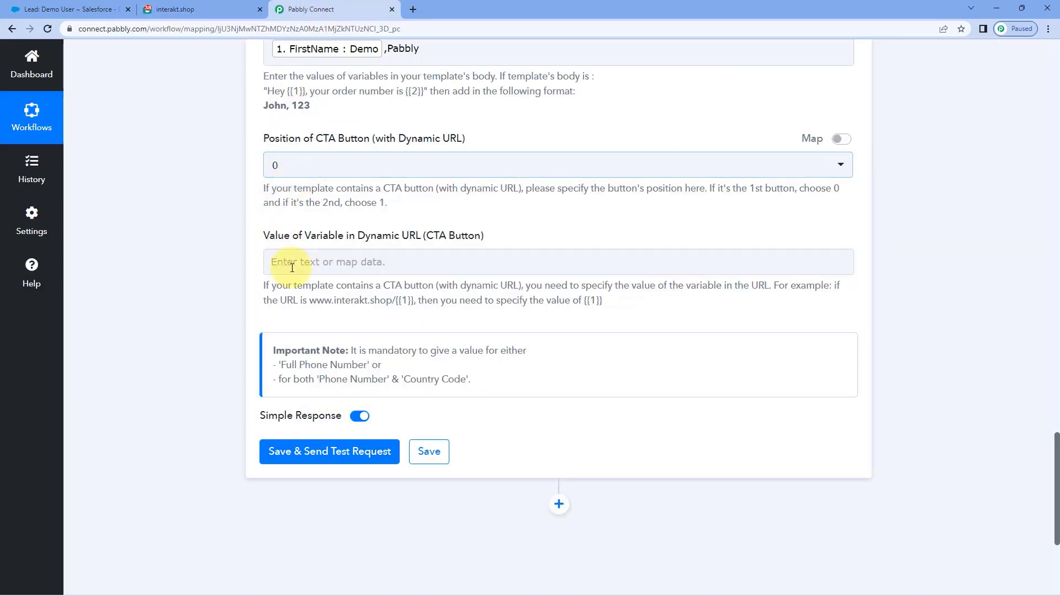
scroll(312, 152, "down", 1)
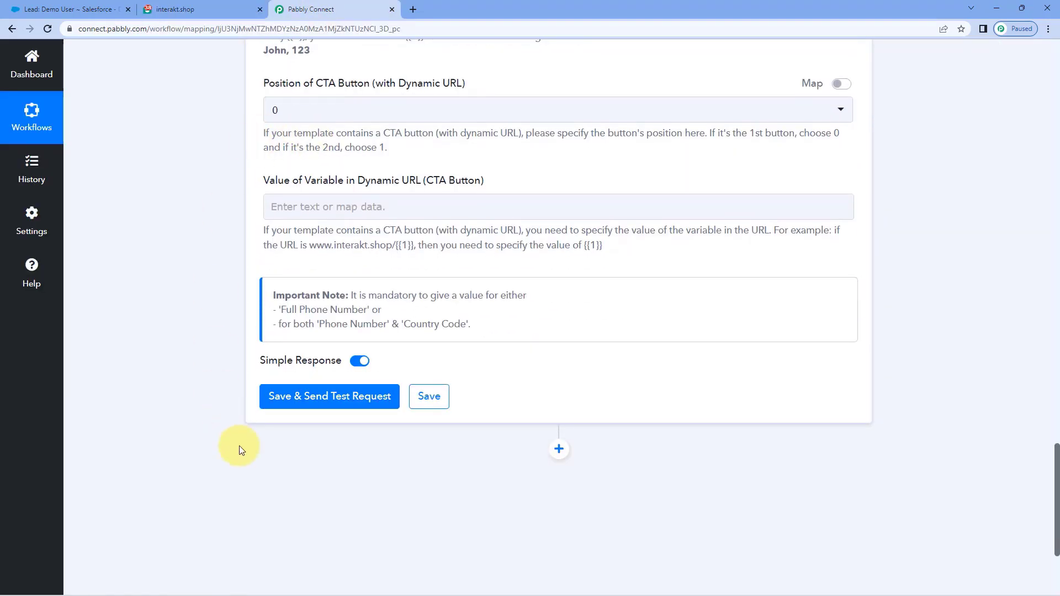
Step: Save the Interakt action and send a test request for the new_lead template message
left_click(317, 408)
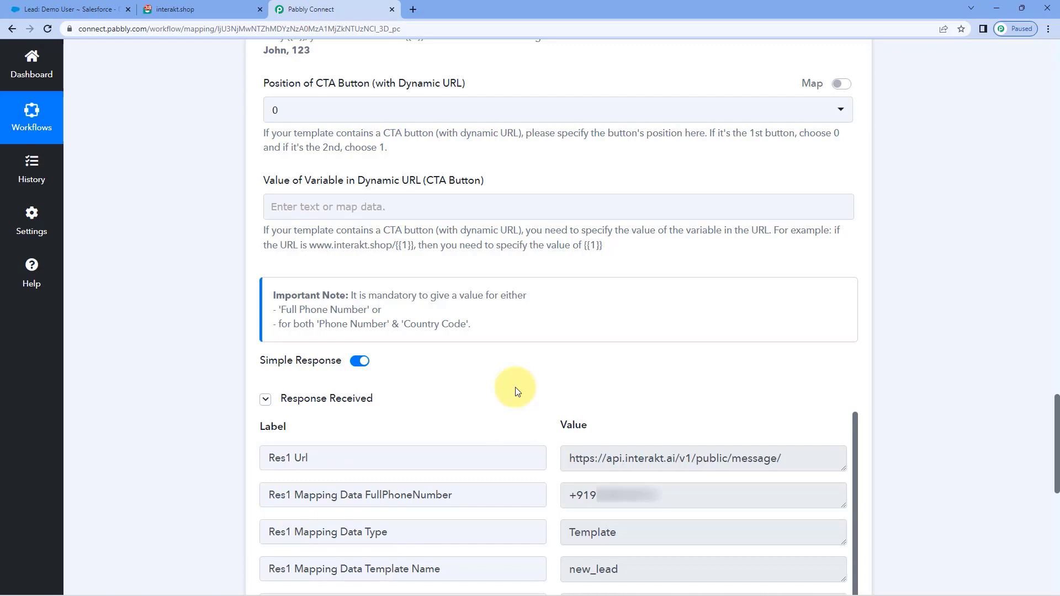
Step: Load WhatsApp Web, open the Interakt chat, and mark it as not spam
left_click(413, 9)
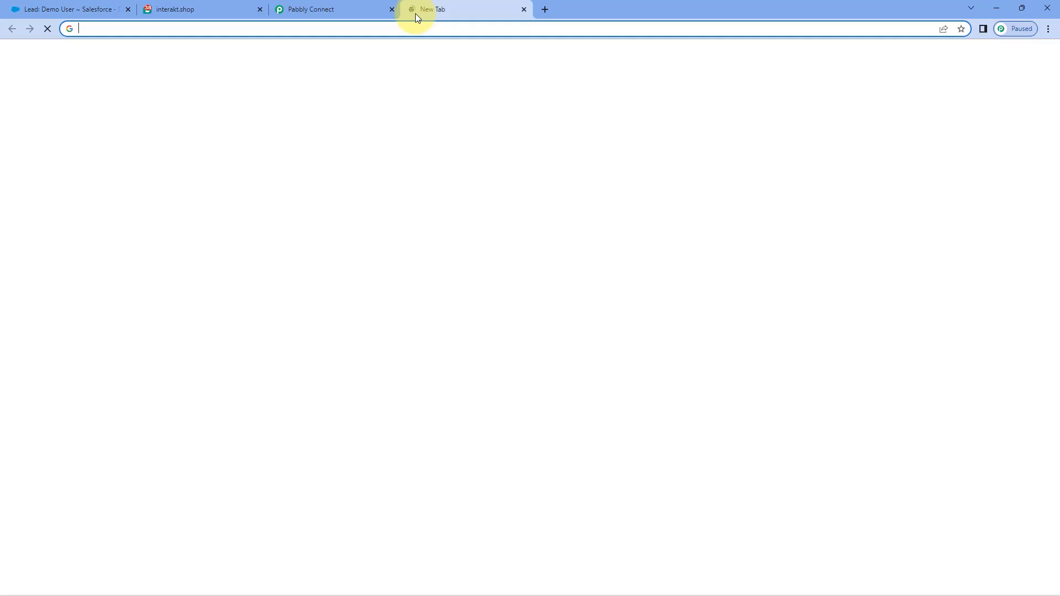
type("web.")
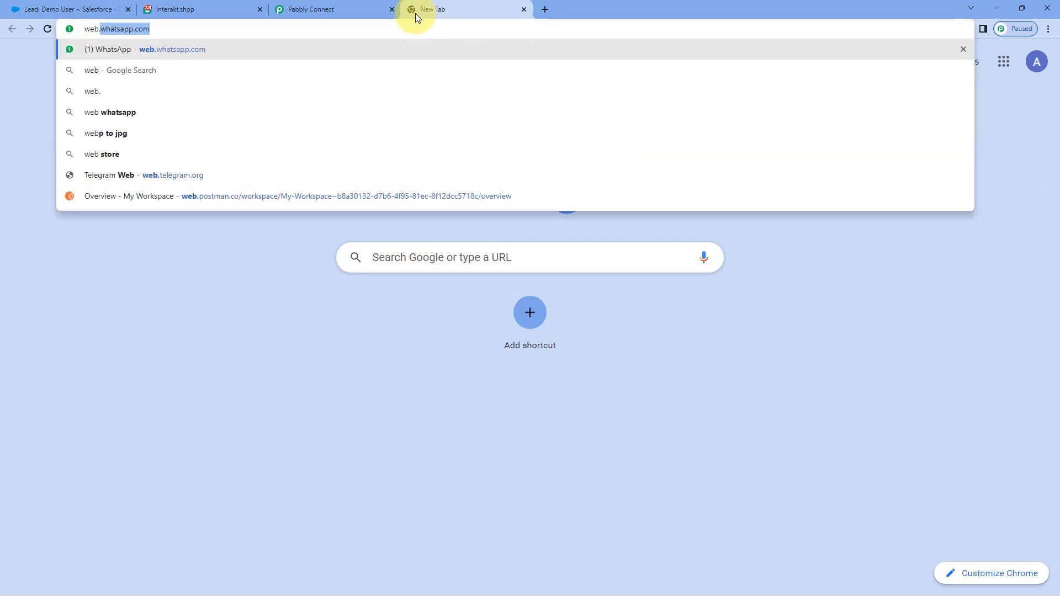
key("Return")
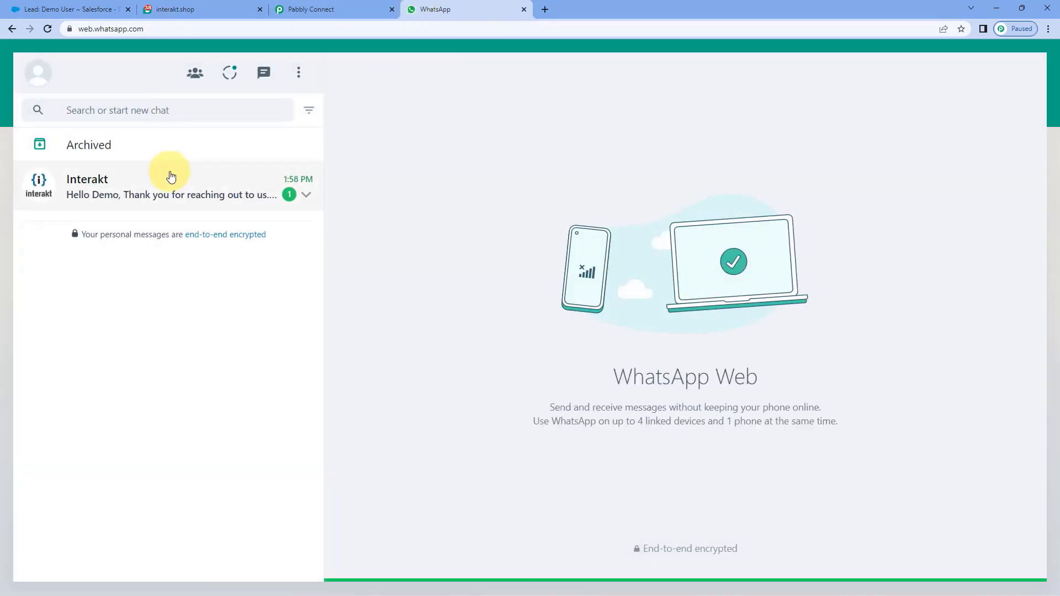
left_click(211, 215)
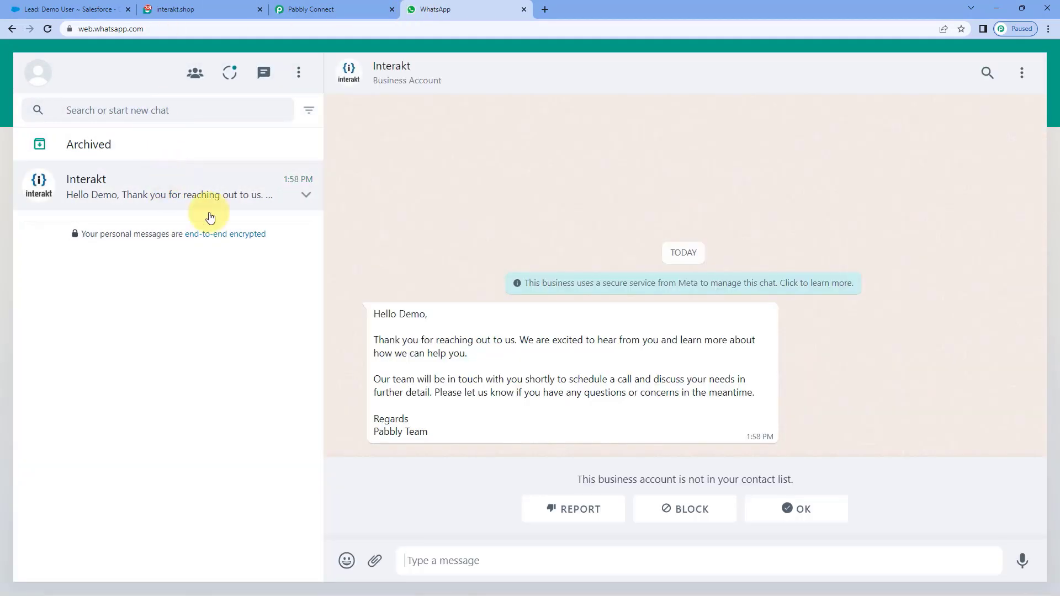
left_click(810, 516)
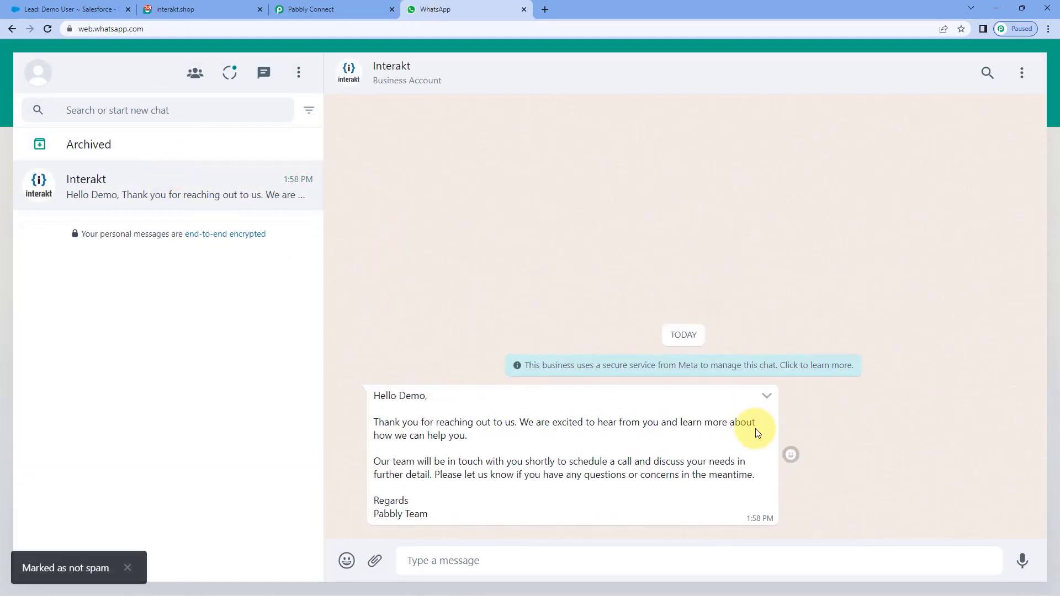
Step: Confirm the greeting names Demo, matching the Demo User lead in Salesforce
left_click(66, 10)
left_click(464, 10)
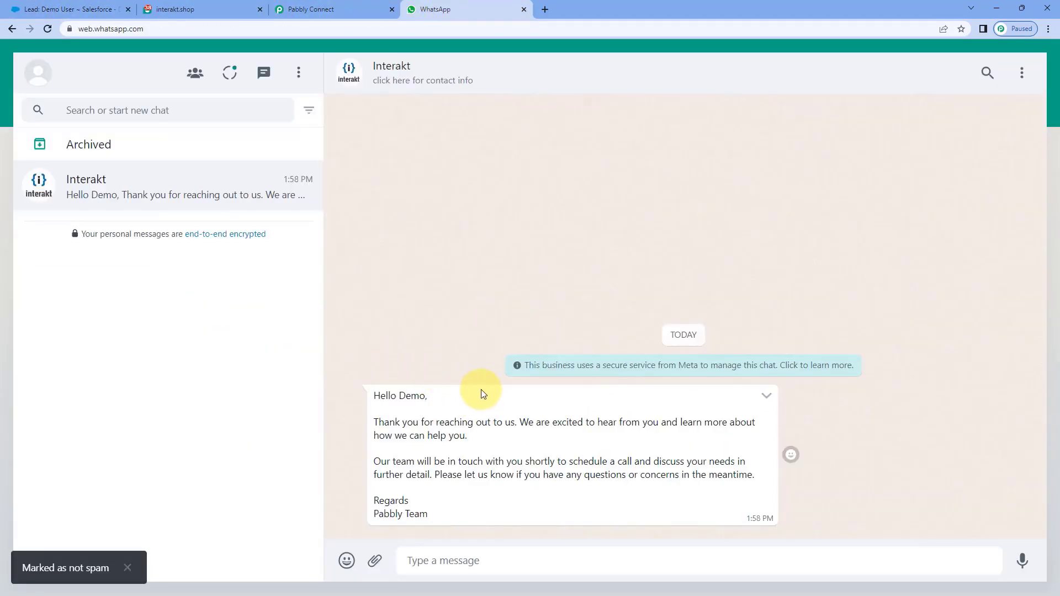
double_click(411, 395)
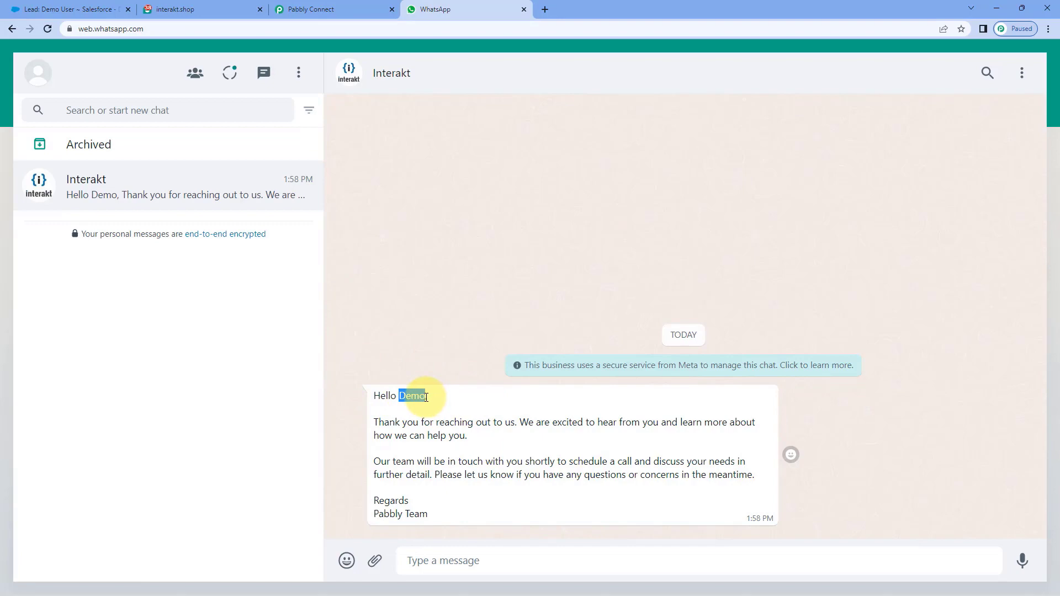
left_click(89, 9)
left_click(401, 5)
left_click(386, 485)
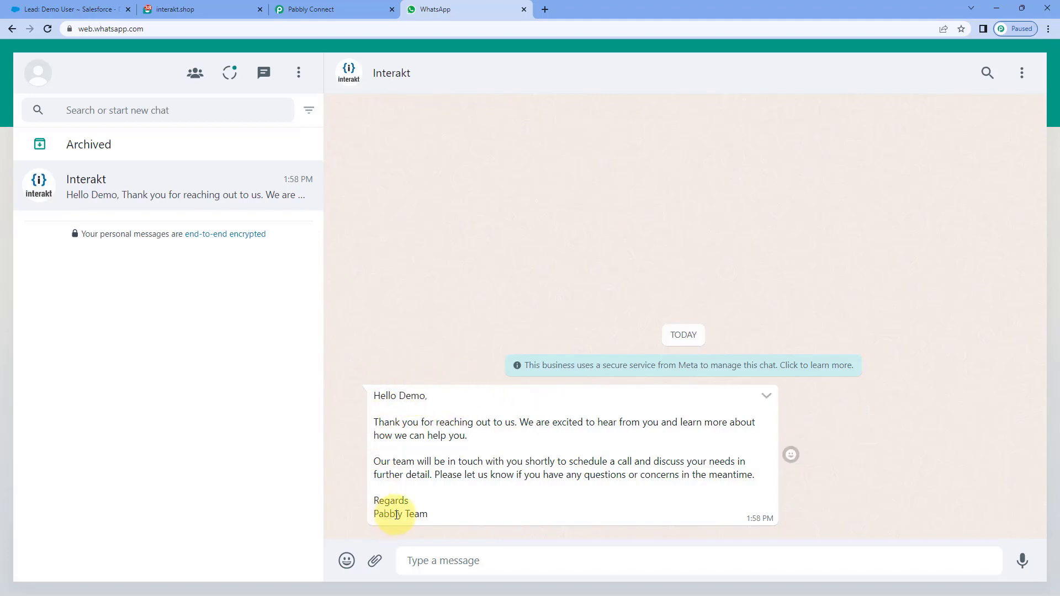
left_click(326, 9)
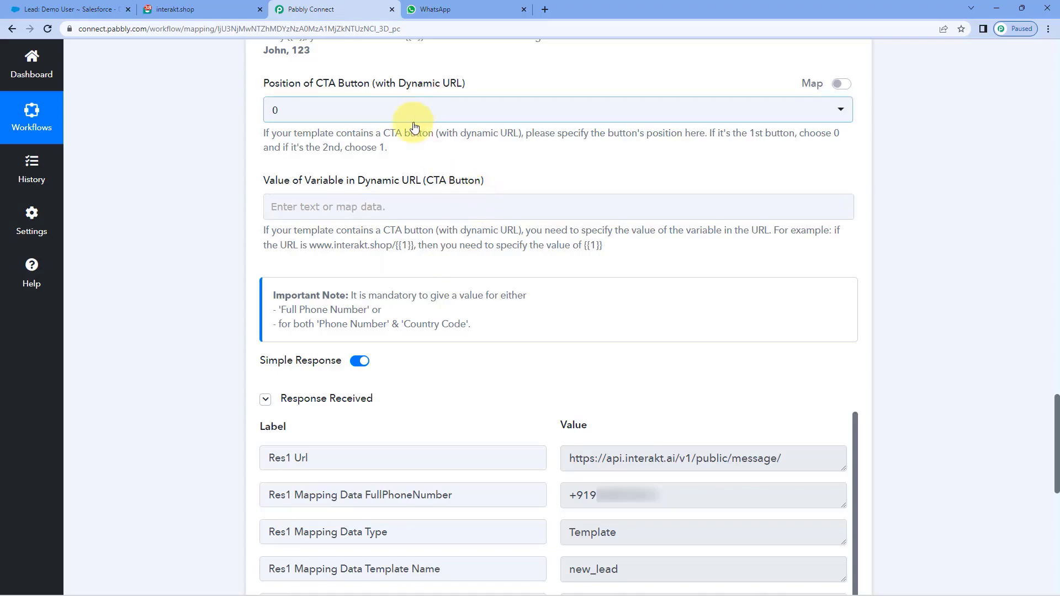
Step: Review the Interakt action's mapped fields up to the workflow header, then view the Demo User lead
scroll(434, 113, "up", 4)
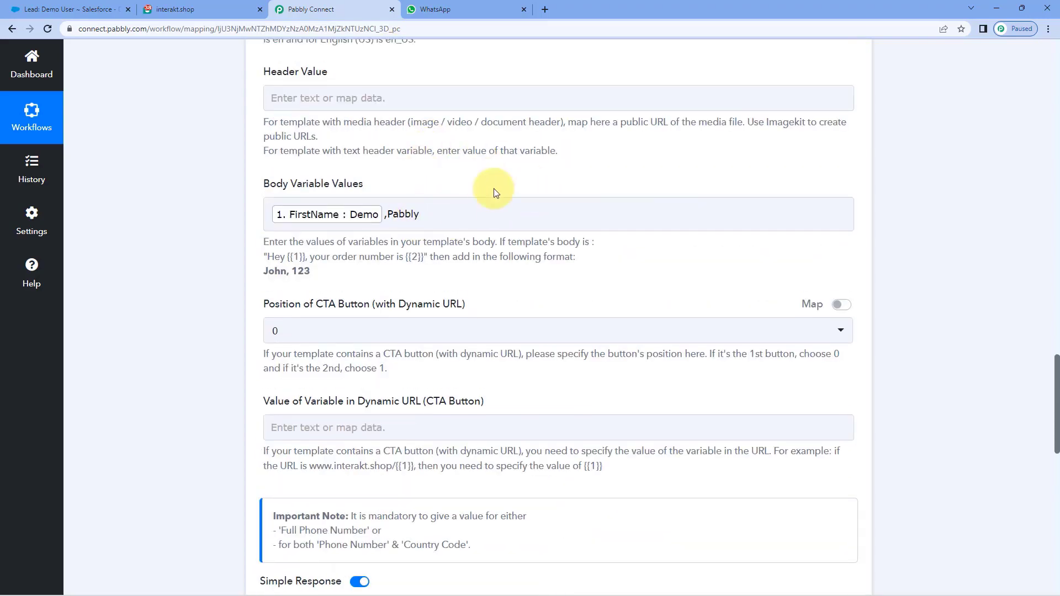
scroll(828, 221, "up", 3)
scroll(862, 259, "up", 15)
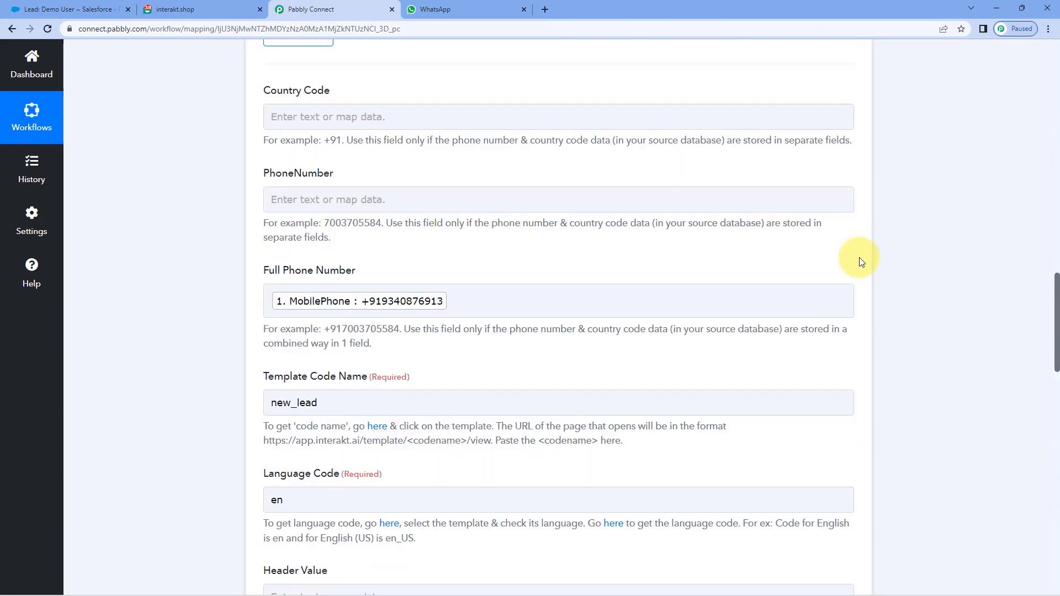
scroll(863, 254, "up", 2)
scroll(906, 267, "up", 10)
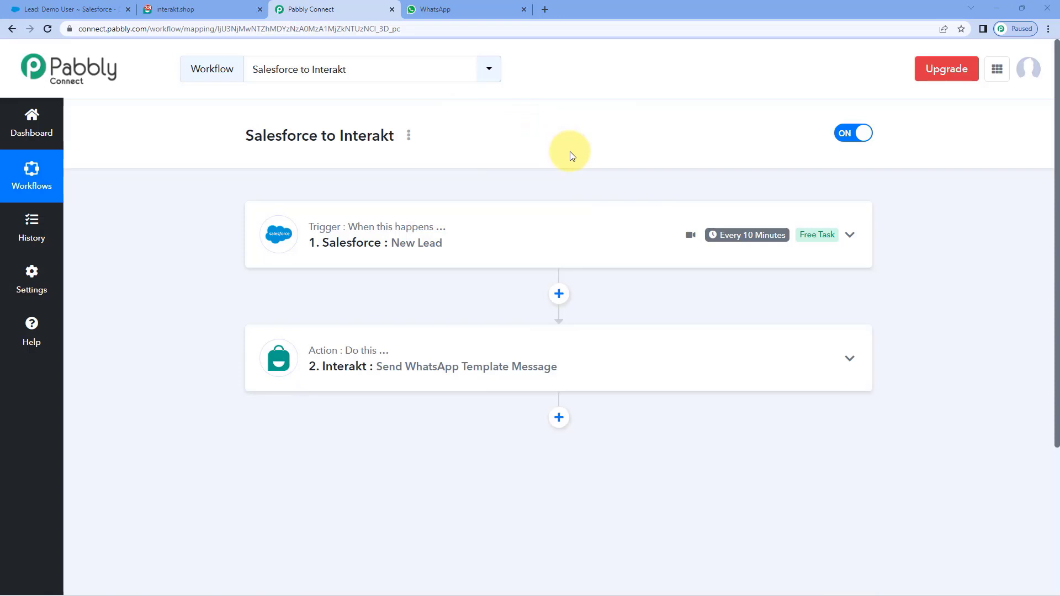
left_click(66, 9)
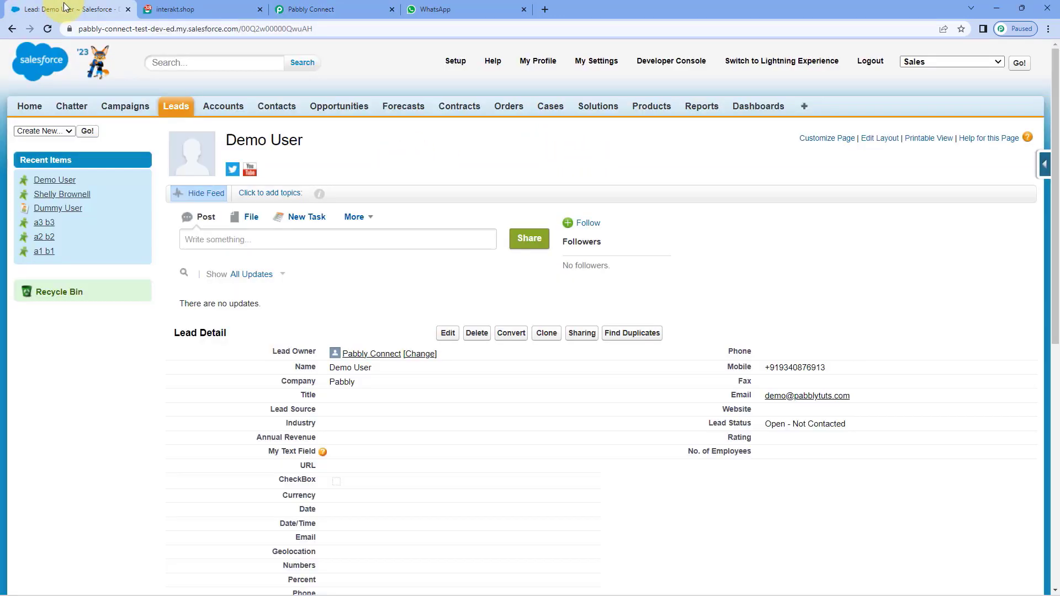
Step: Start a new Salesforce lead named Test Customer with company Pabbly
left_click(177, 106)
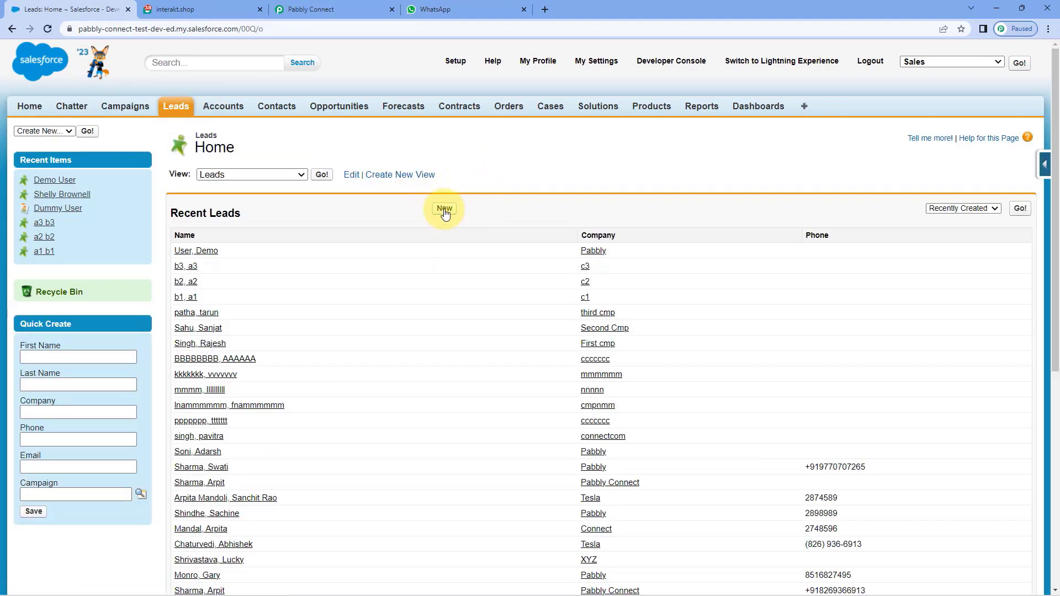
left_click(444, 208)
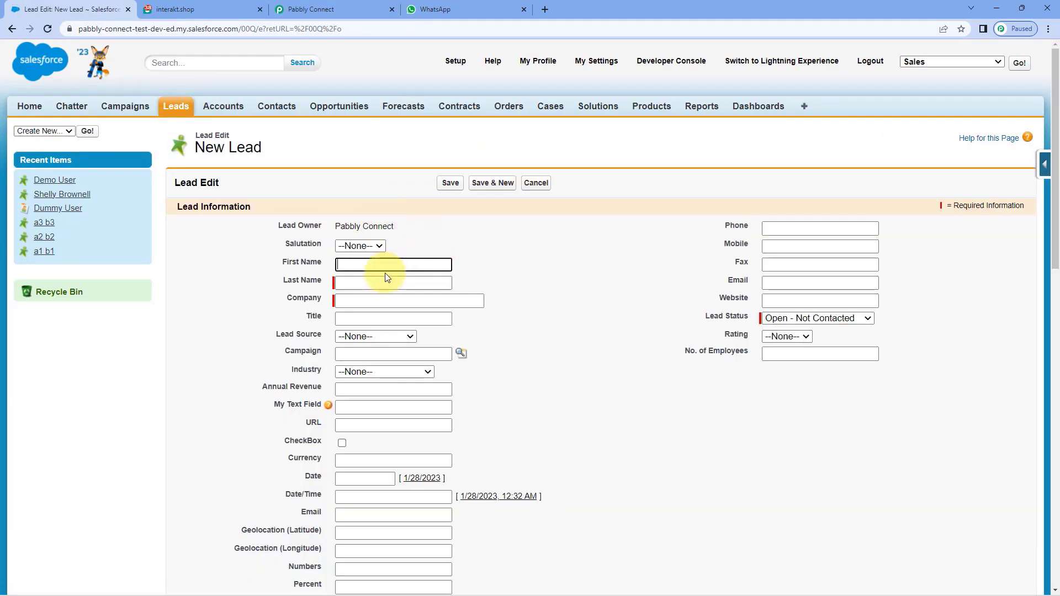
type("Test")
key("Tab")
type("Customer")
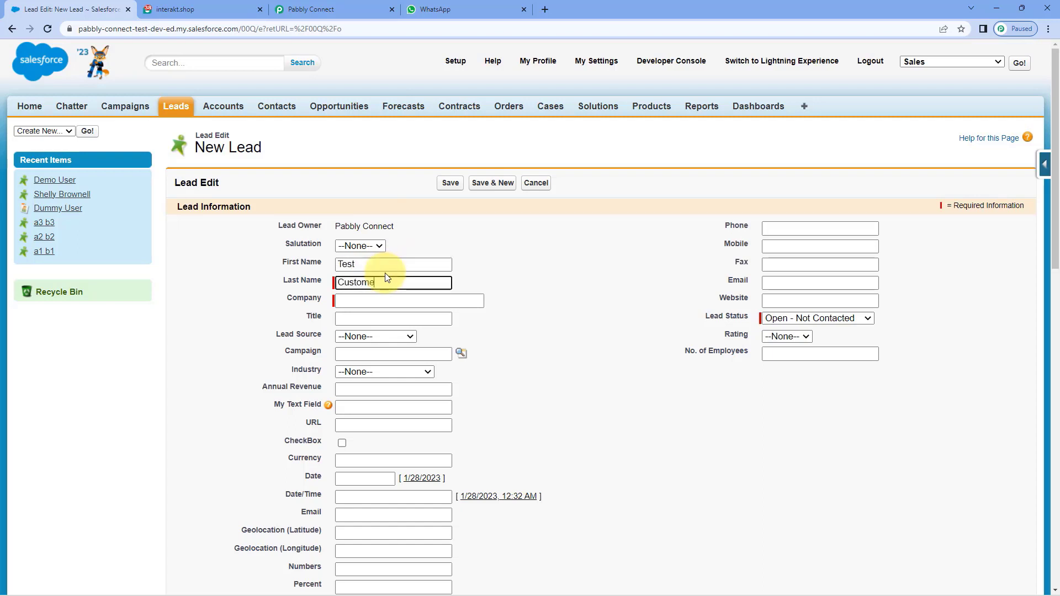
key("Tab")
type("pabbly")
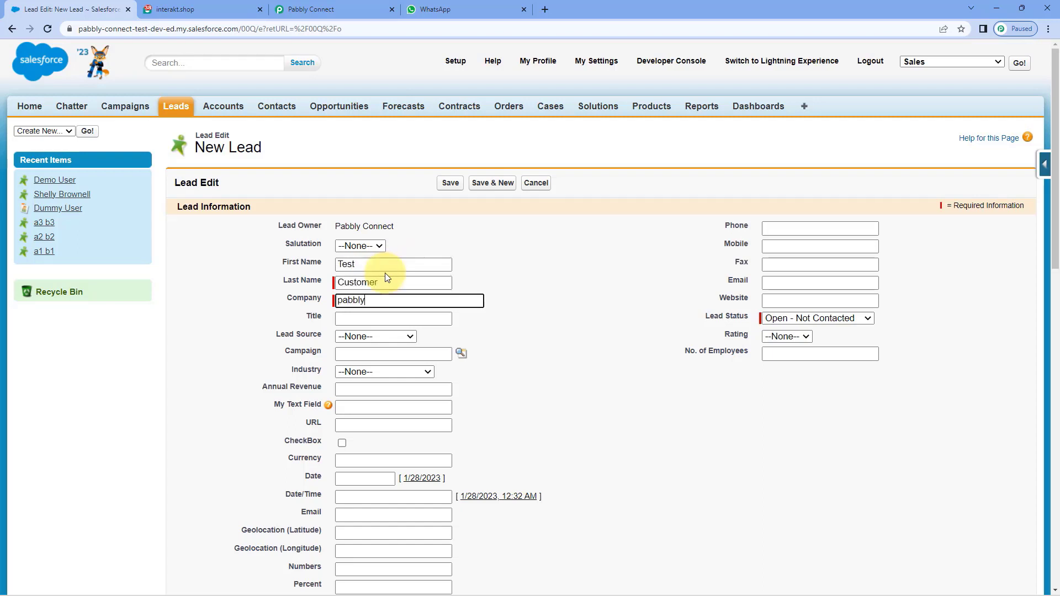
key("Home")
key("Delete")
type("P")
Step: Enter the lead's mobile number and email address, then save the lead
left_click(768, 245)
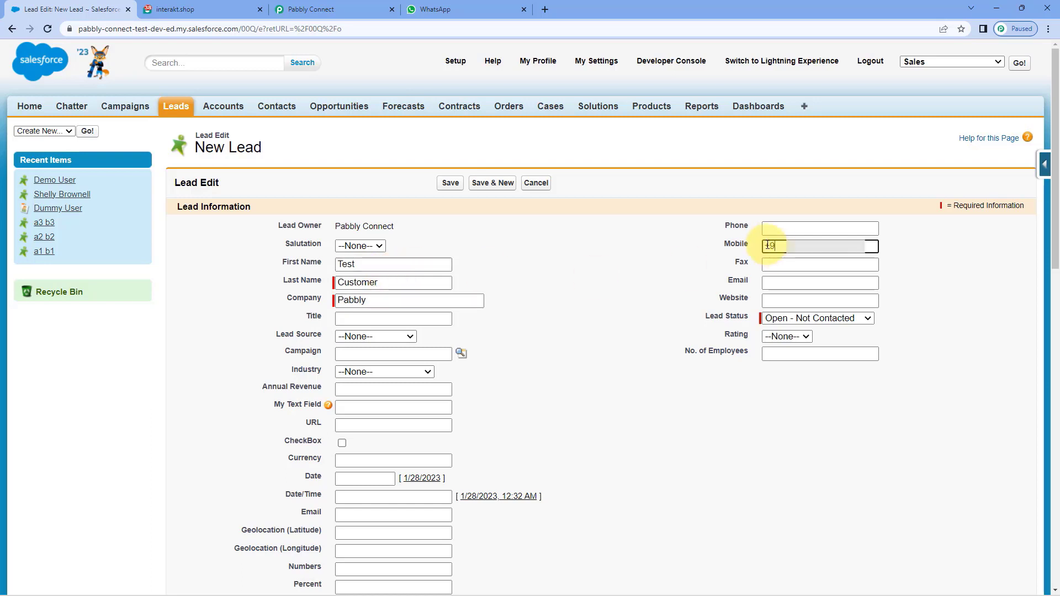
key("Tab")
key("Tab")
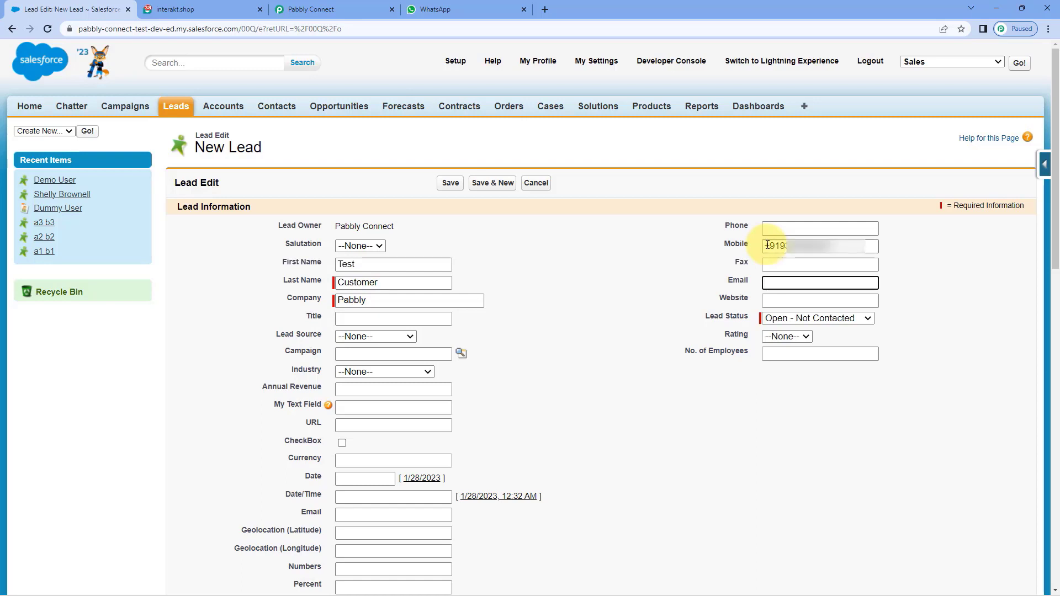
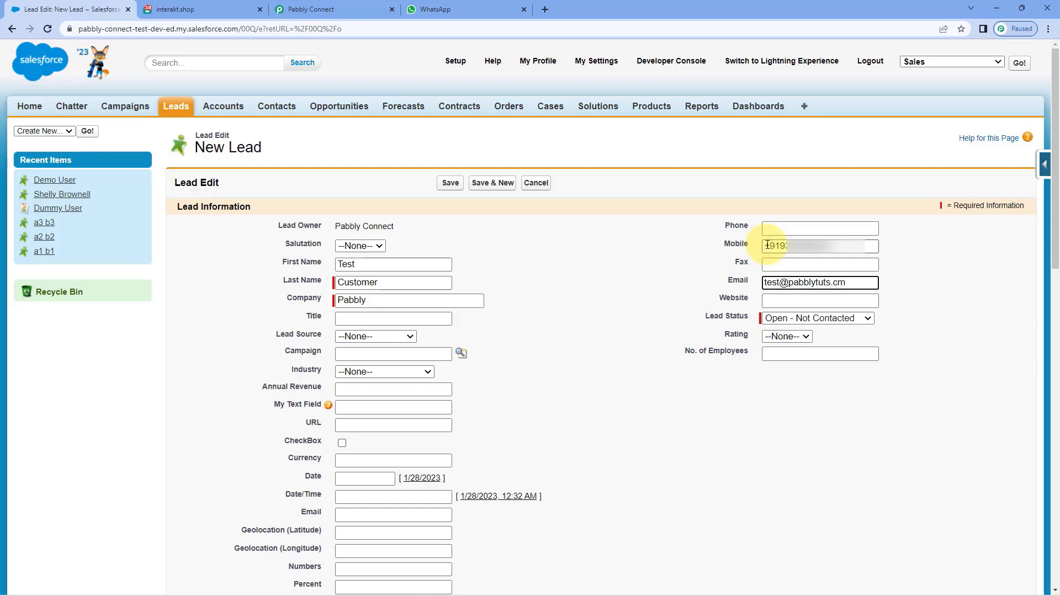
left_click(450, 181)
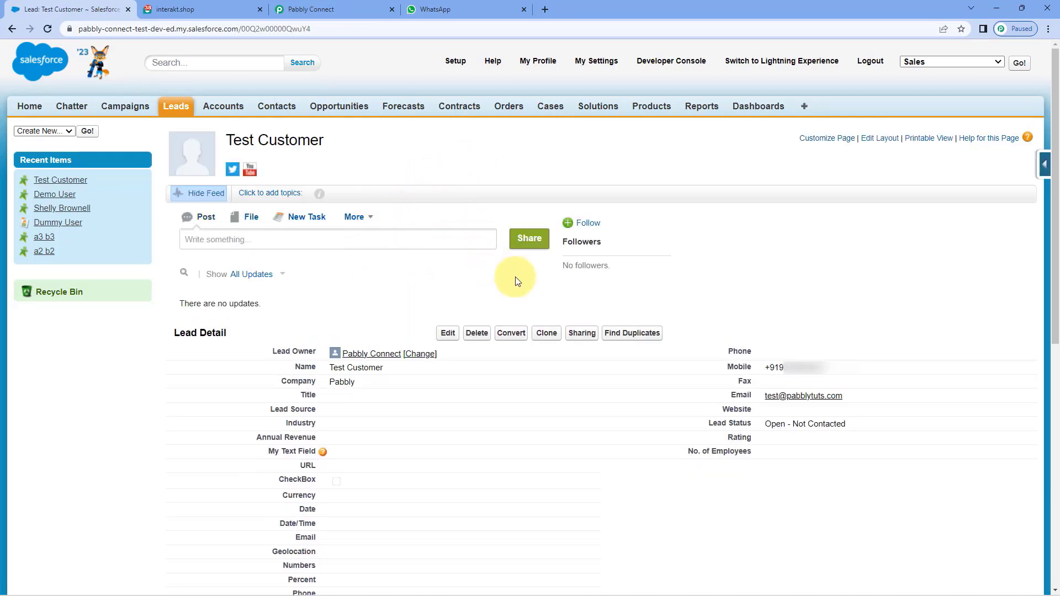
Step: Return to the Salesforce to Interakt workflow, then check the Interakt chat for the new greeting
left_click(331, 9)
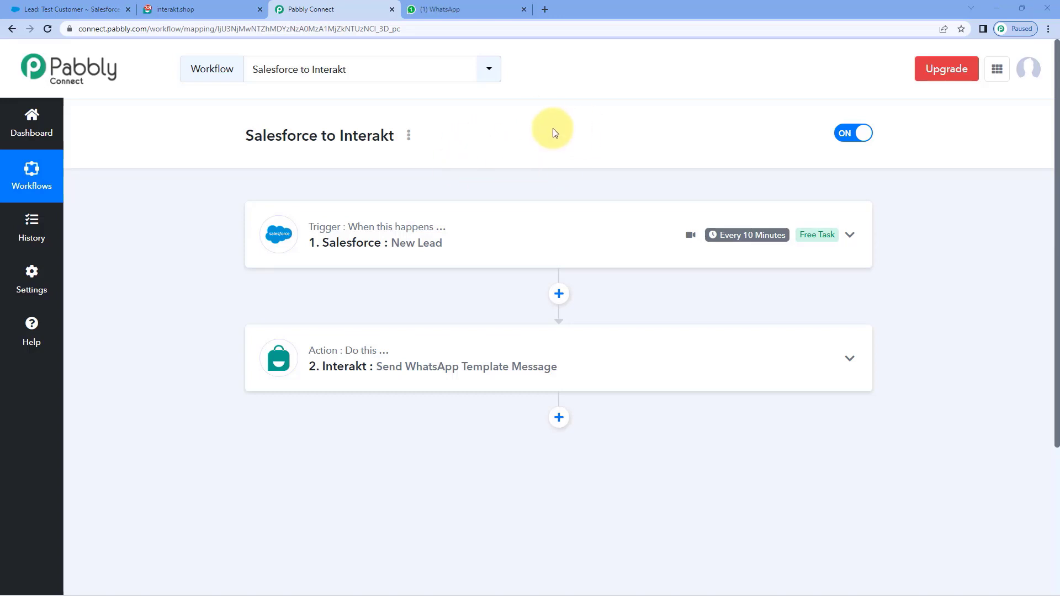
left_click(480, 5)
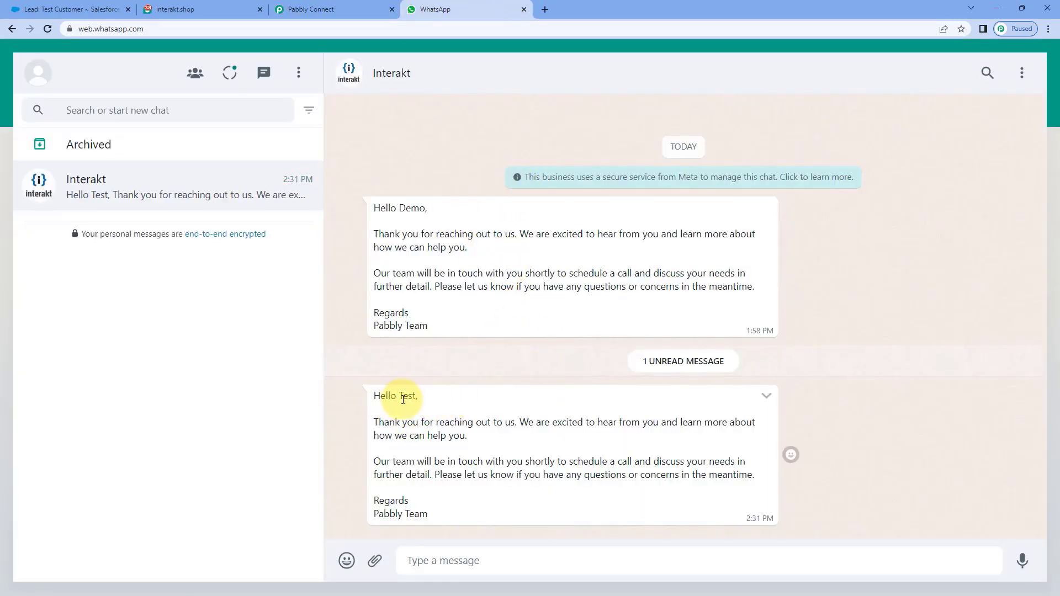
Step: Highlight 'Test' and the new Hello Test template message in the Interakt chat, then return to the workflow
left_click_drag(399, 397, 417, 397)
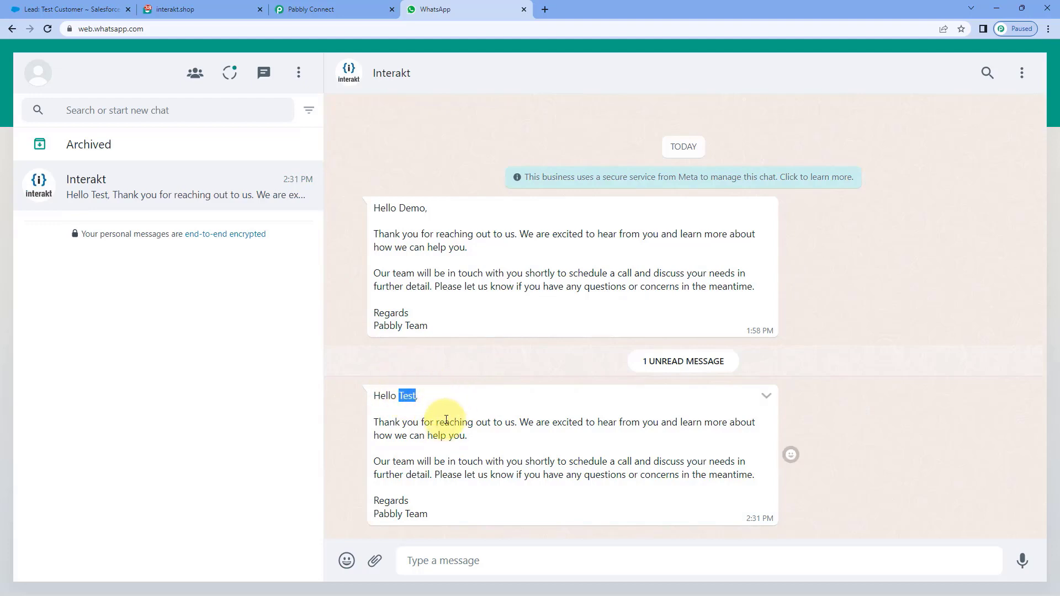
left_click_drag(374, 396, 470, 511)
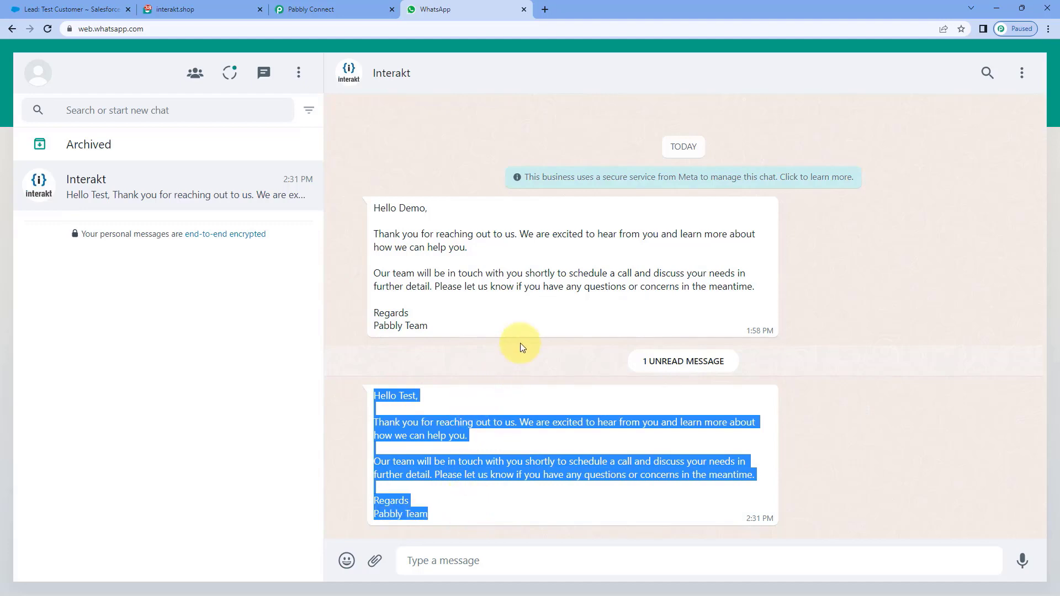
left_click(355, 8)
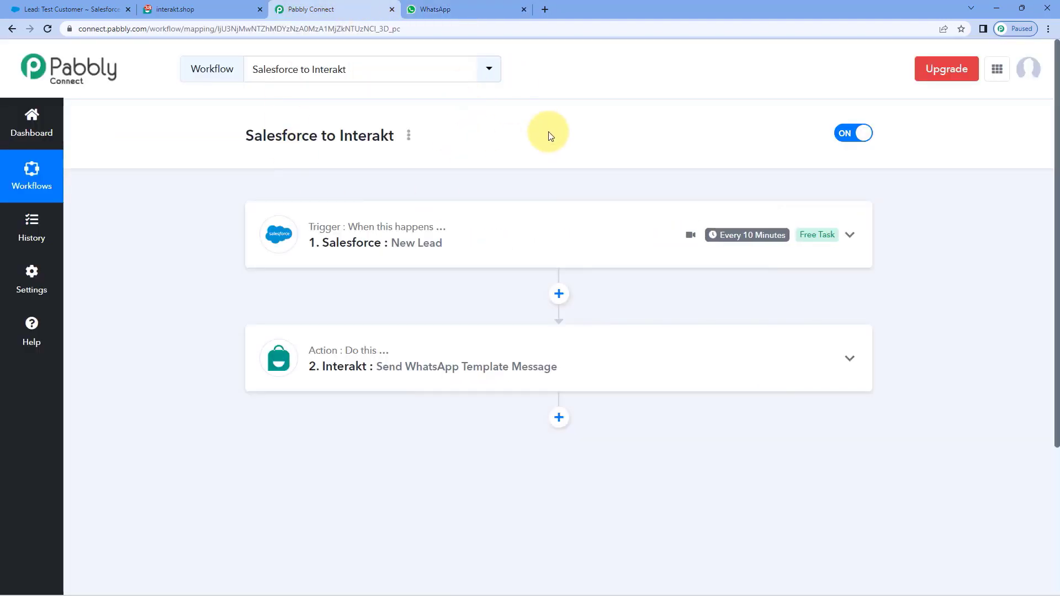